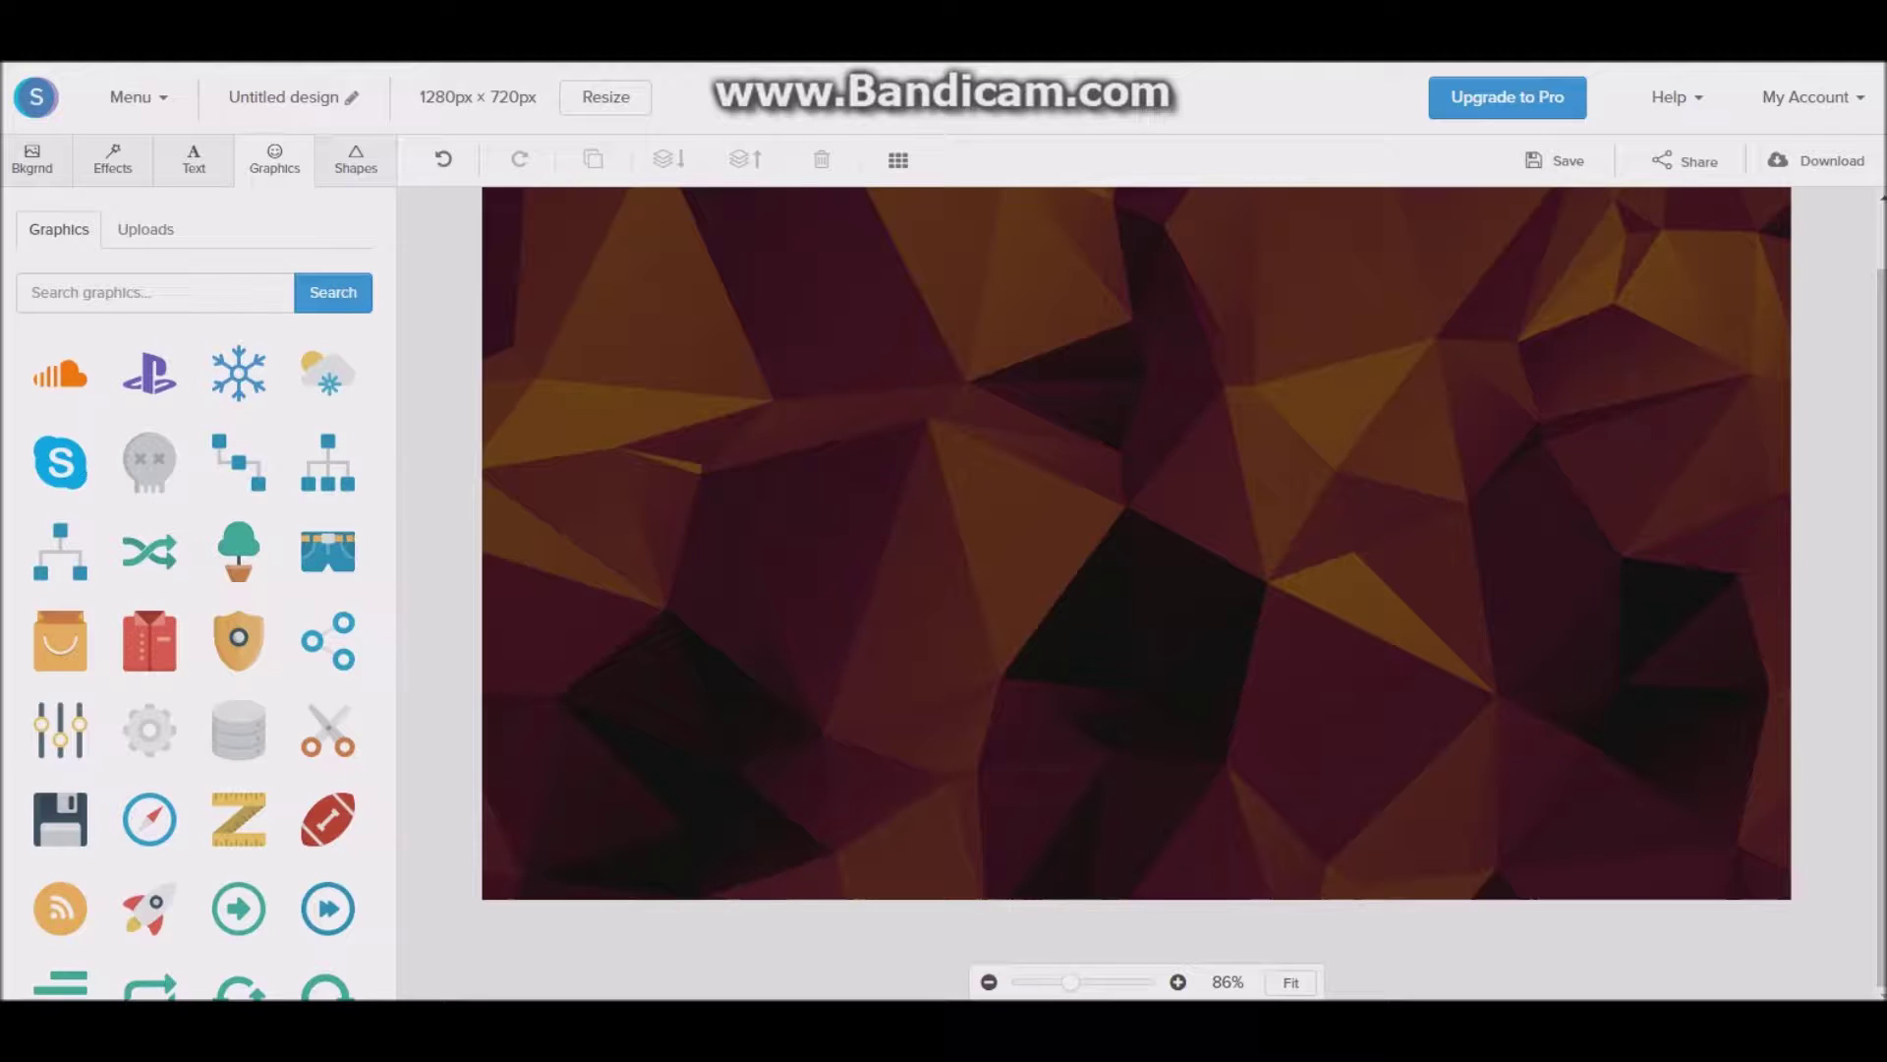
{"action": "key", "text": "F5"}
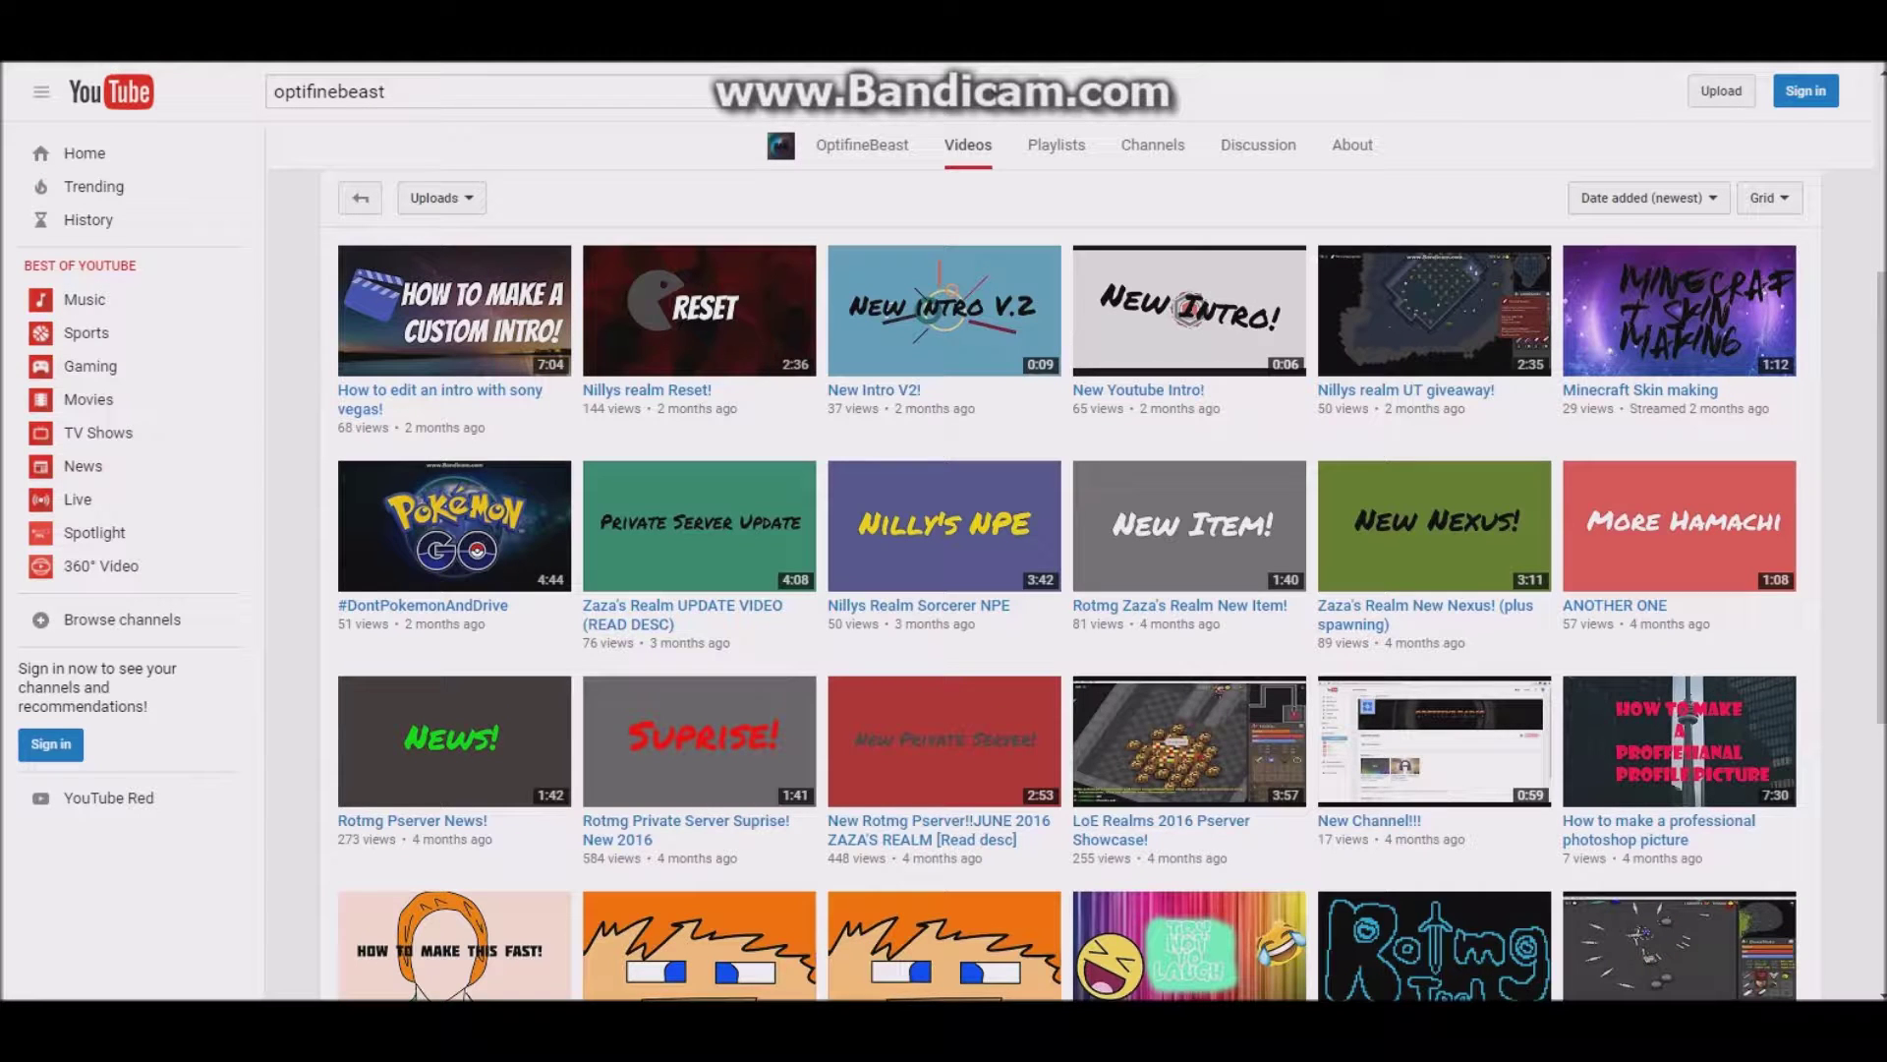
{"action": "double_click", "coordinate": [409, 428]}
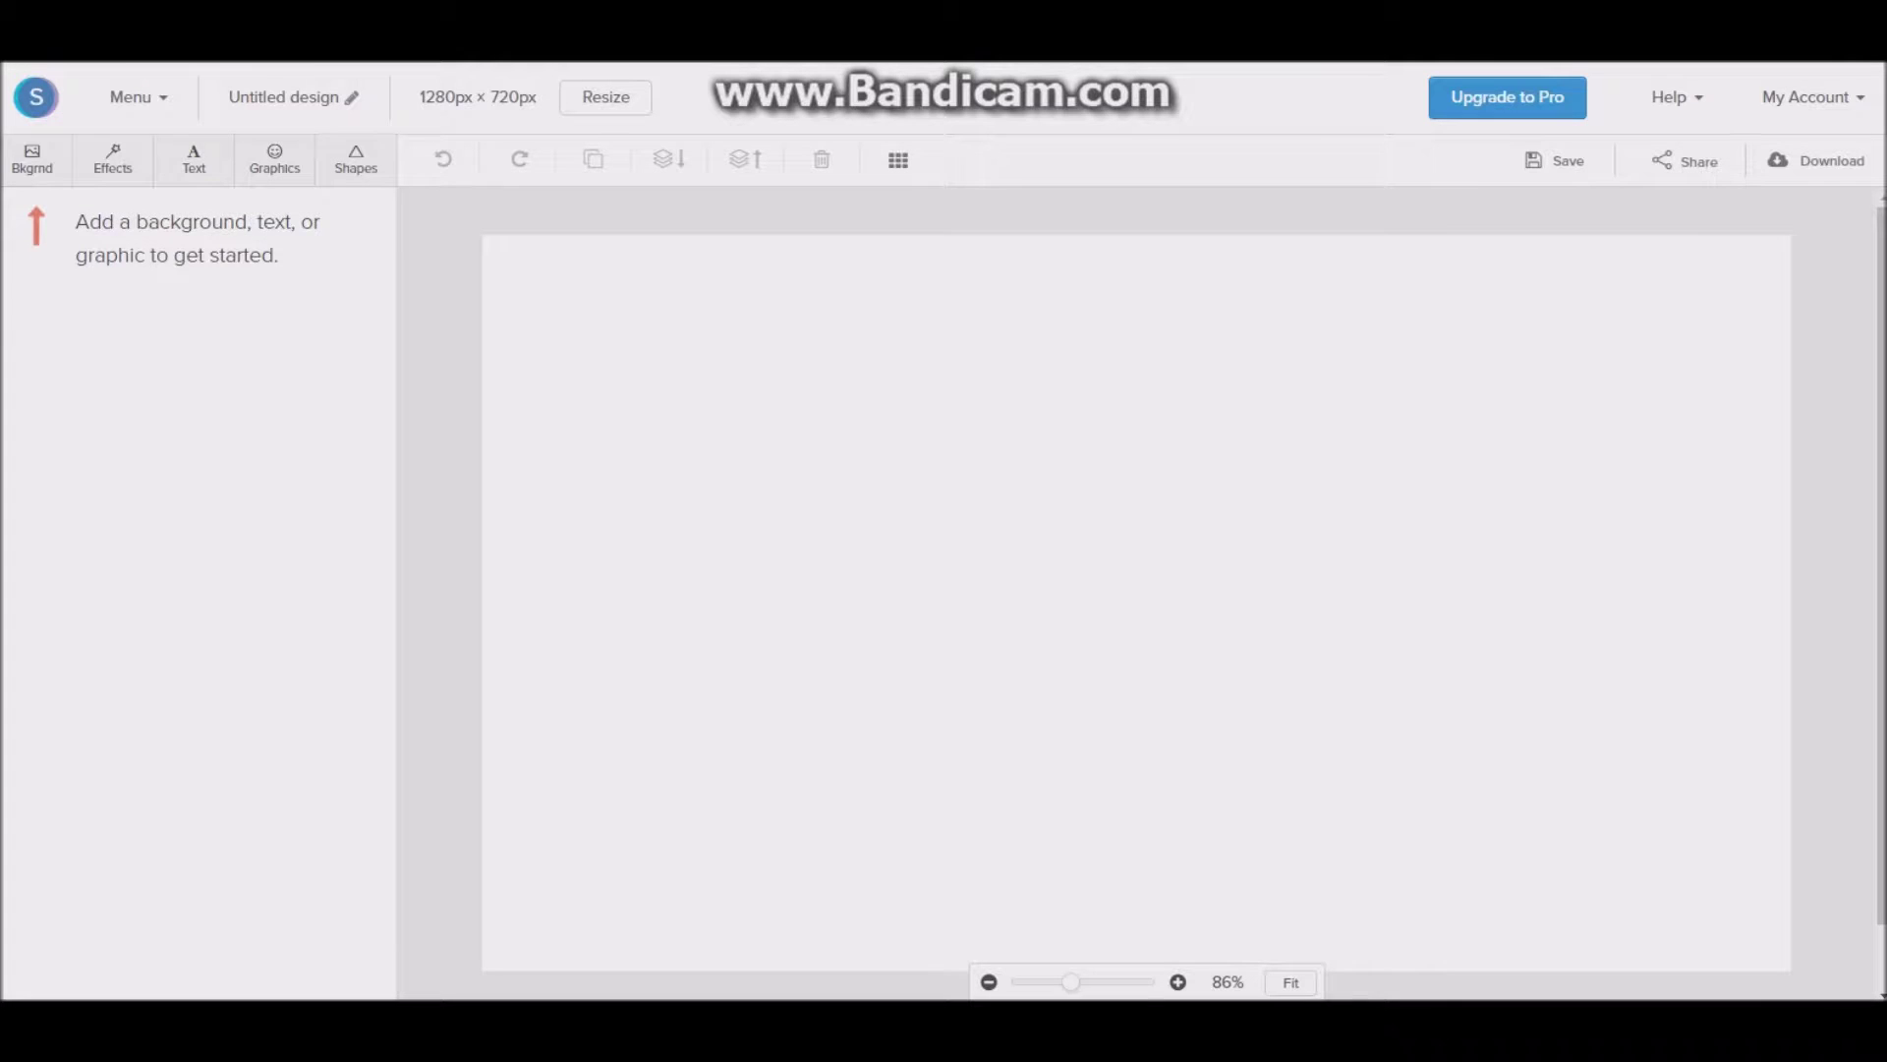
{"action": "left_click", "coordinate": [32, 160]}
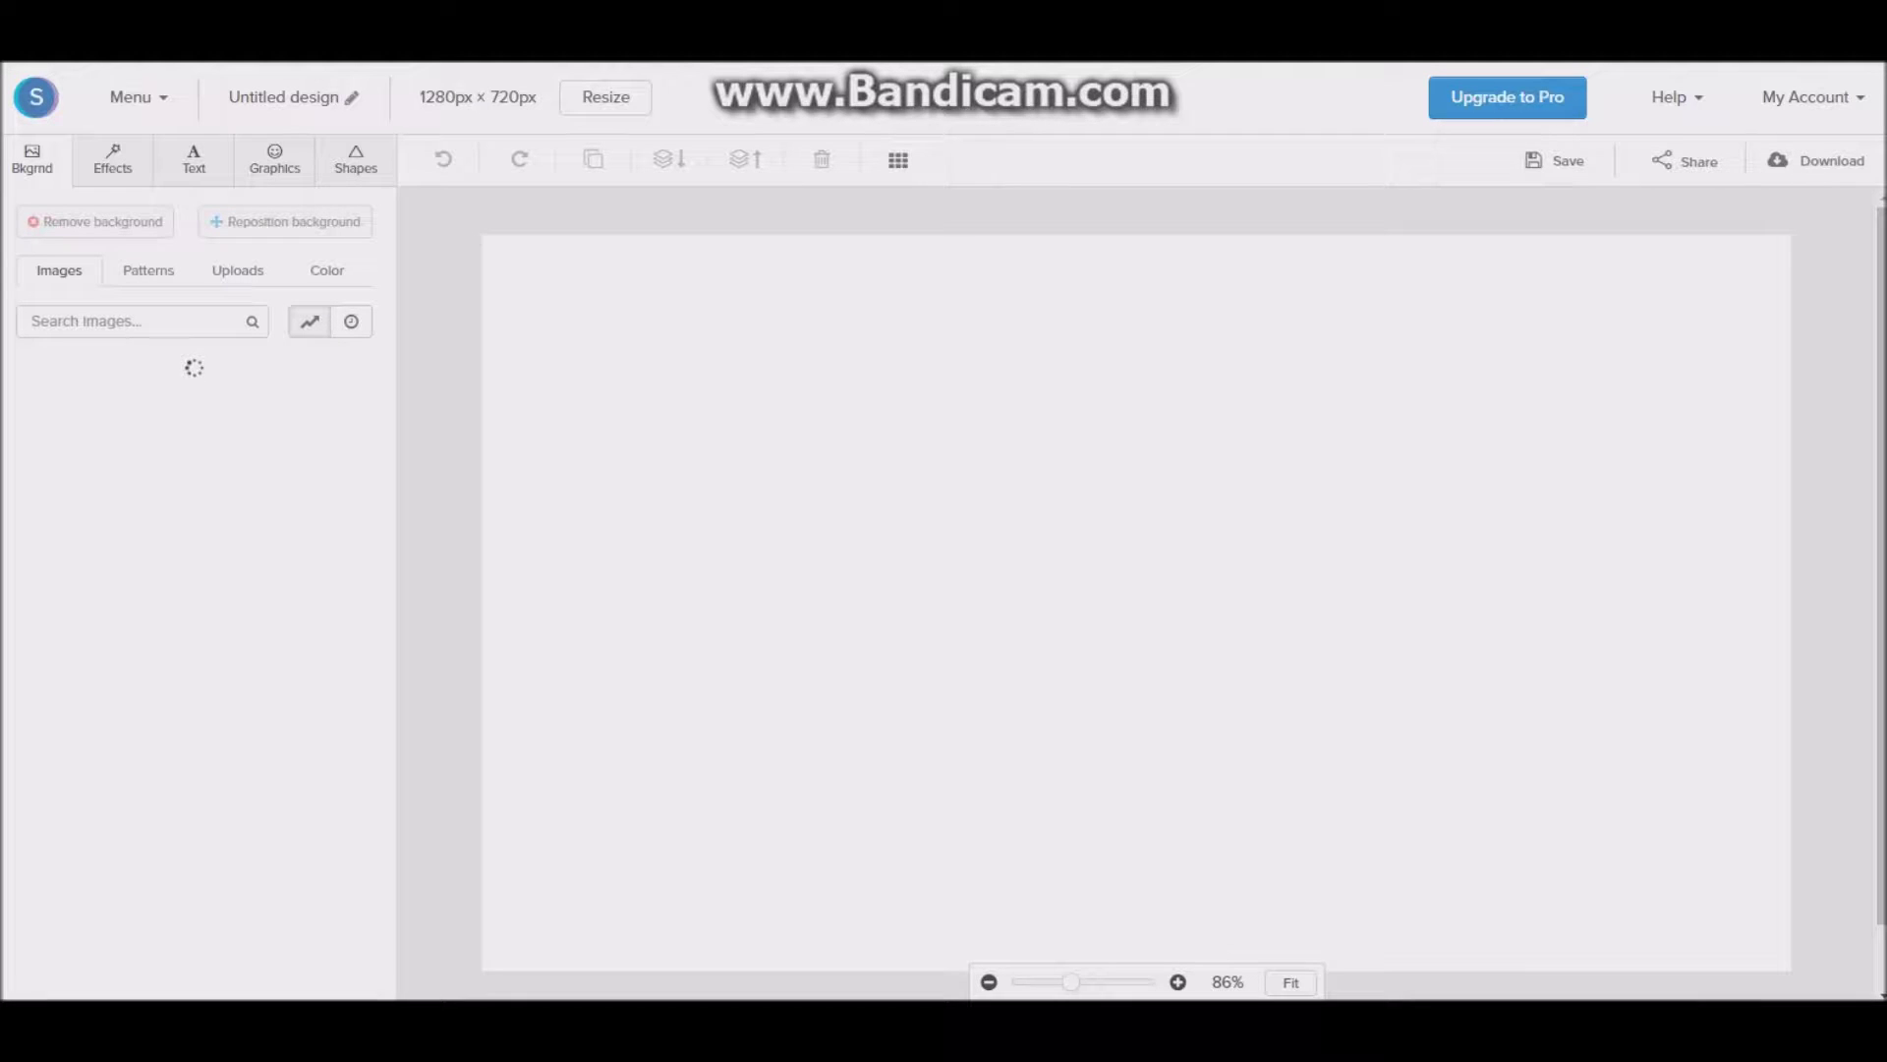
- Open the Snappa website, snappa.io, in a new browser tab
{"action": "key", "text": "ctrl+t"}
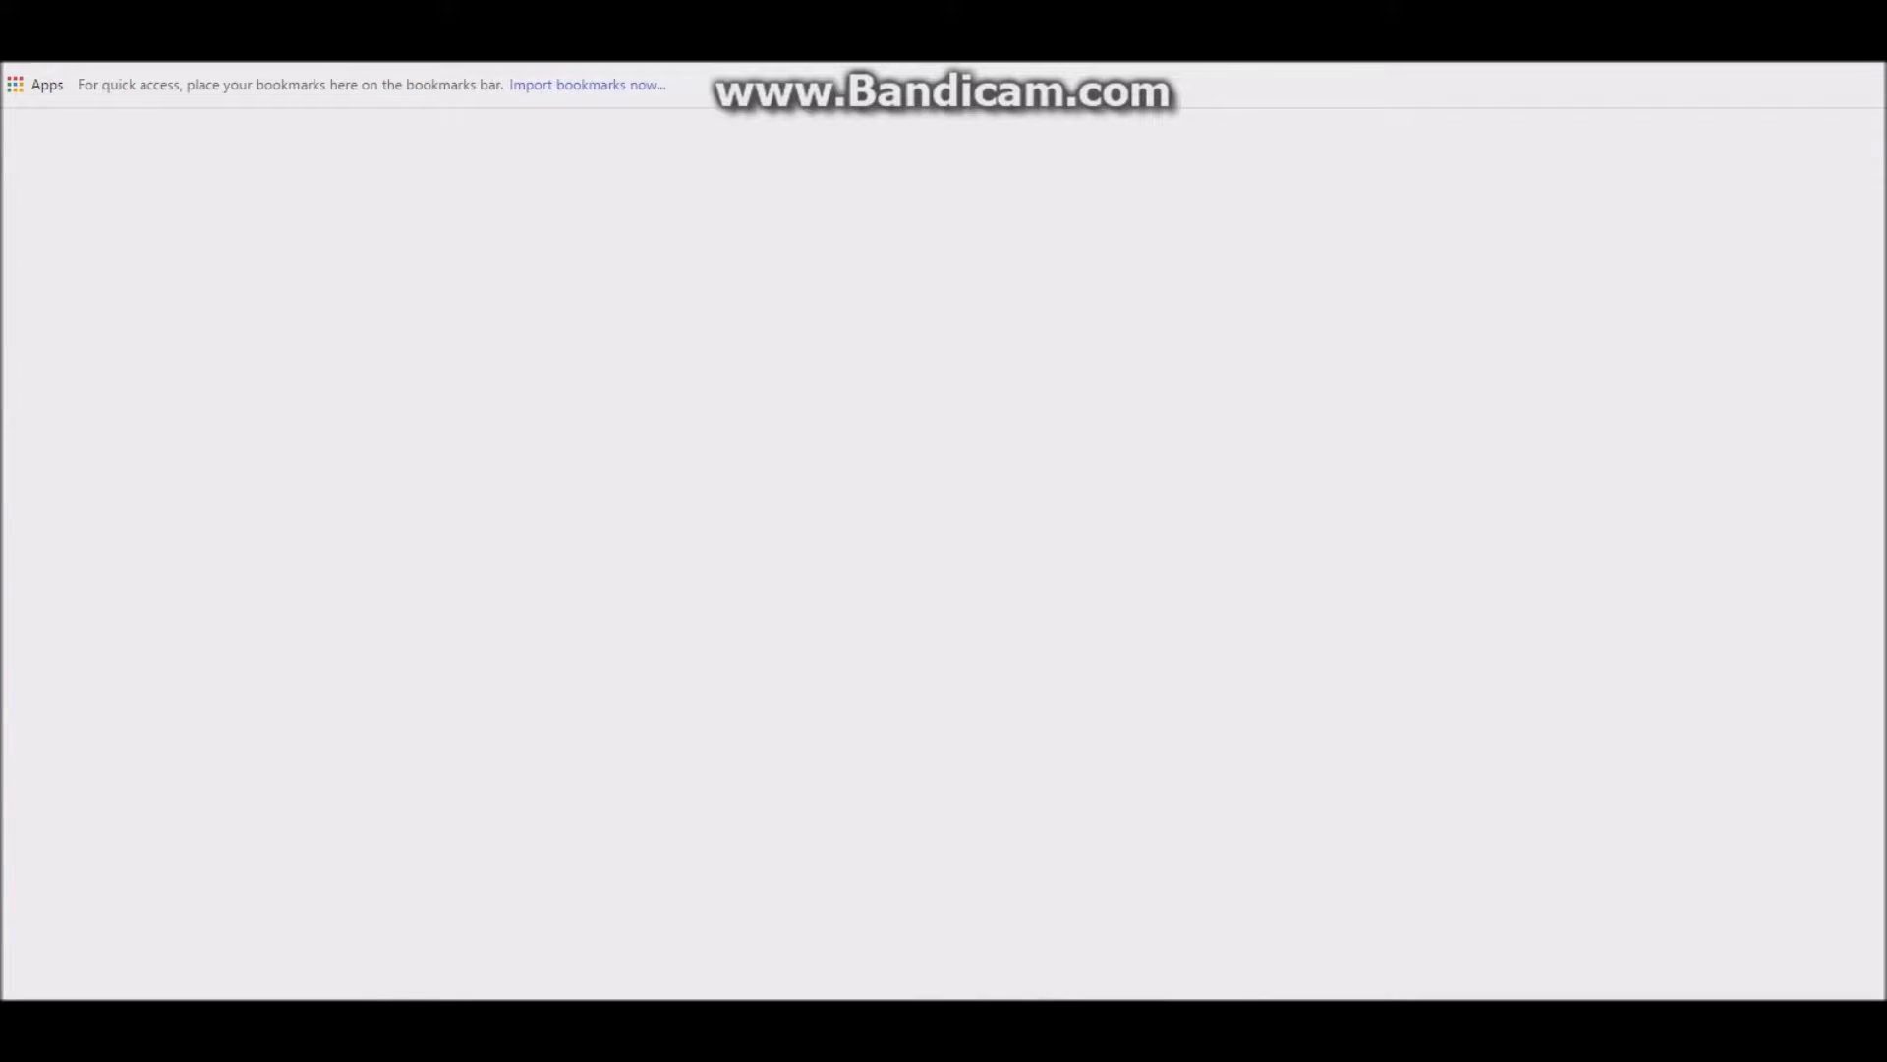
{"action": "type", "text": "snappa."}
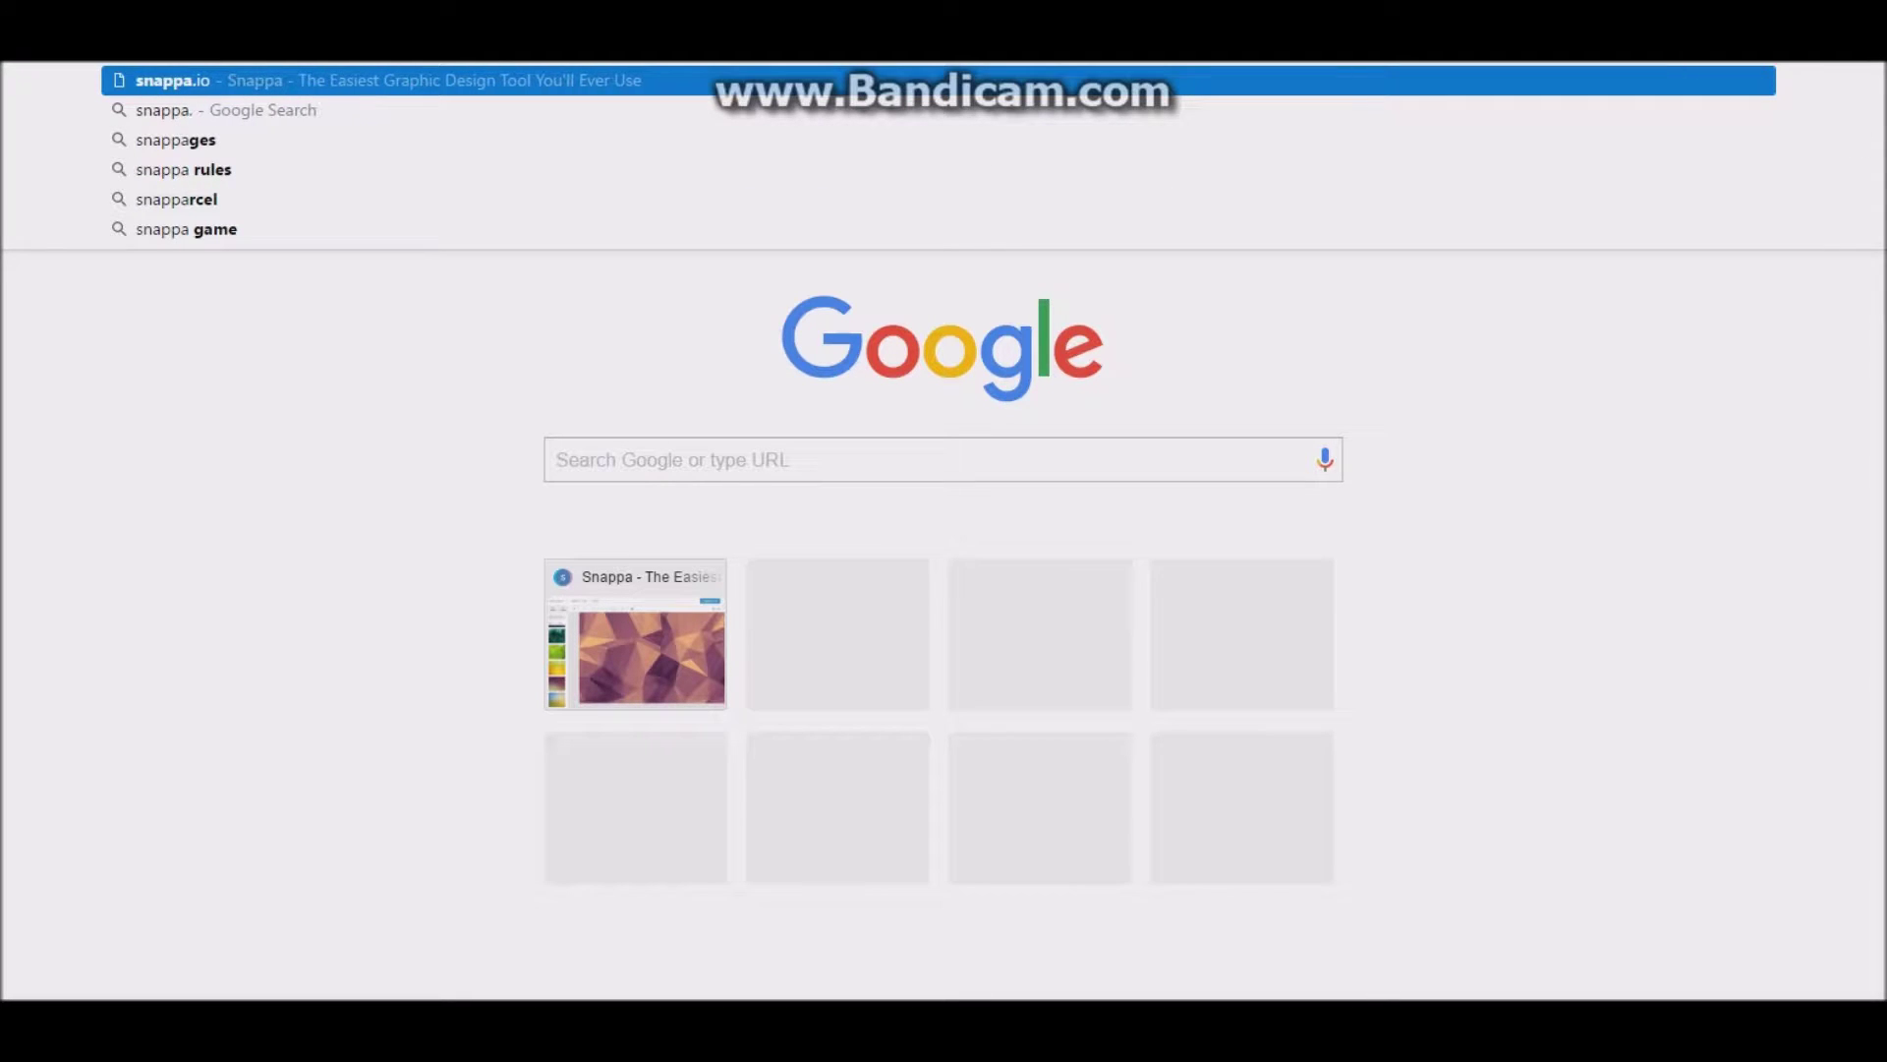
{"action": "key", "text": "Return"}
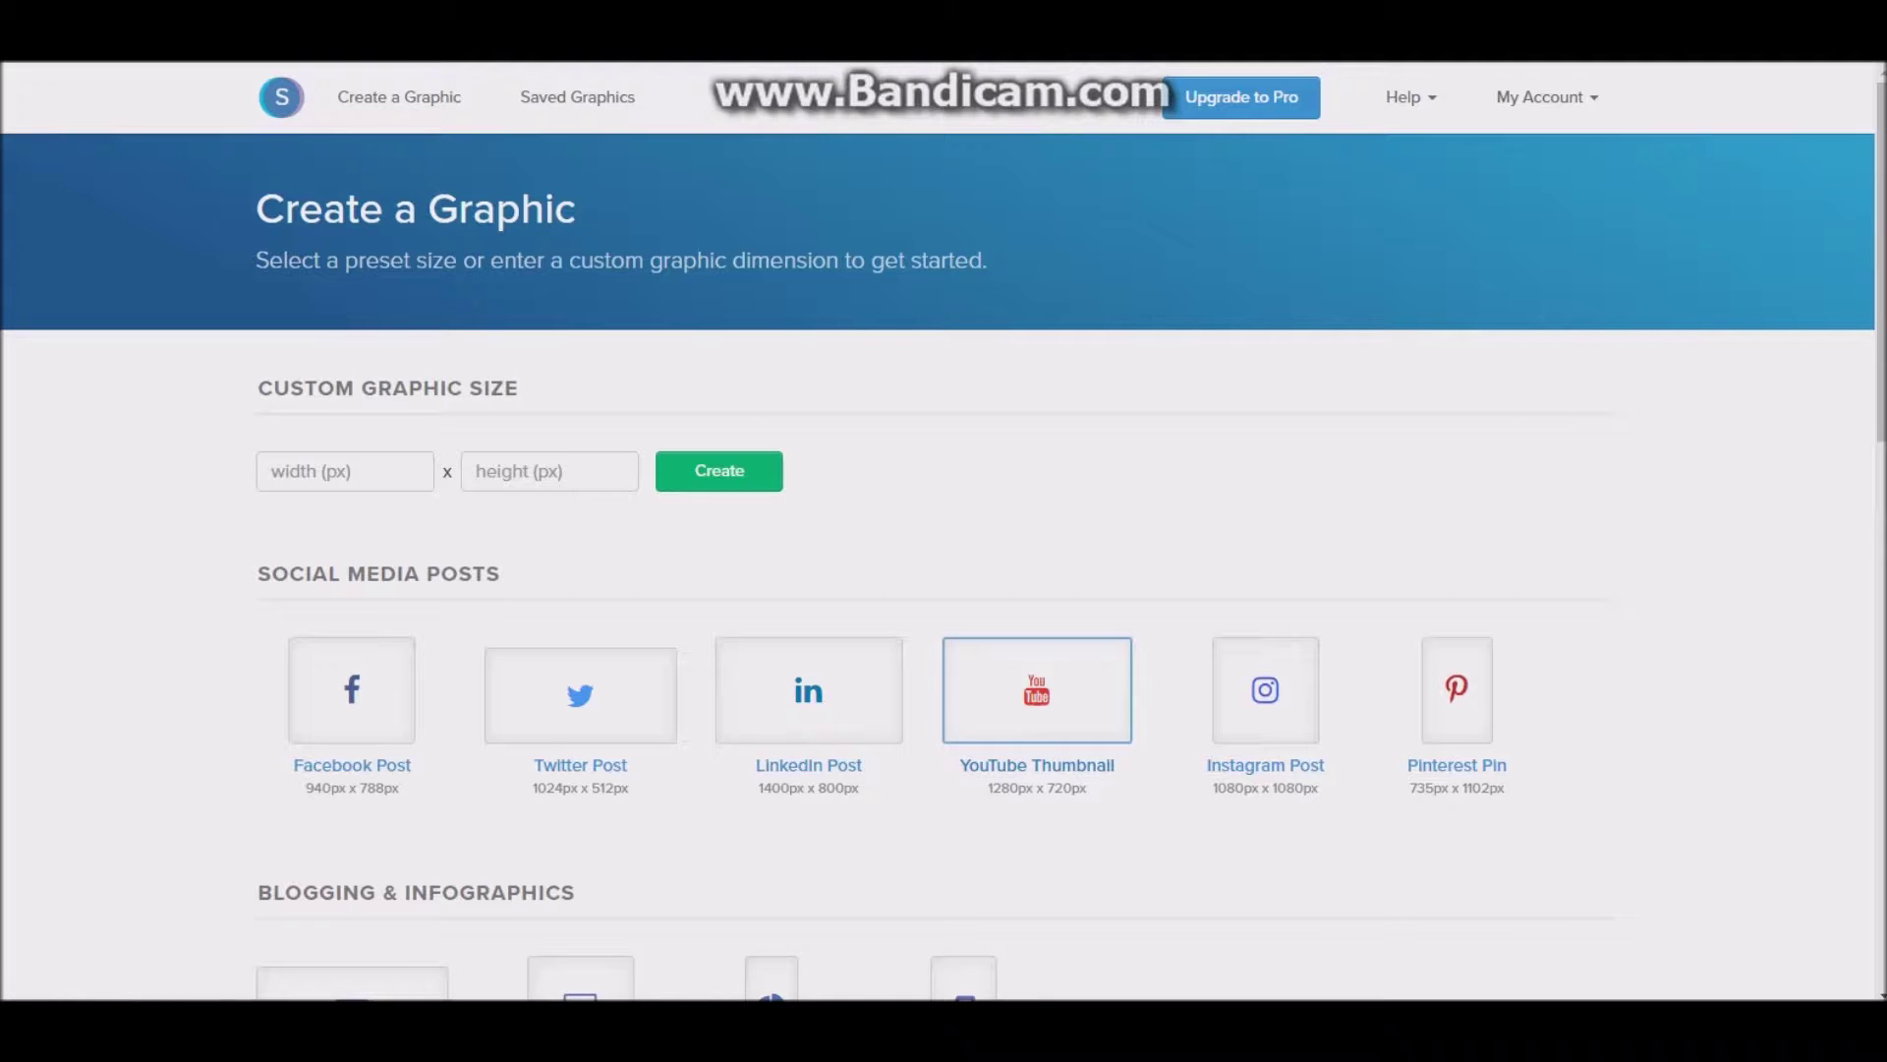
- Look through the preset graphic sizes and choose the YouTube Thumbnail preset, 1280px x 720px
{"action": "scroll", "coordinate": [1457, 688], "scroll_direction": "down", "scroll_amount": 2}
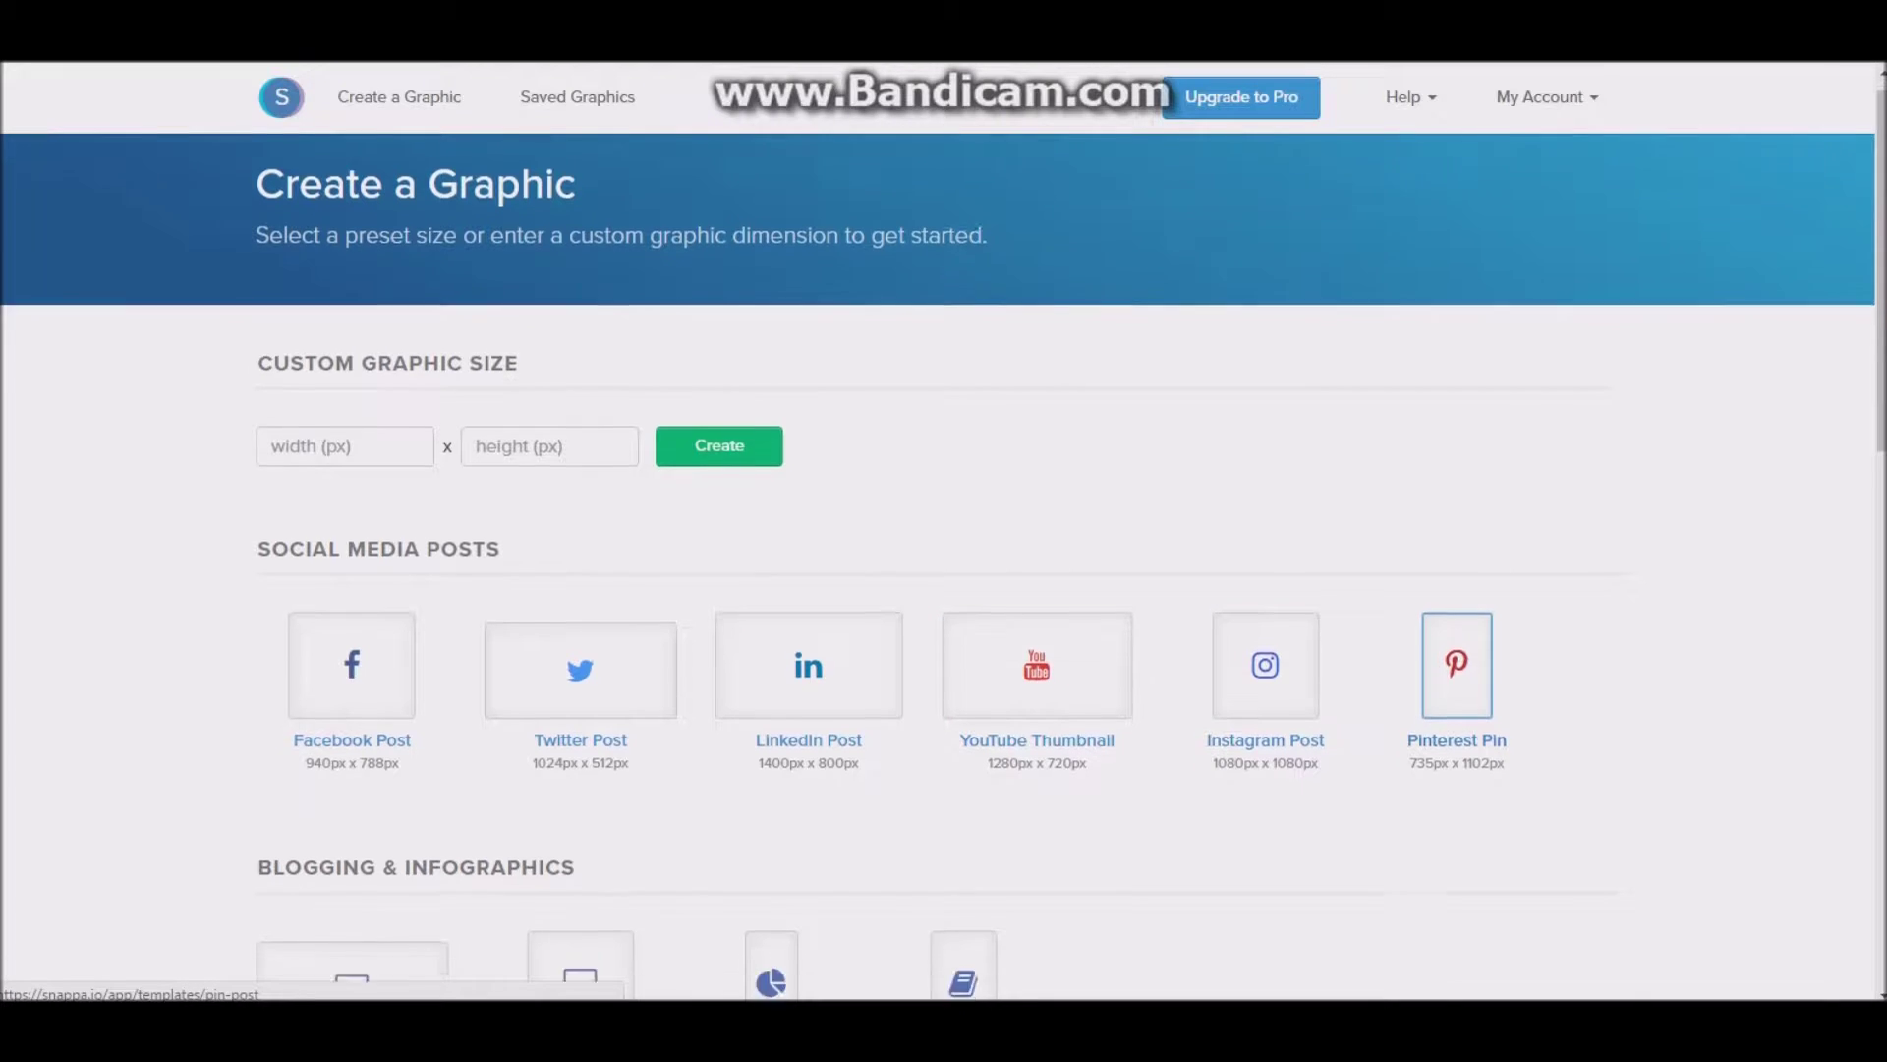
{"action": "scroll", "coordinate": [1457, 590], "scroll_direction": "down", "scroll_amount": 5}
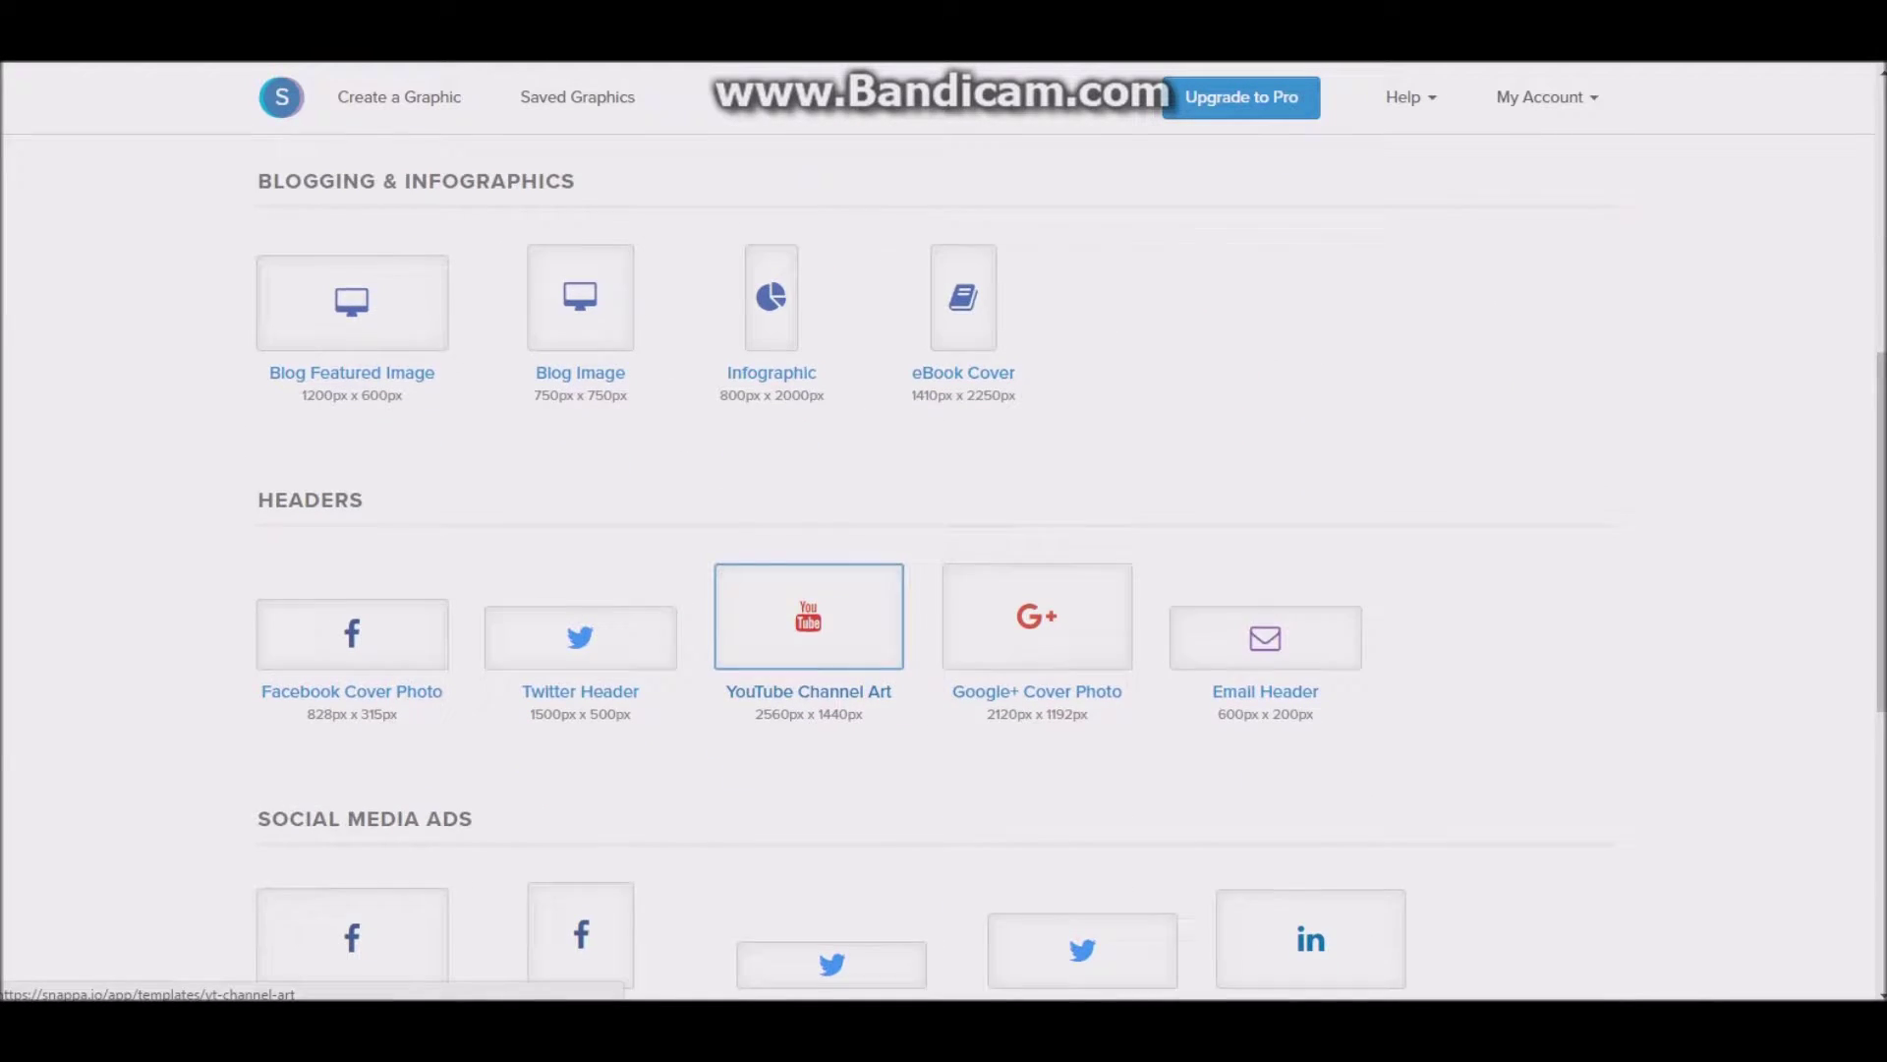
{"action": "scroll", "coordinate": [808, 629], "scroll_direction": "up", "scroll_amount": 1}
{"action": "scroll", "coordinate": [808, 629], "scroll_direction": "down", "scroll_amount": 2}
{"action": "scroll", "coordinate": [808, 590], "scroll_direction": "down", "scroll_amount": 4}
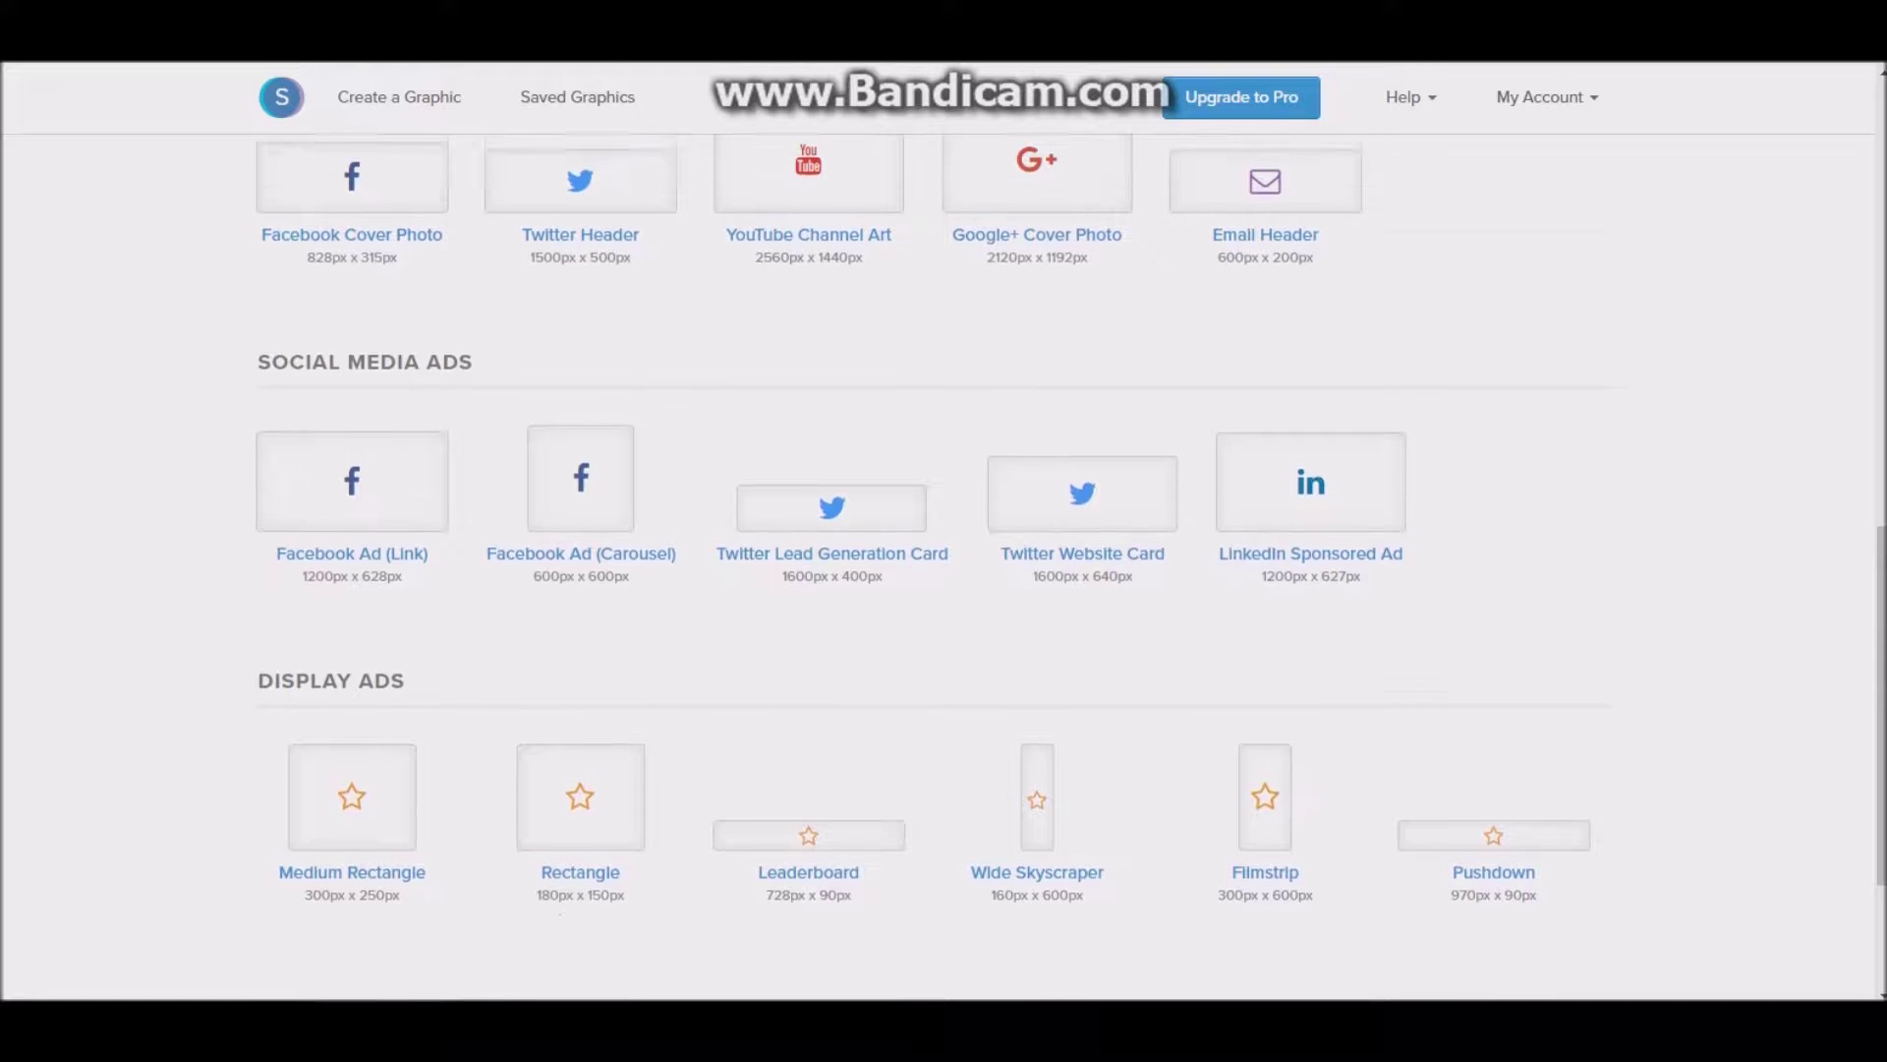
{"action": "scroll", "coordinate": [809, 590], "scroll_direction": "up", "scroll_amount": 9}
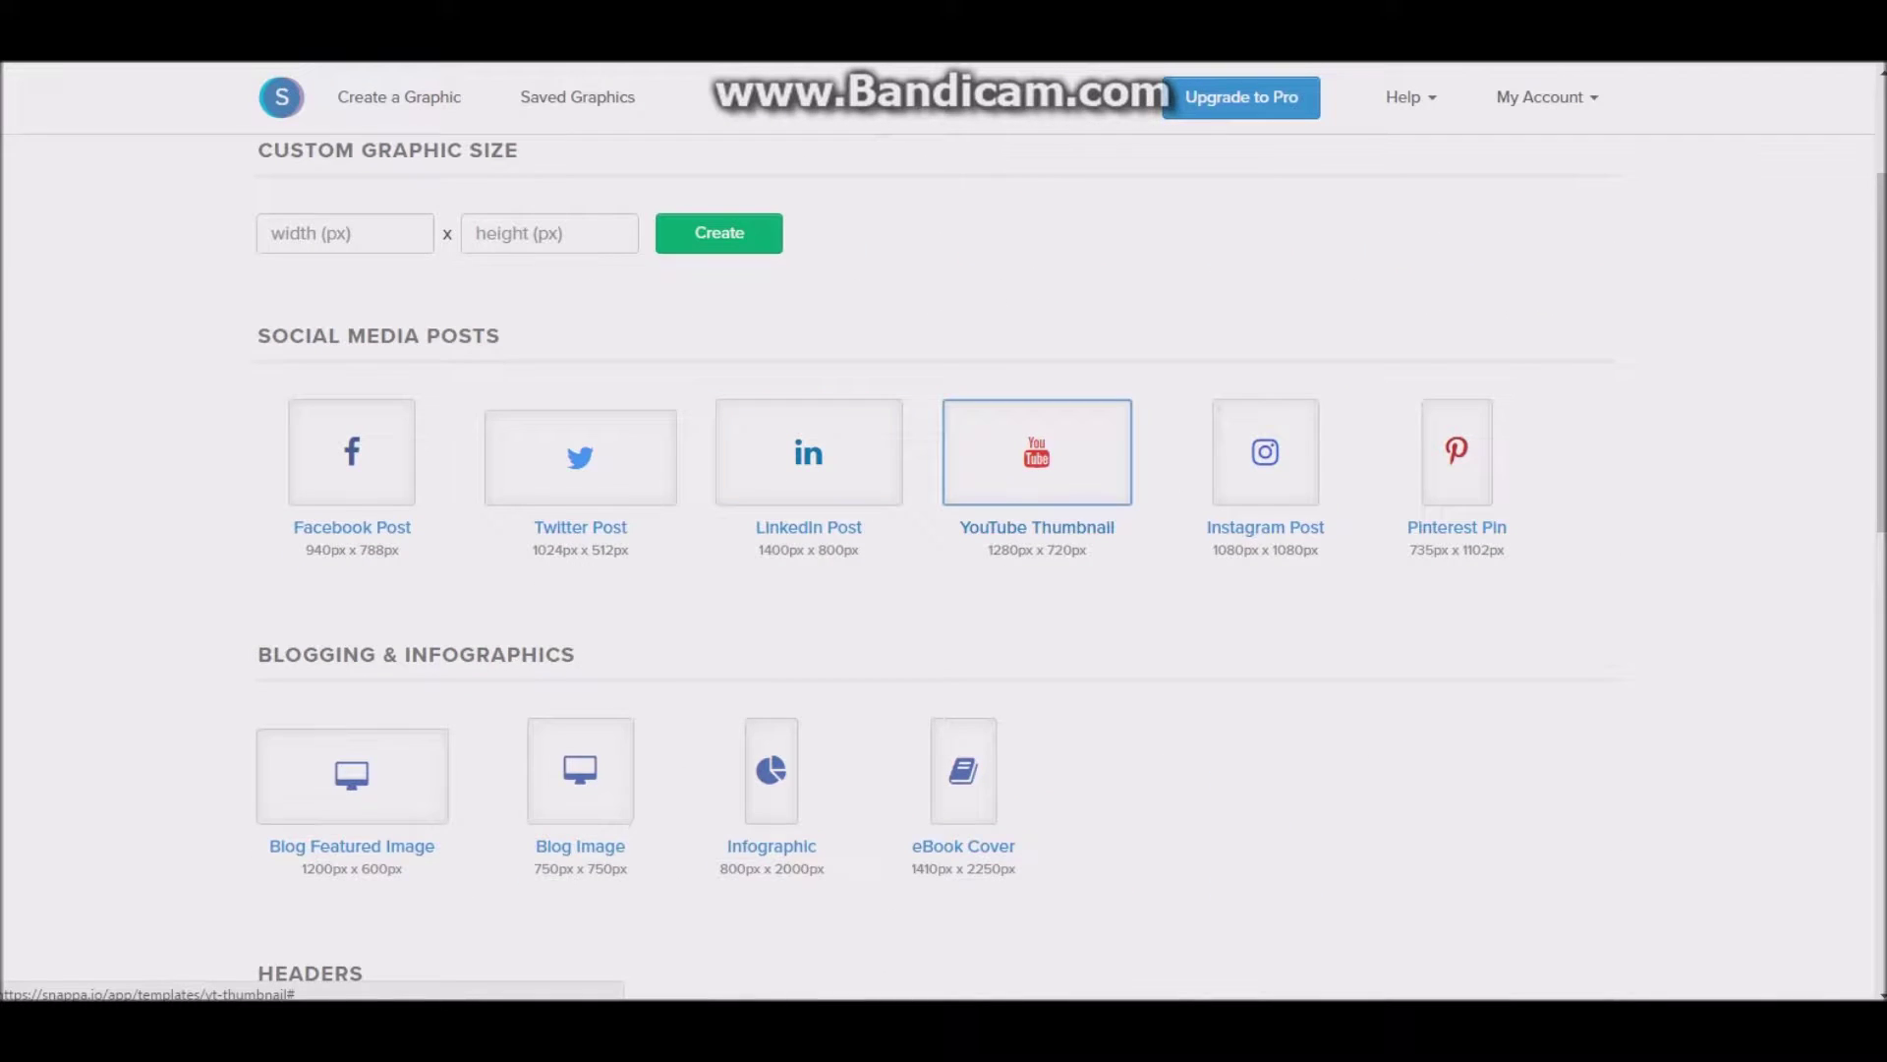
{"action": "left_click", "coordinate": [1037, 452]}
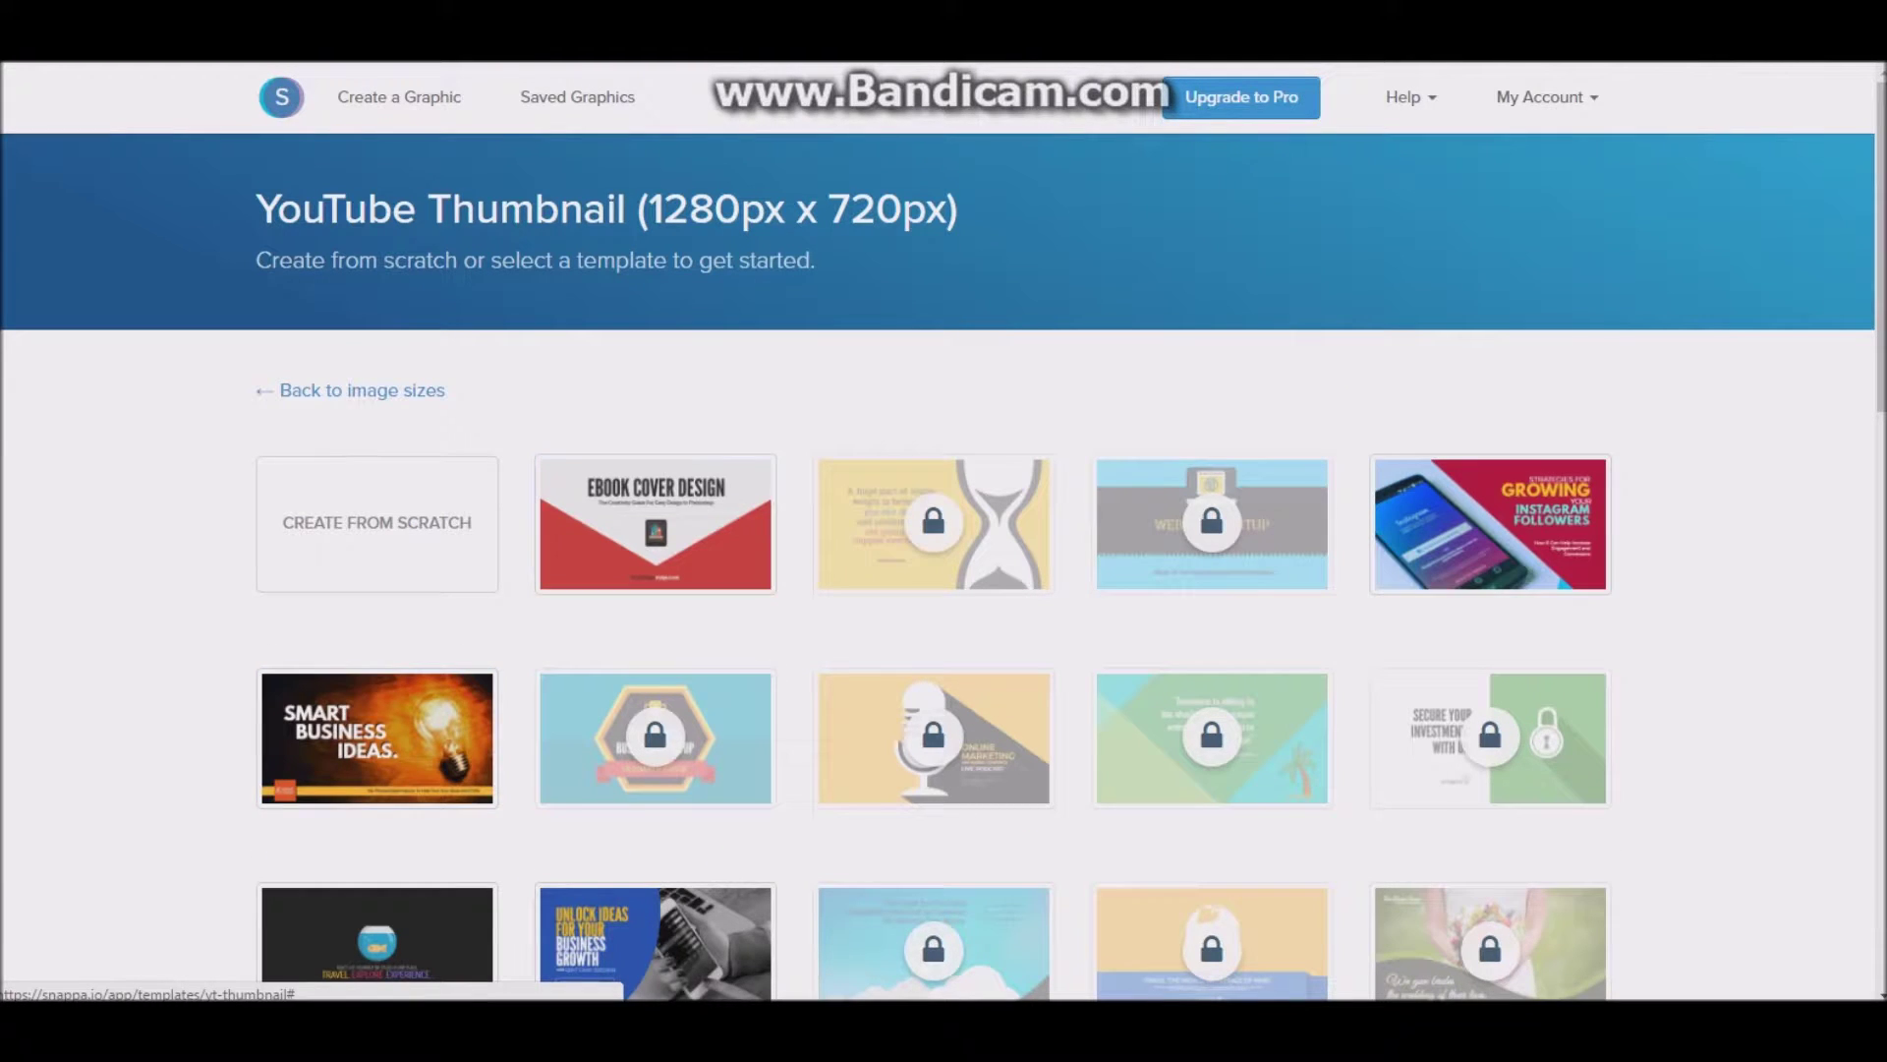
- Look over the YouTube thumbnail templates and start a blank design from scratch instead
{"action": "scroll", "coordinate": [1491, 472], "scroll_direction": "down", "scroll_amount": 5}
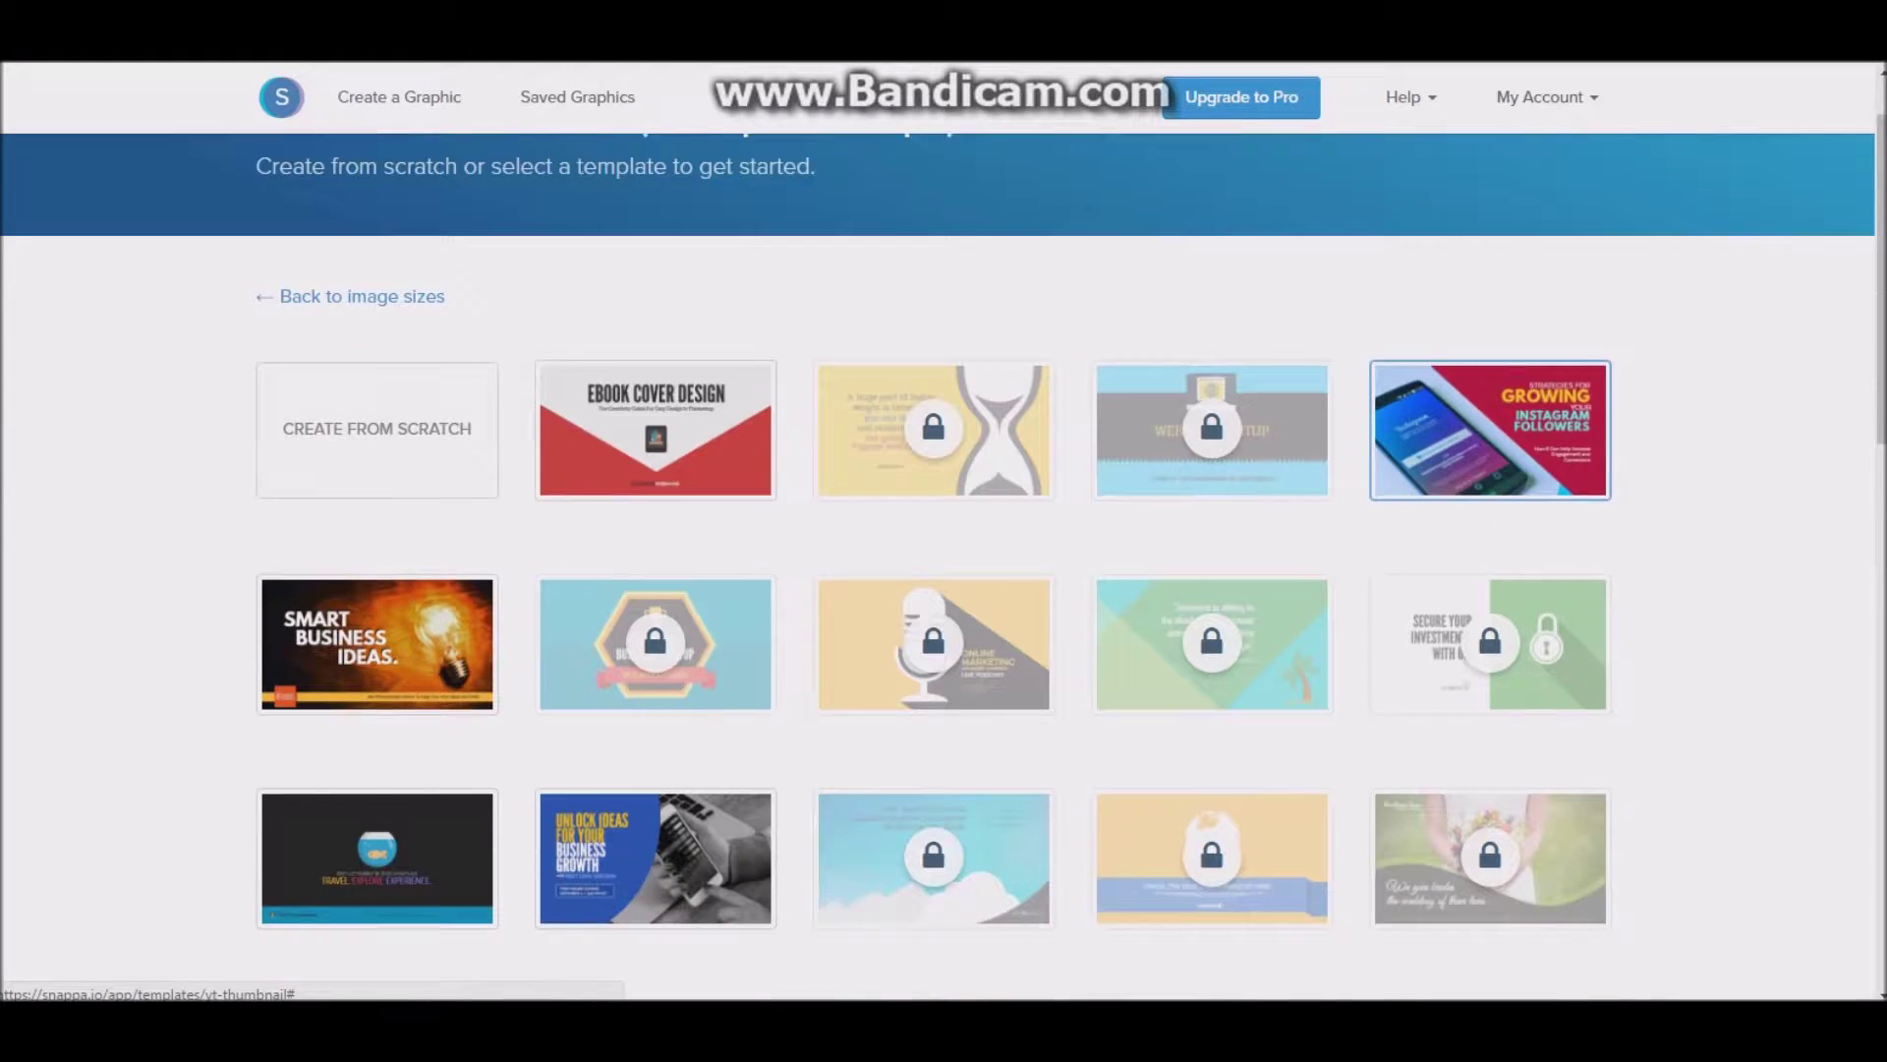
{"action": "scroll", "coordinate": [934, 521], "scroll_direction": "down", "scroll_amount": 6}
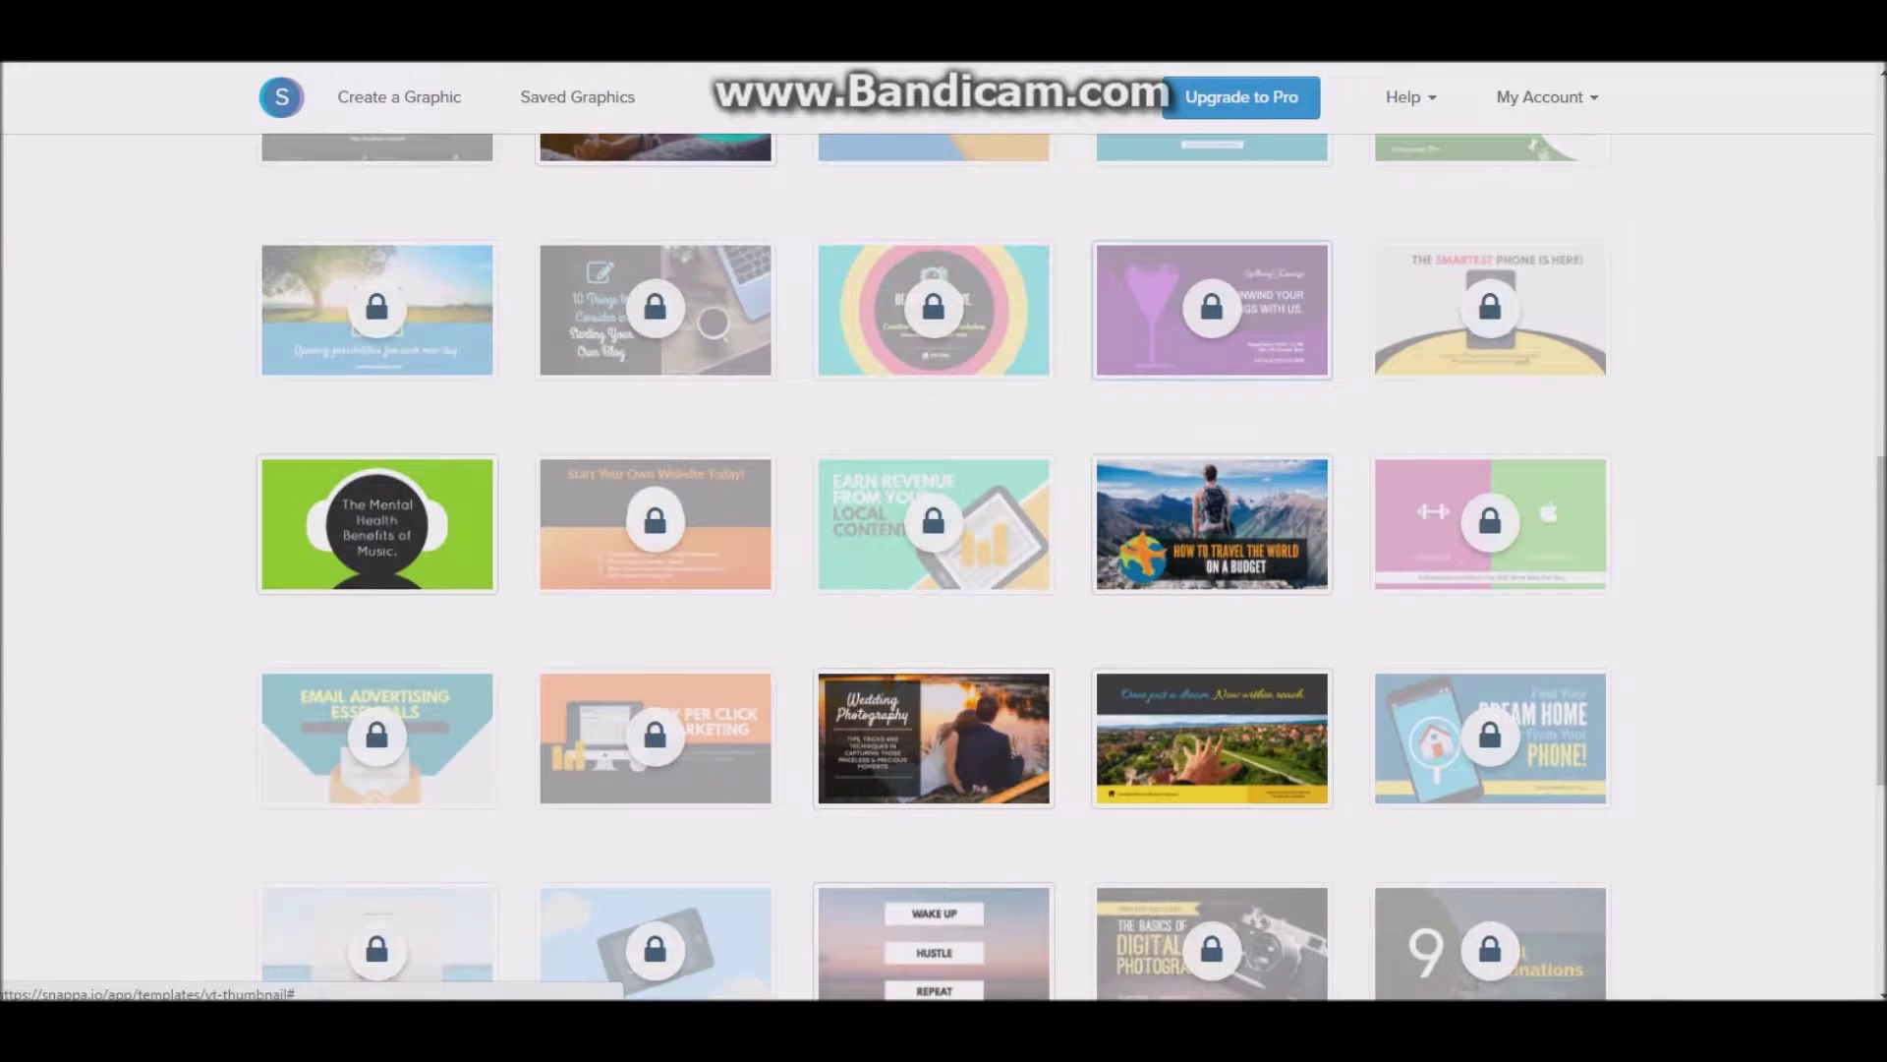
{"action": "scroll", "coordinate": [1212, 310], "scroll_direction": "down", "scroll_amount": 4}
{"action": "scroll", "coordinate": [655, 381], "scroll_direction": "up", "scroll_amount": 10}
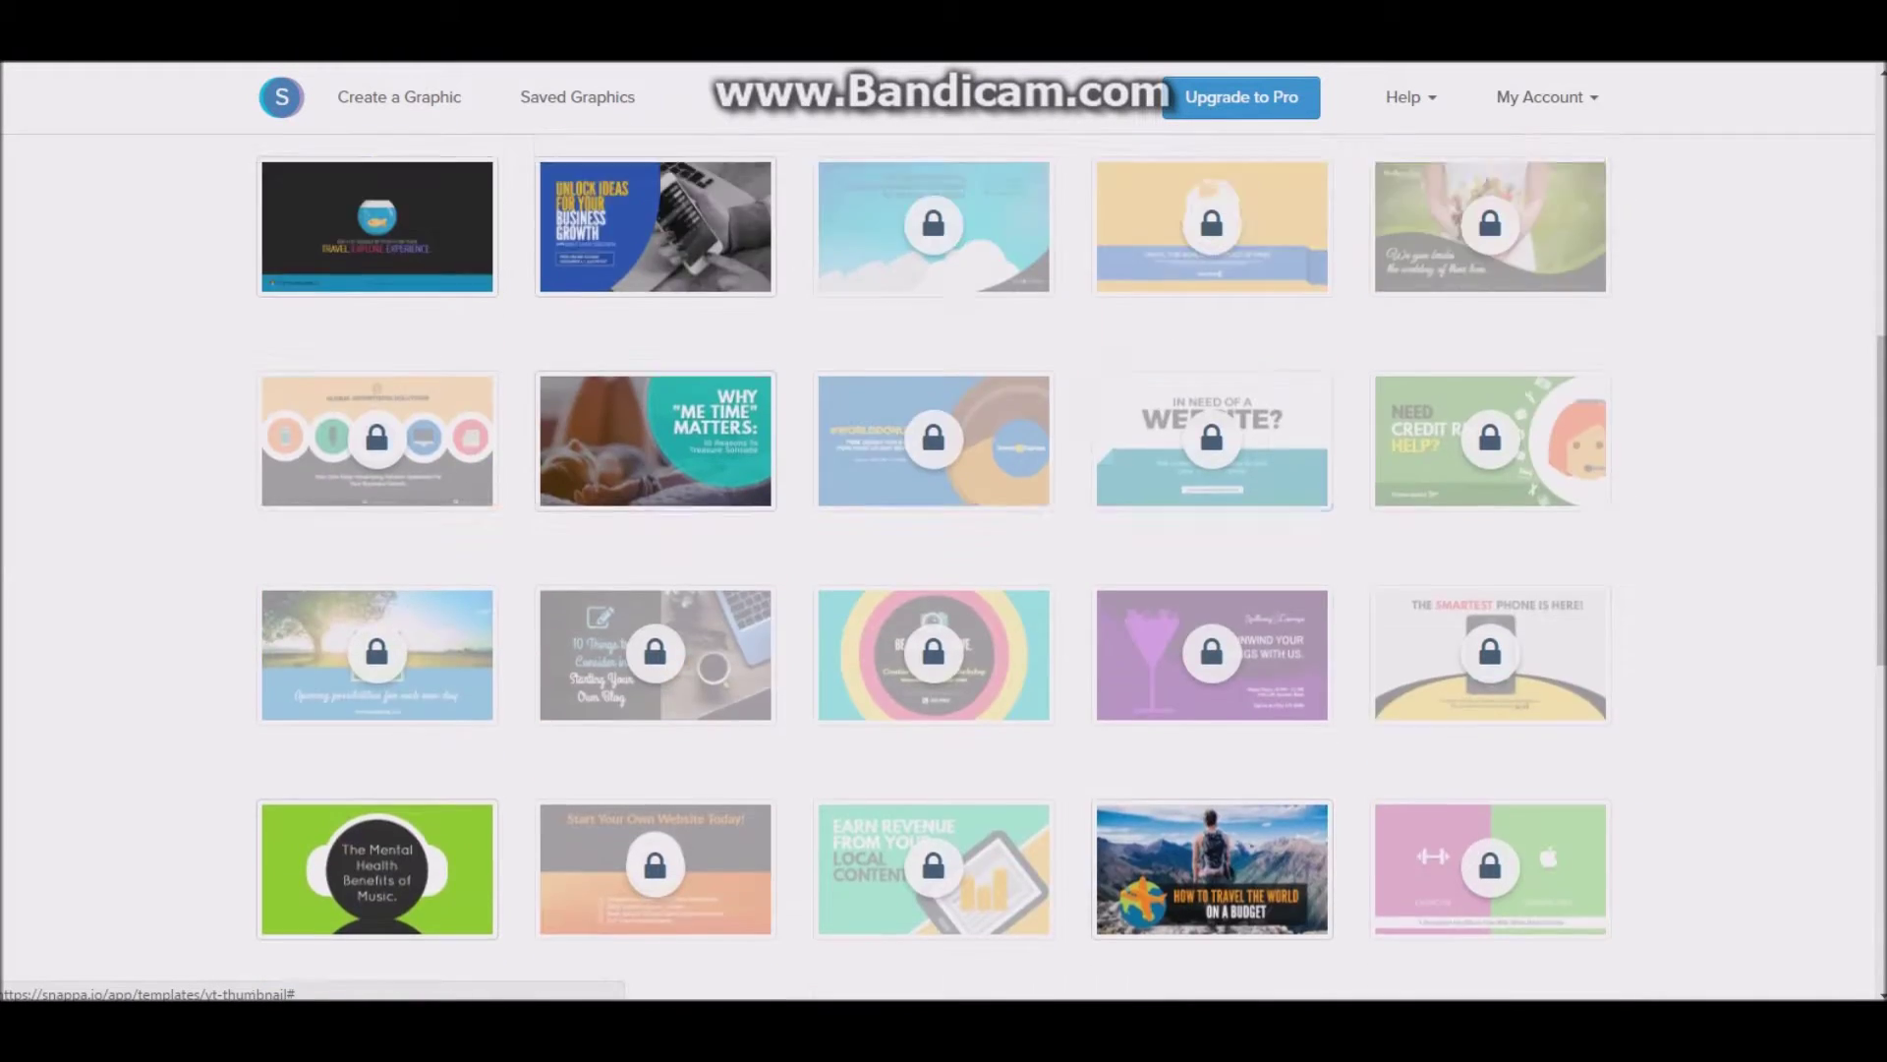
{"action": "scroll", "coordinate": [656, 381], "scroll_direction": "up", "scroll_amount": 4}
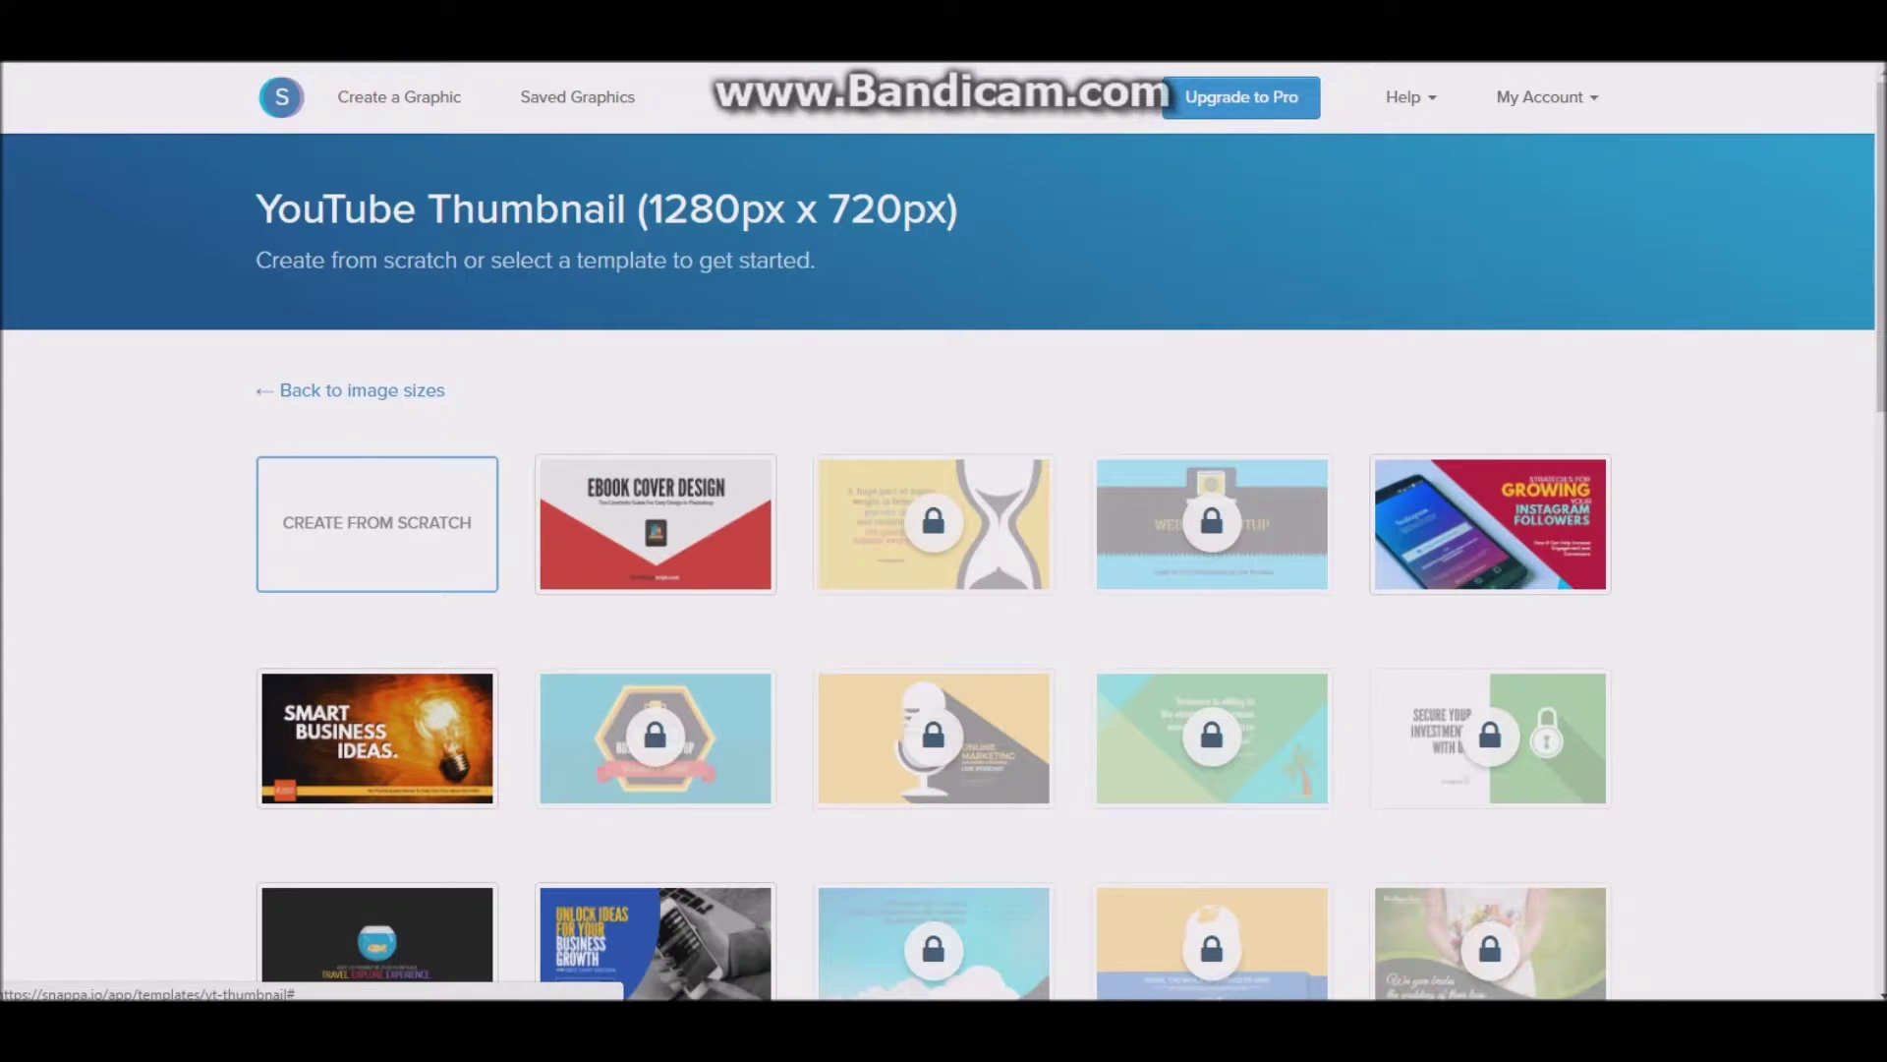
{"action": "left_click", "coordinate": [377, 523]}
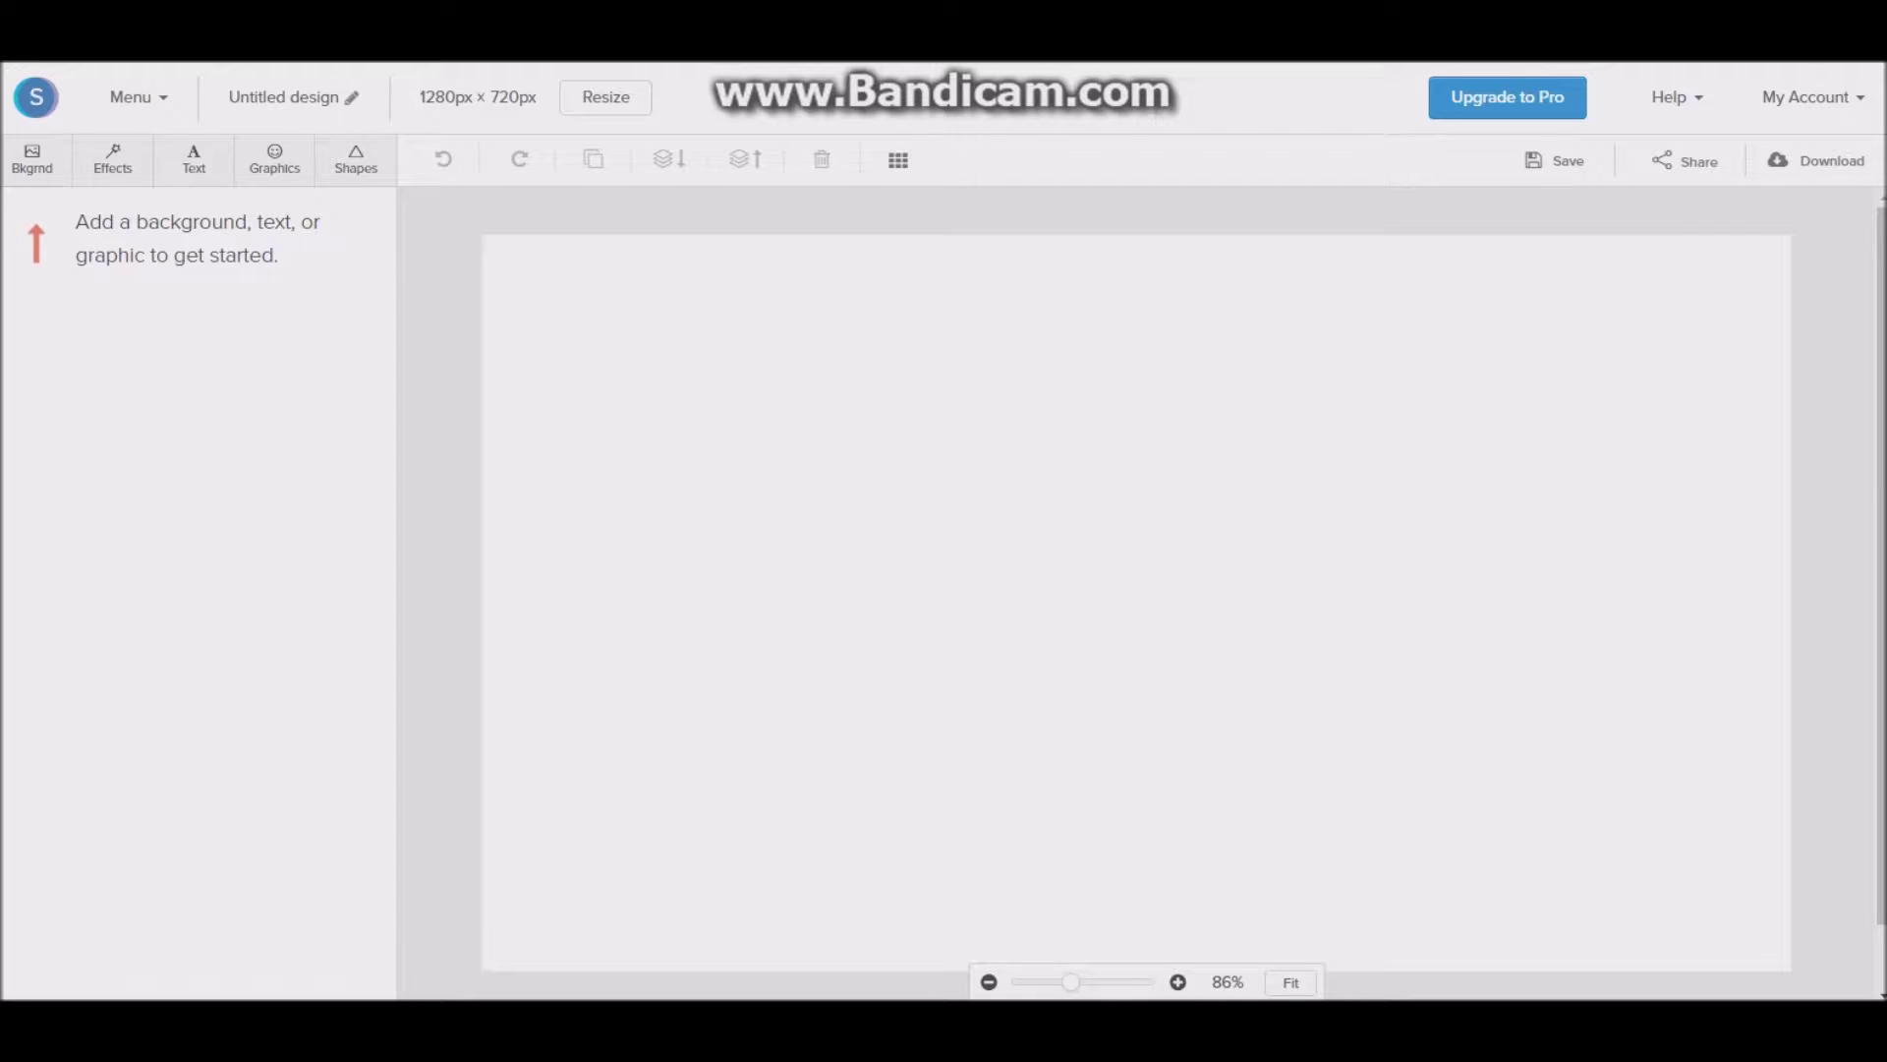
- Browse the stock photos offered as background images for the thumbnail
{"action": "left_click", "coordinate": [32, 161]}
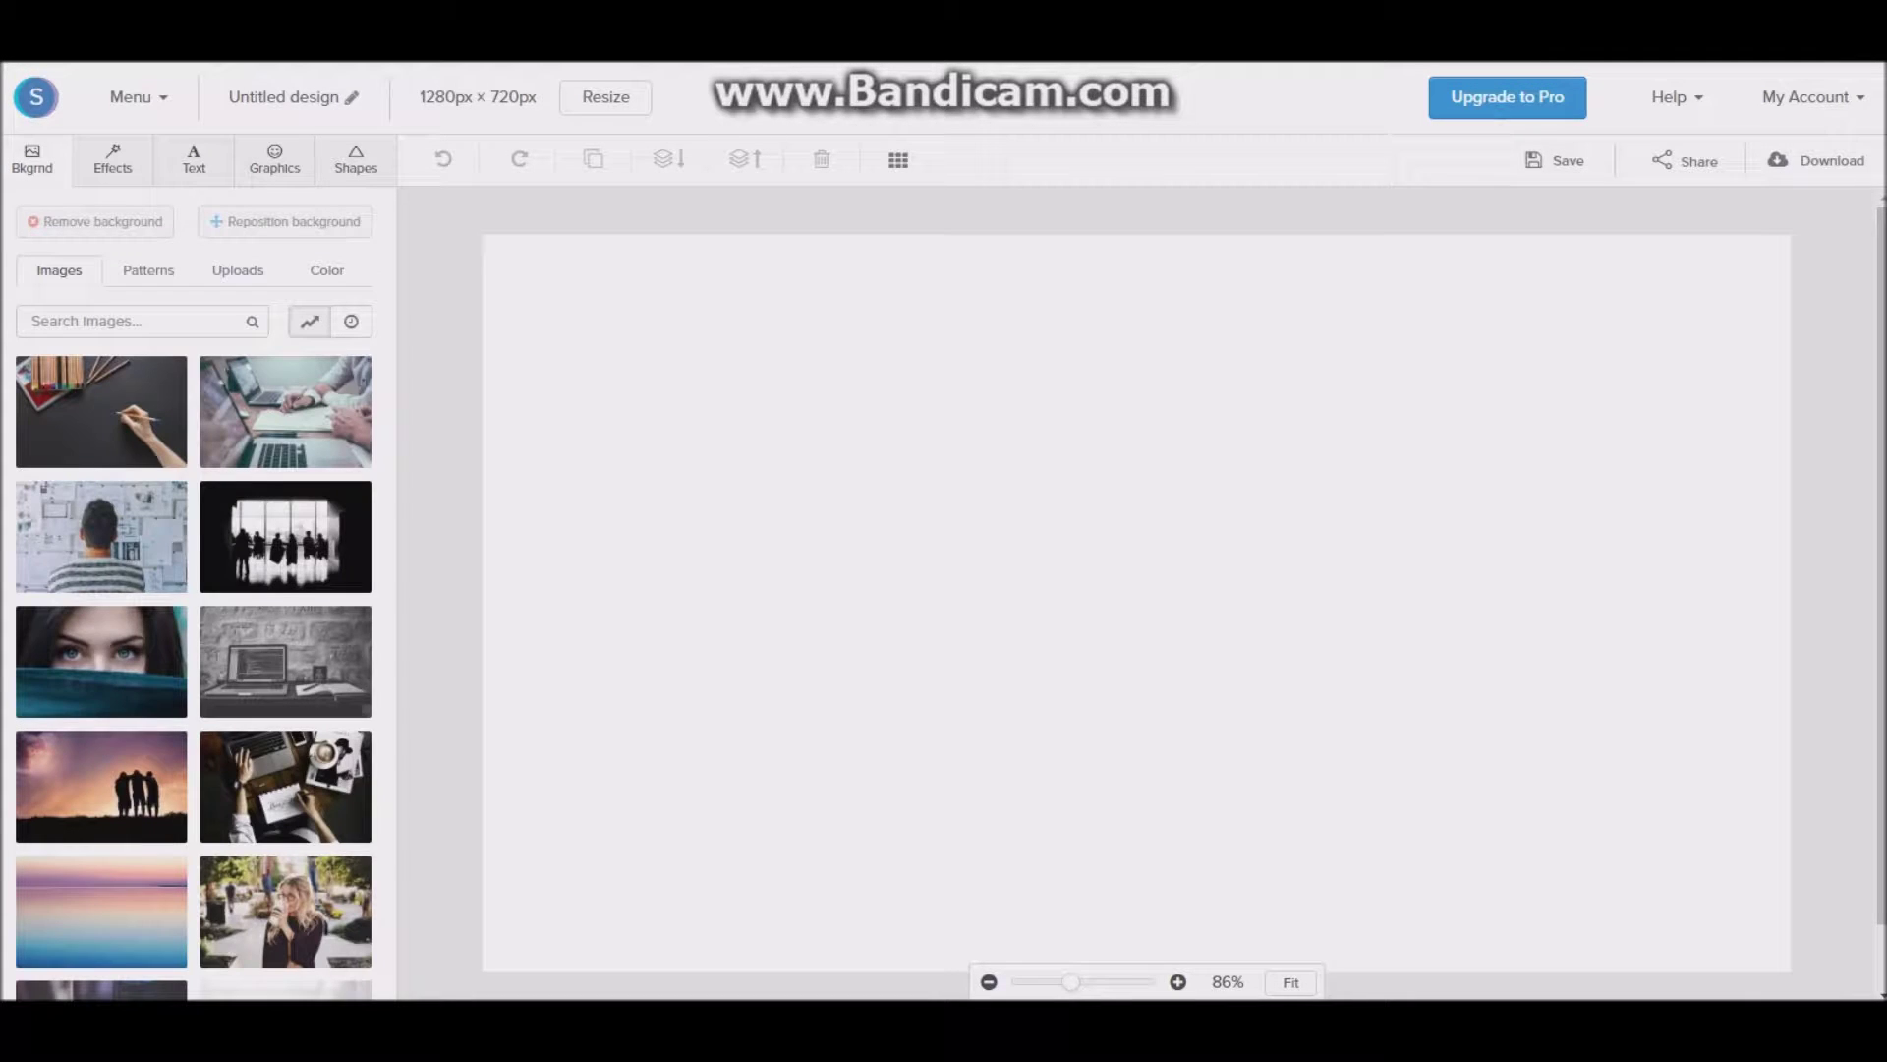
{"action": "scroll", "coordinate": [194, 678], "scroll_direction": "down", "scroll_amount": 10}
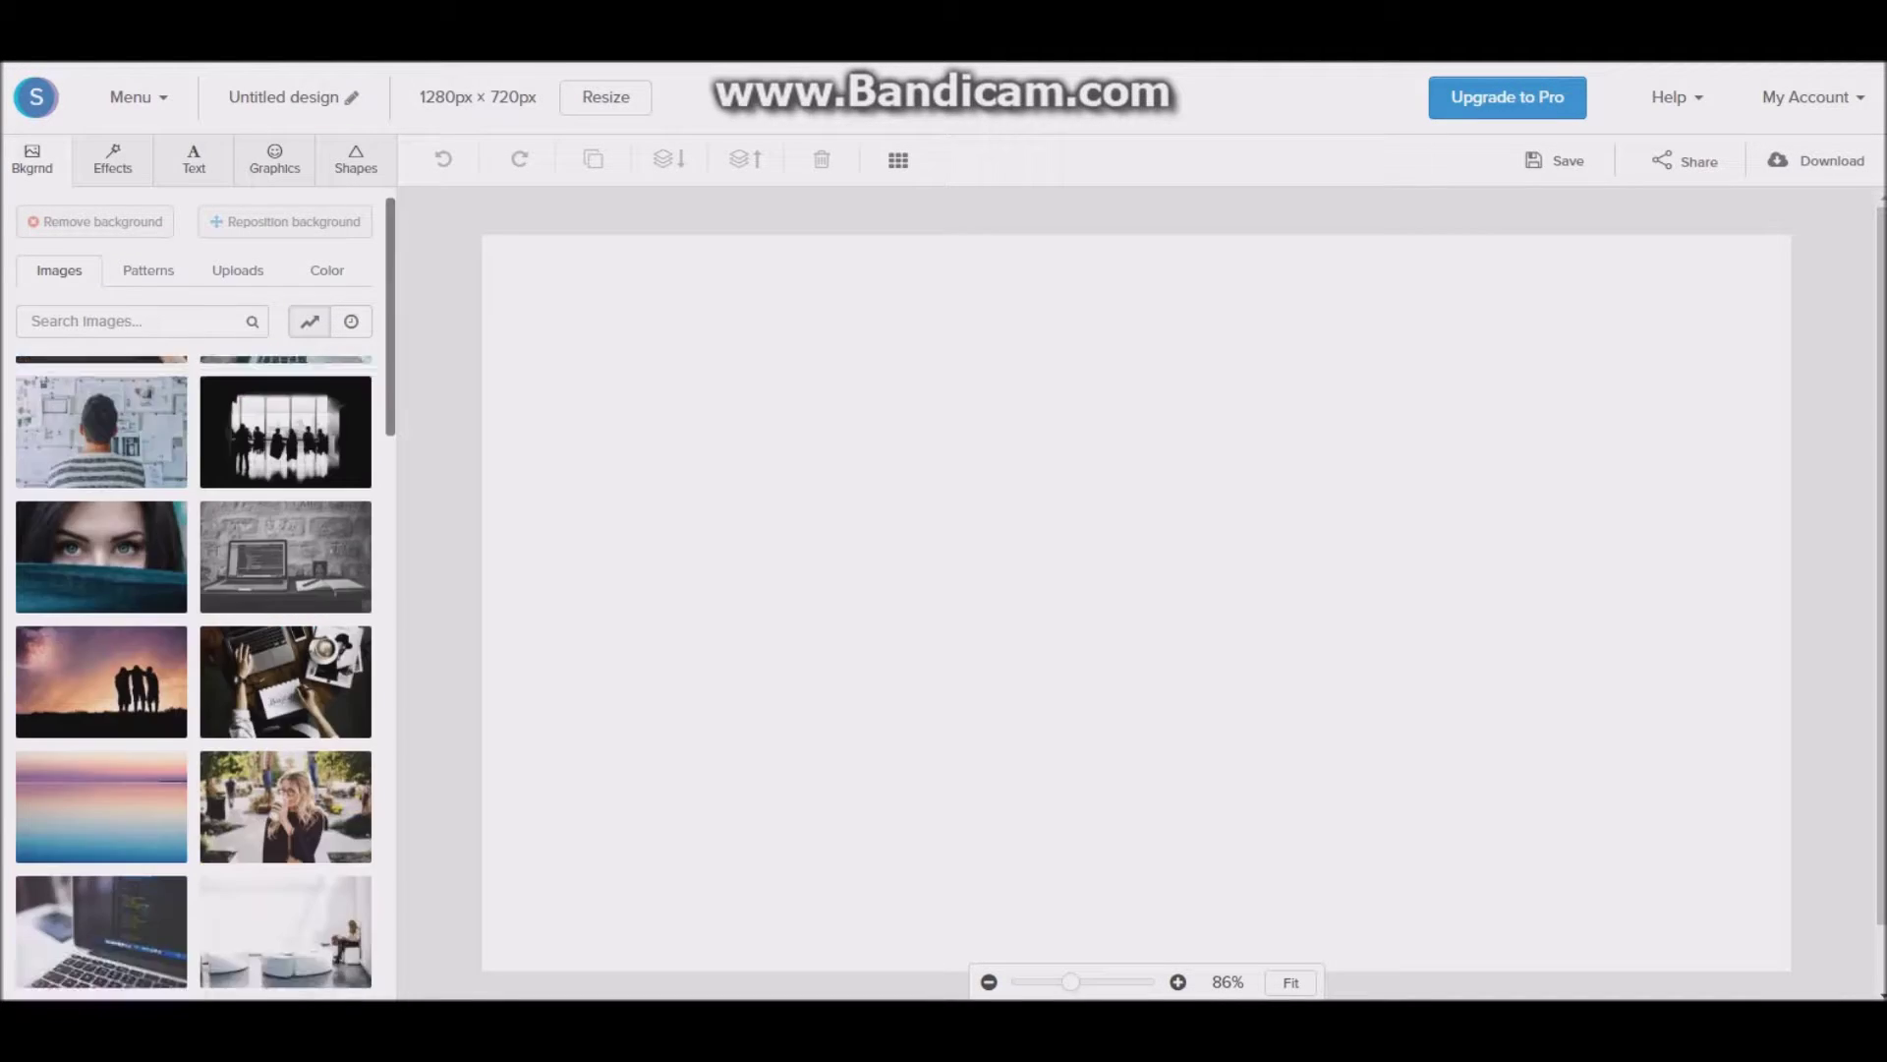
{"action": "scroll", "coordinate": [194, 678], "scroll_direction": "down", "scroll_amount": 10}
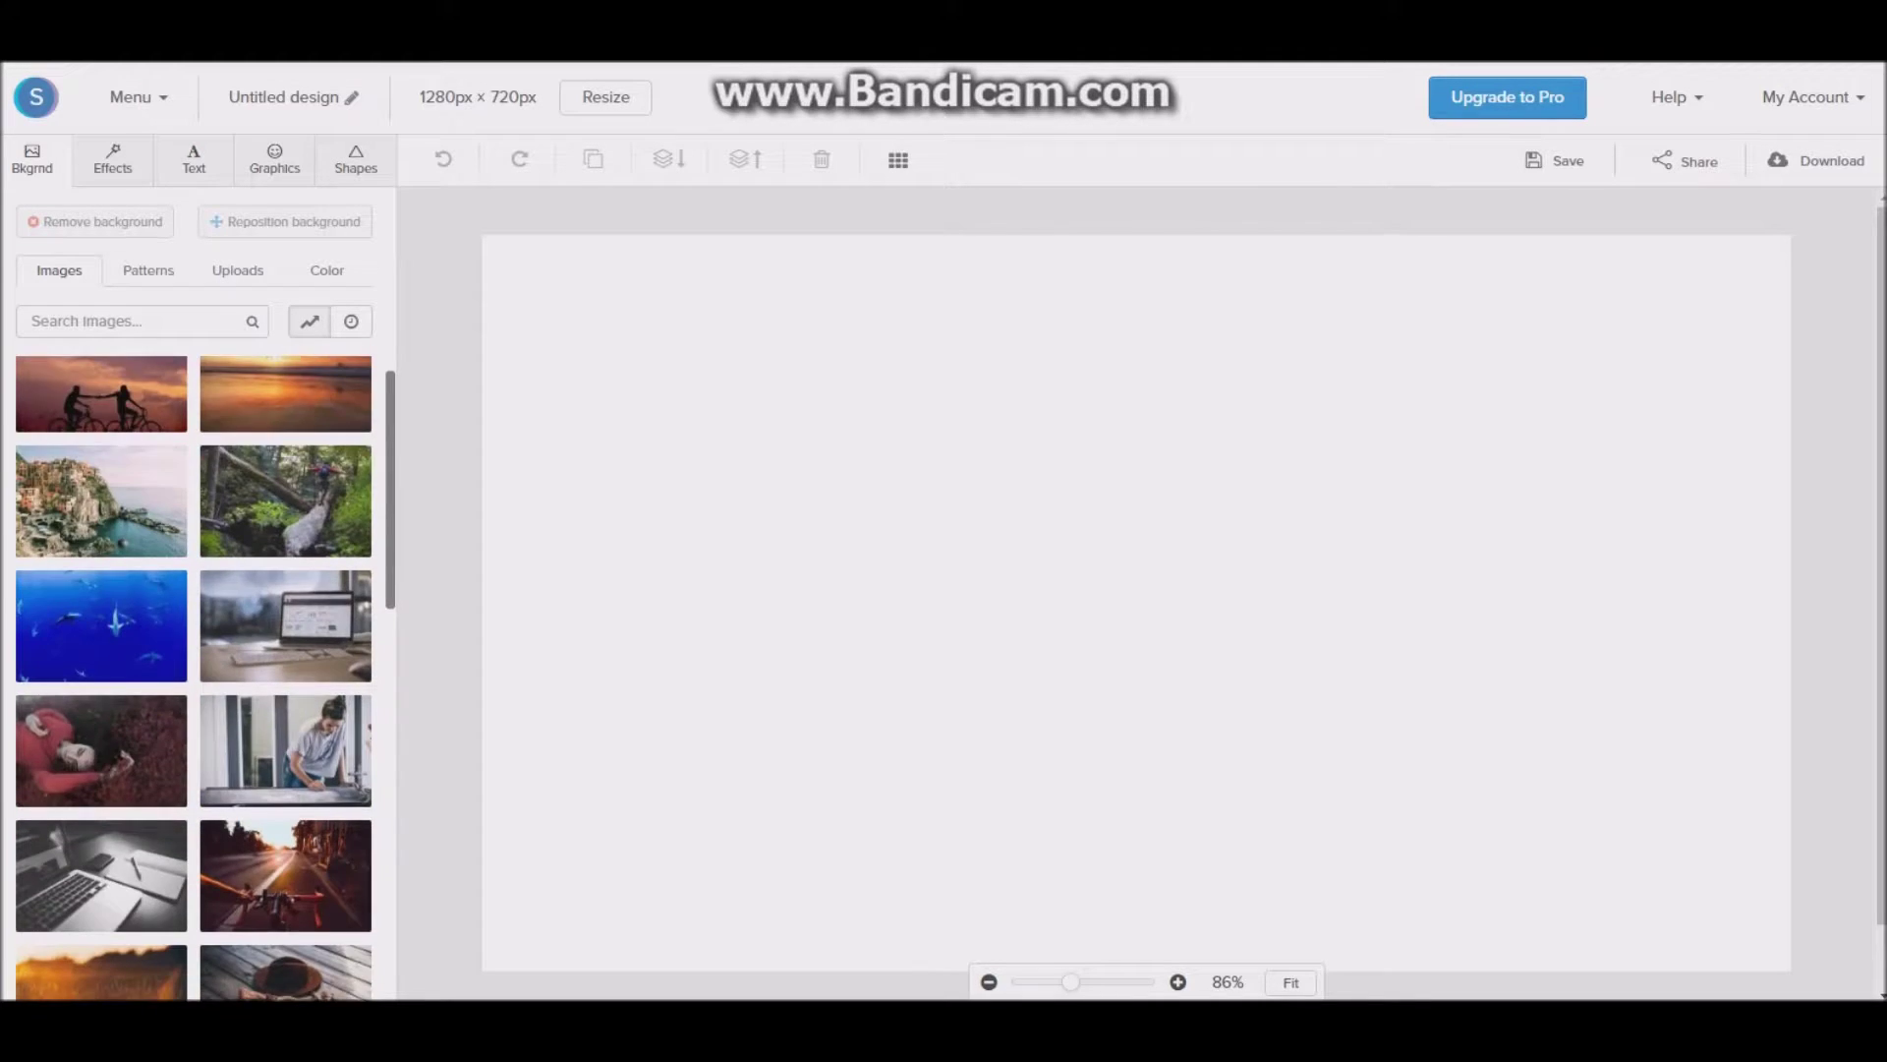
{"action": "scroll", "coordinate": [194, 679], "scroll_direction": "down", "scroll_amount": 10}
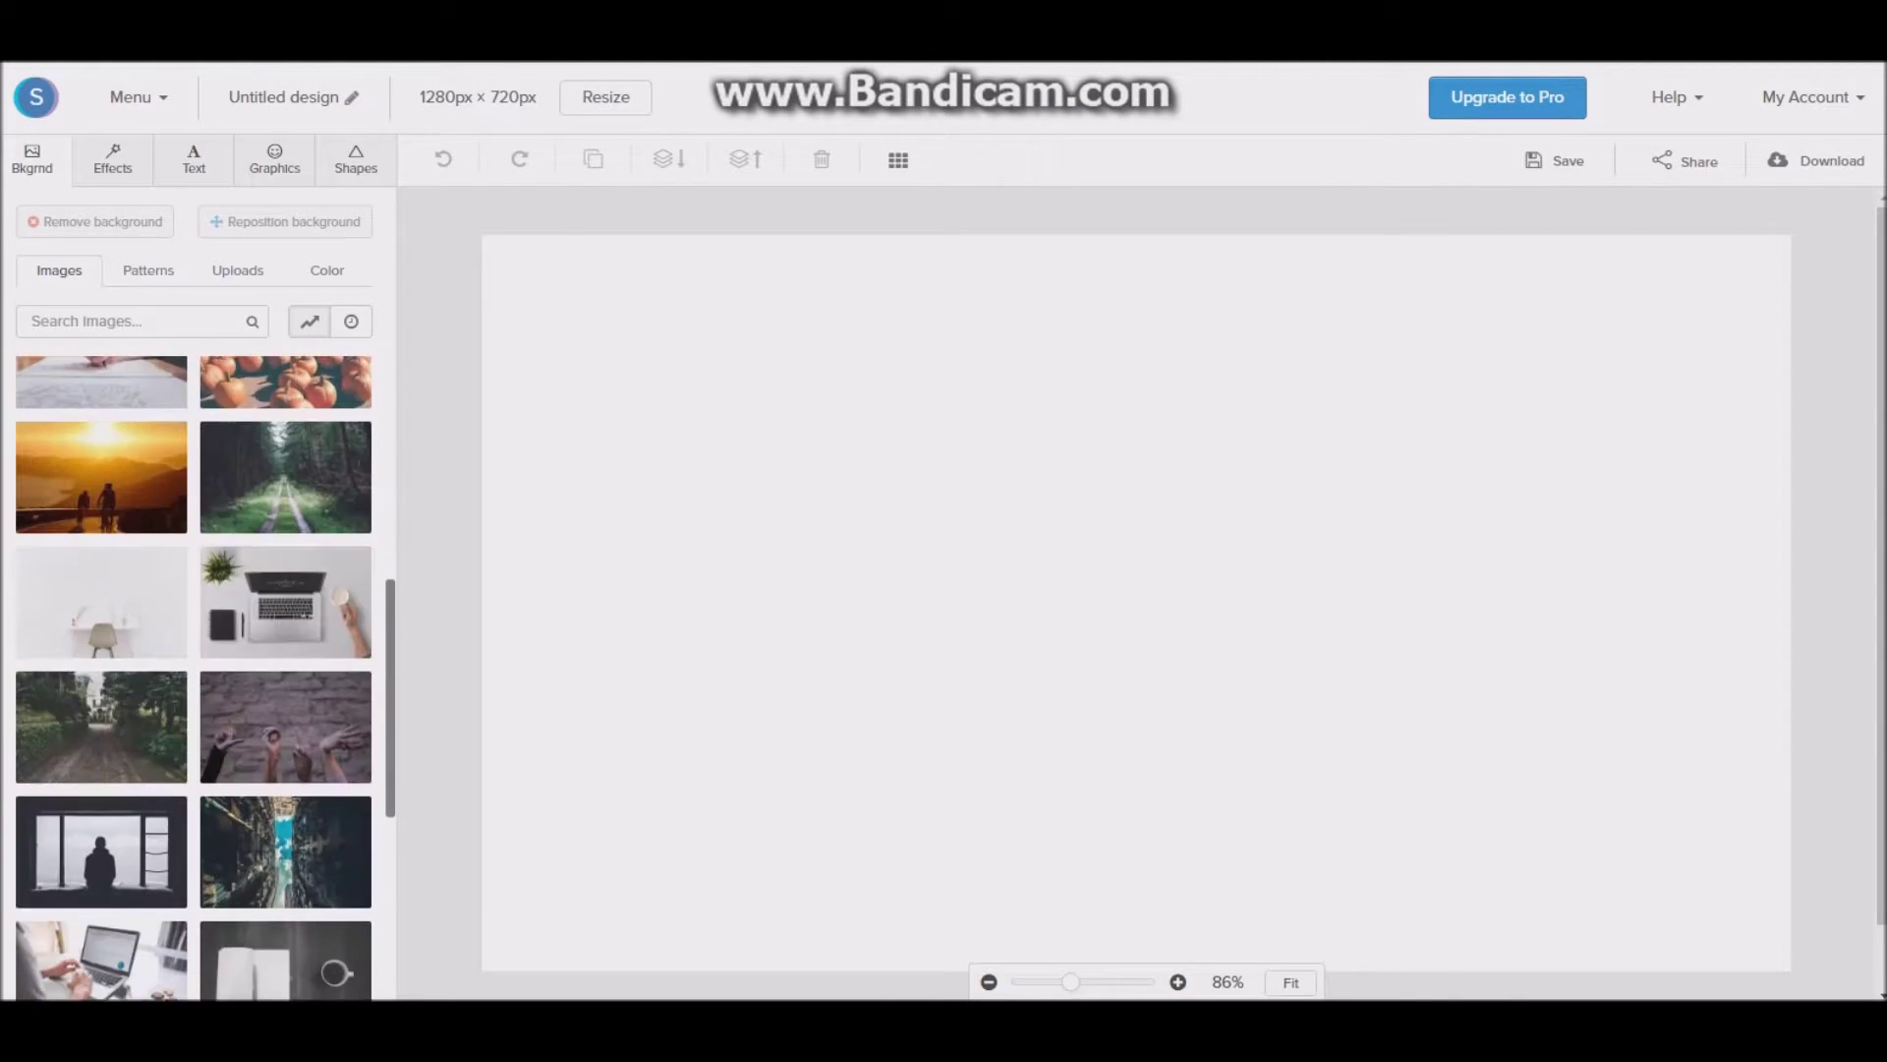
{"action": "scroll", "coordinate": [194, 678], "scroll_direction": "up", "scroll_amount": 15}
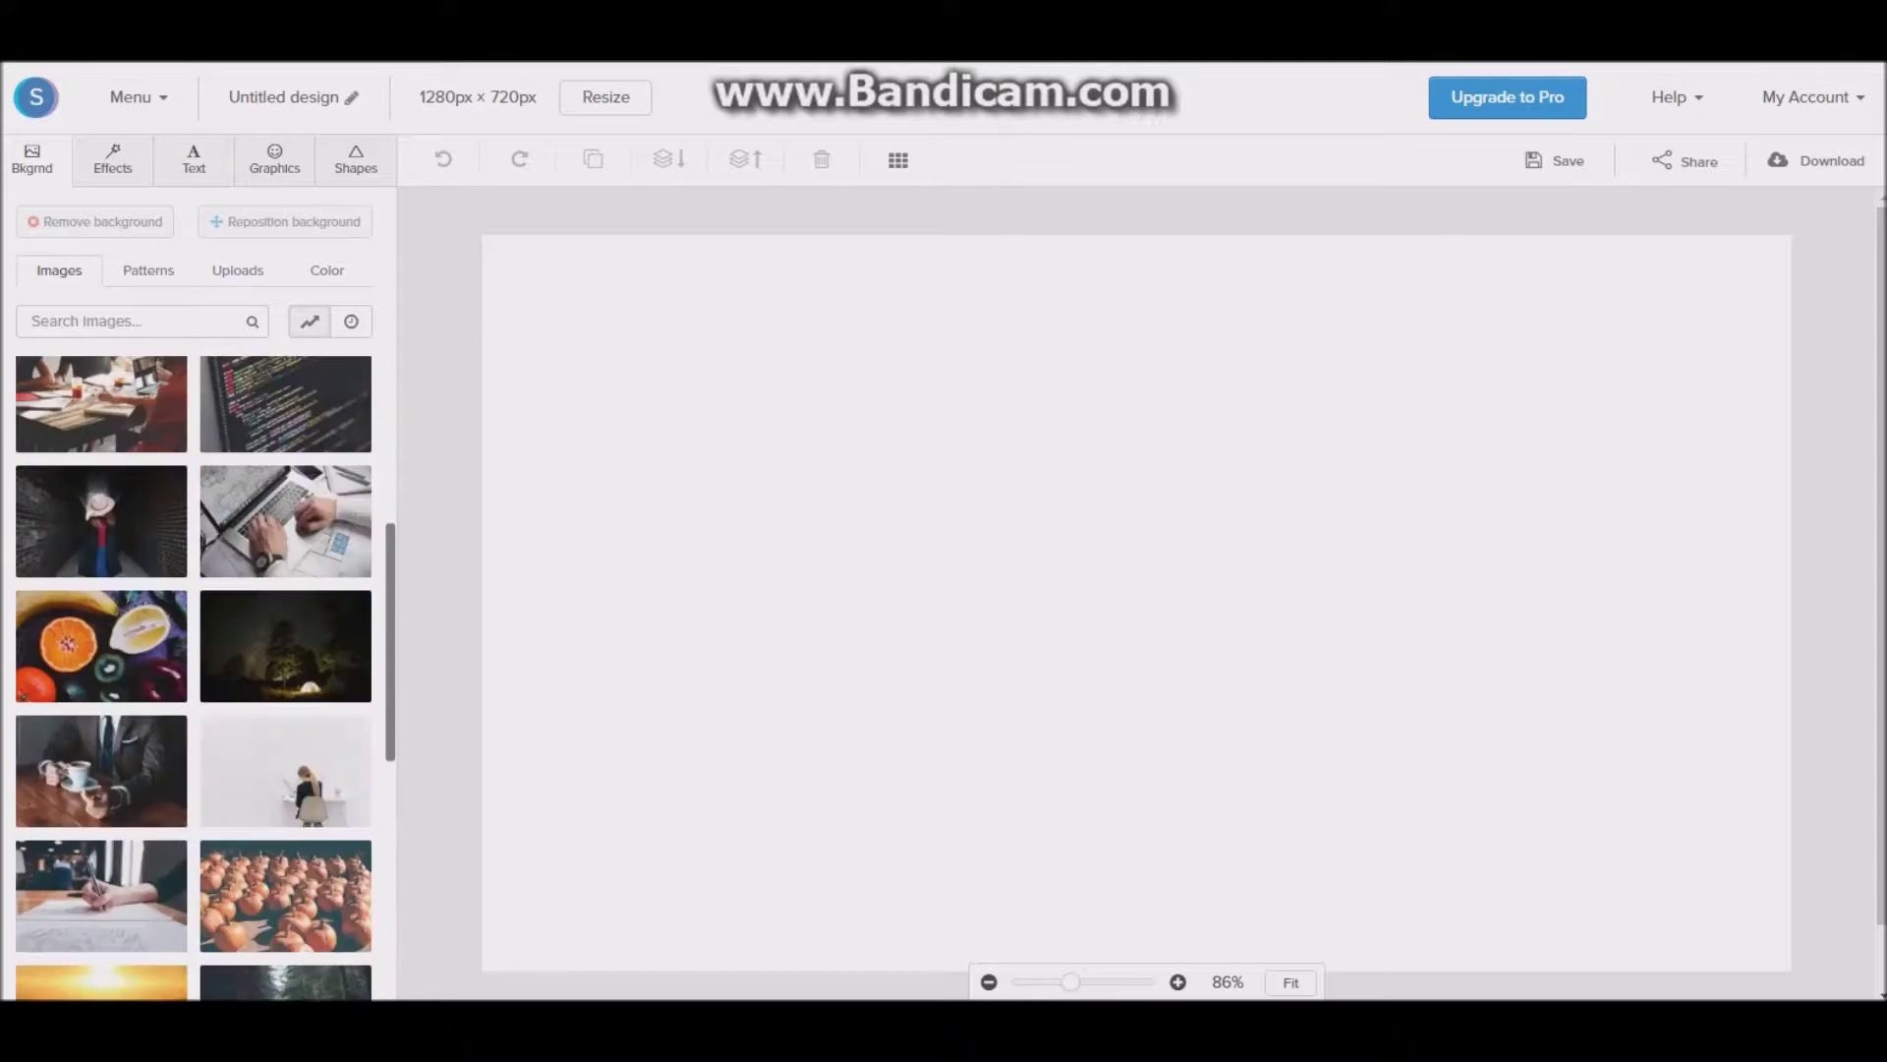
{"action": "scroll", "coordinate": [194, 678], "scroll_direction": "up", "scroll_amount": 5}
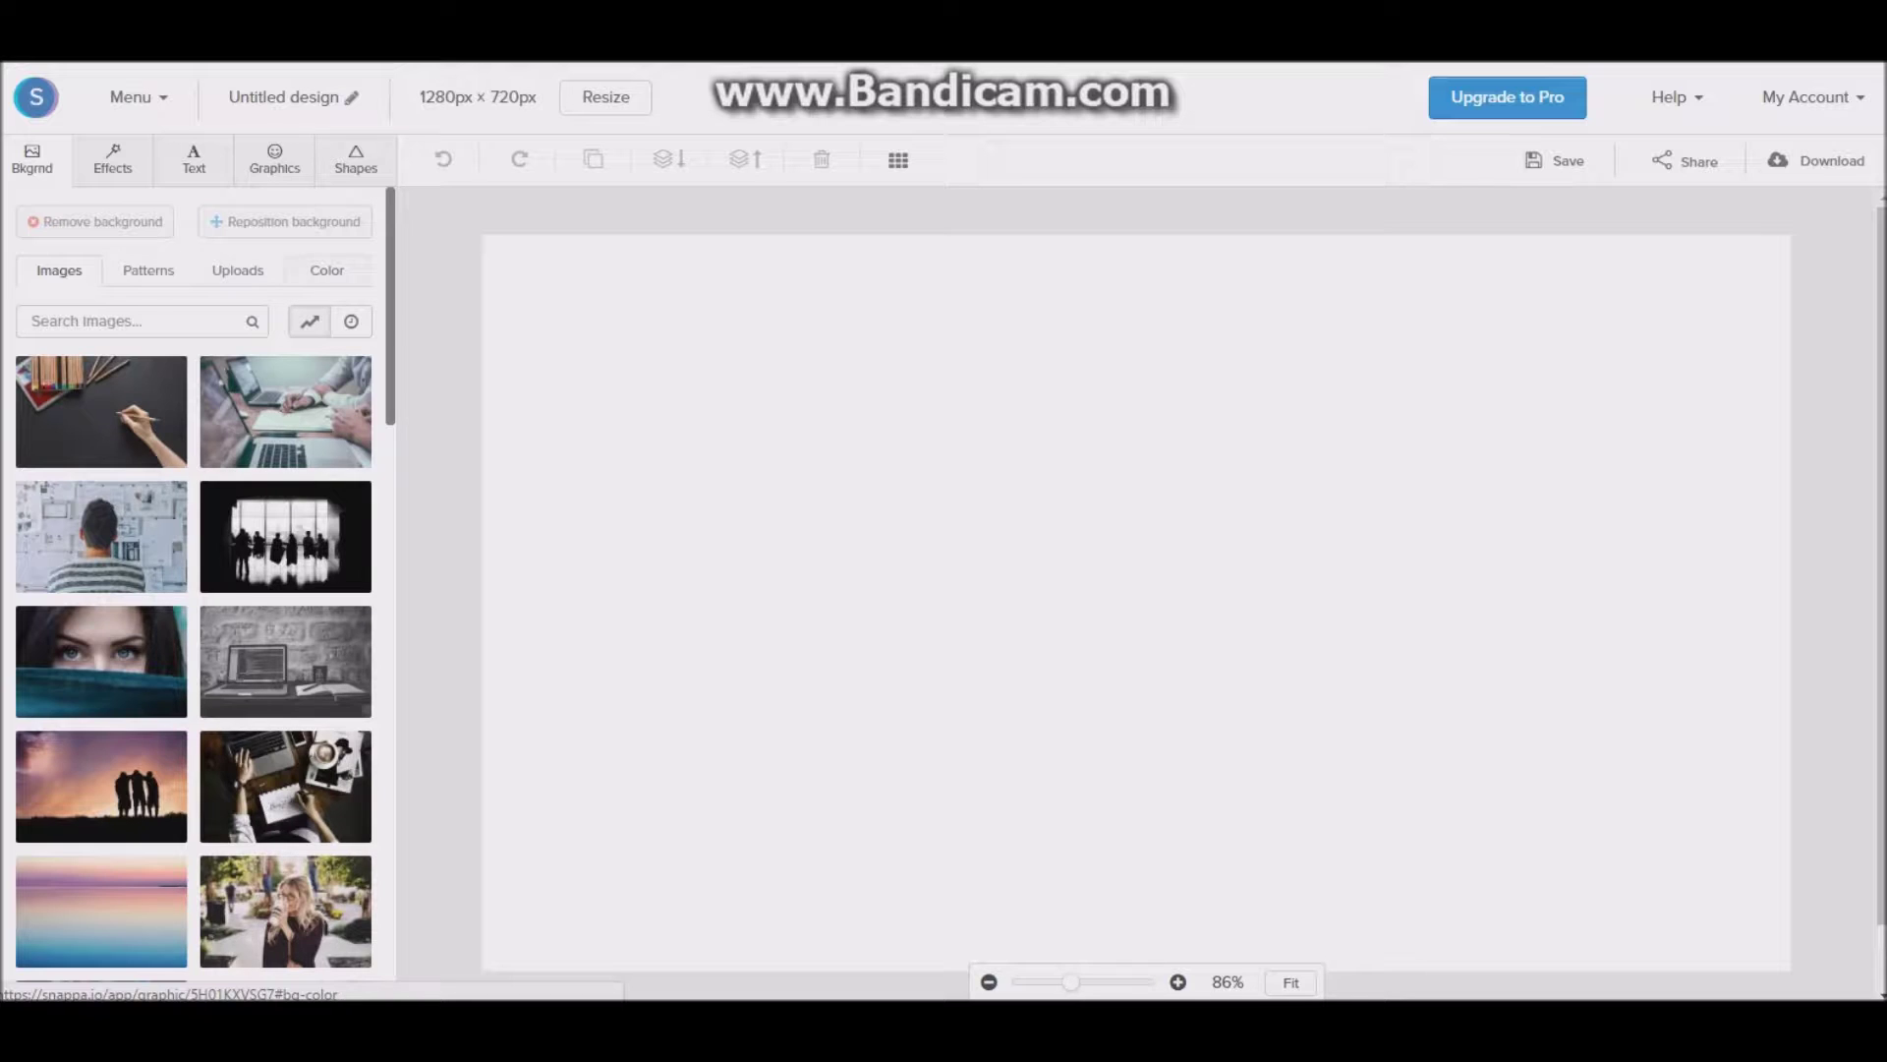
- Try the blurred pink-and-green pattern and the blurred purple, yellow and blue pattern as the thumbnail's background
{"action": "left_click", "coordinate": [147, 270]}
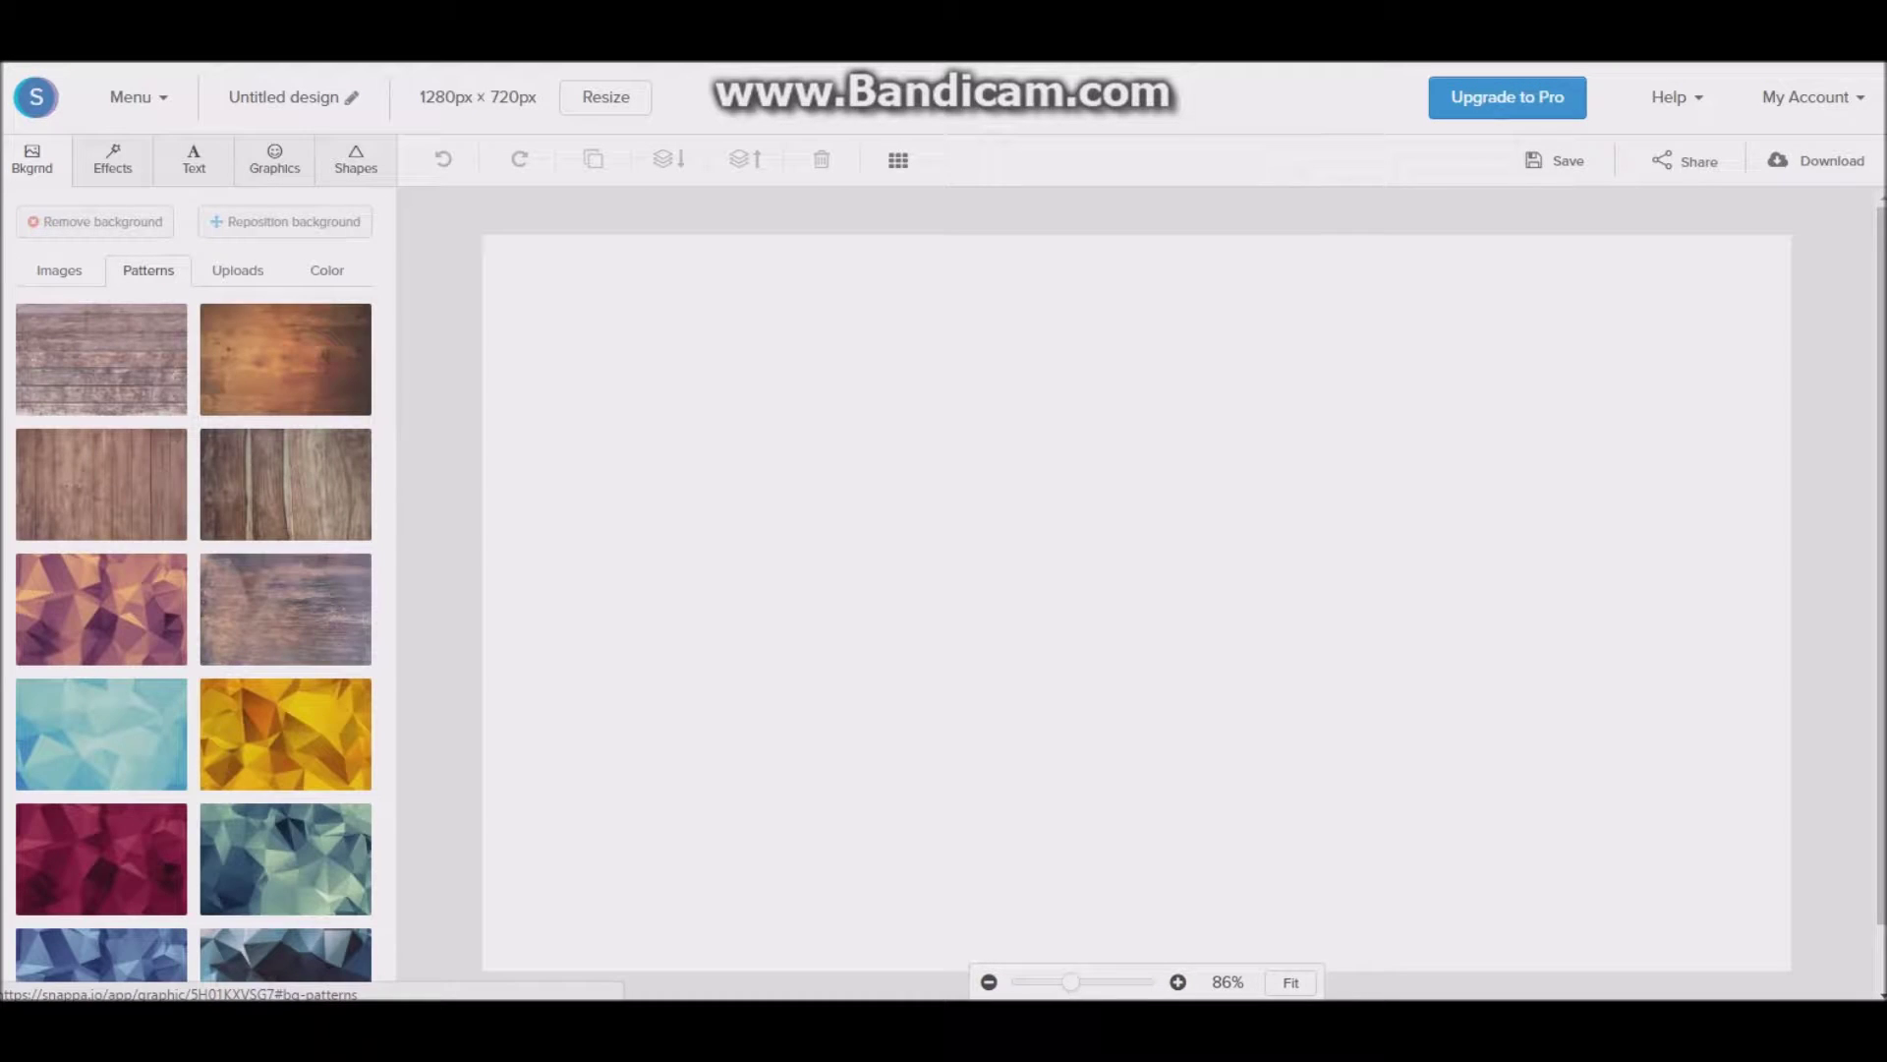
{"action": "scroll", "coordinate": [196, 639], "scroll_direction": "down", "scroll_amount": 10}
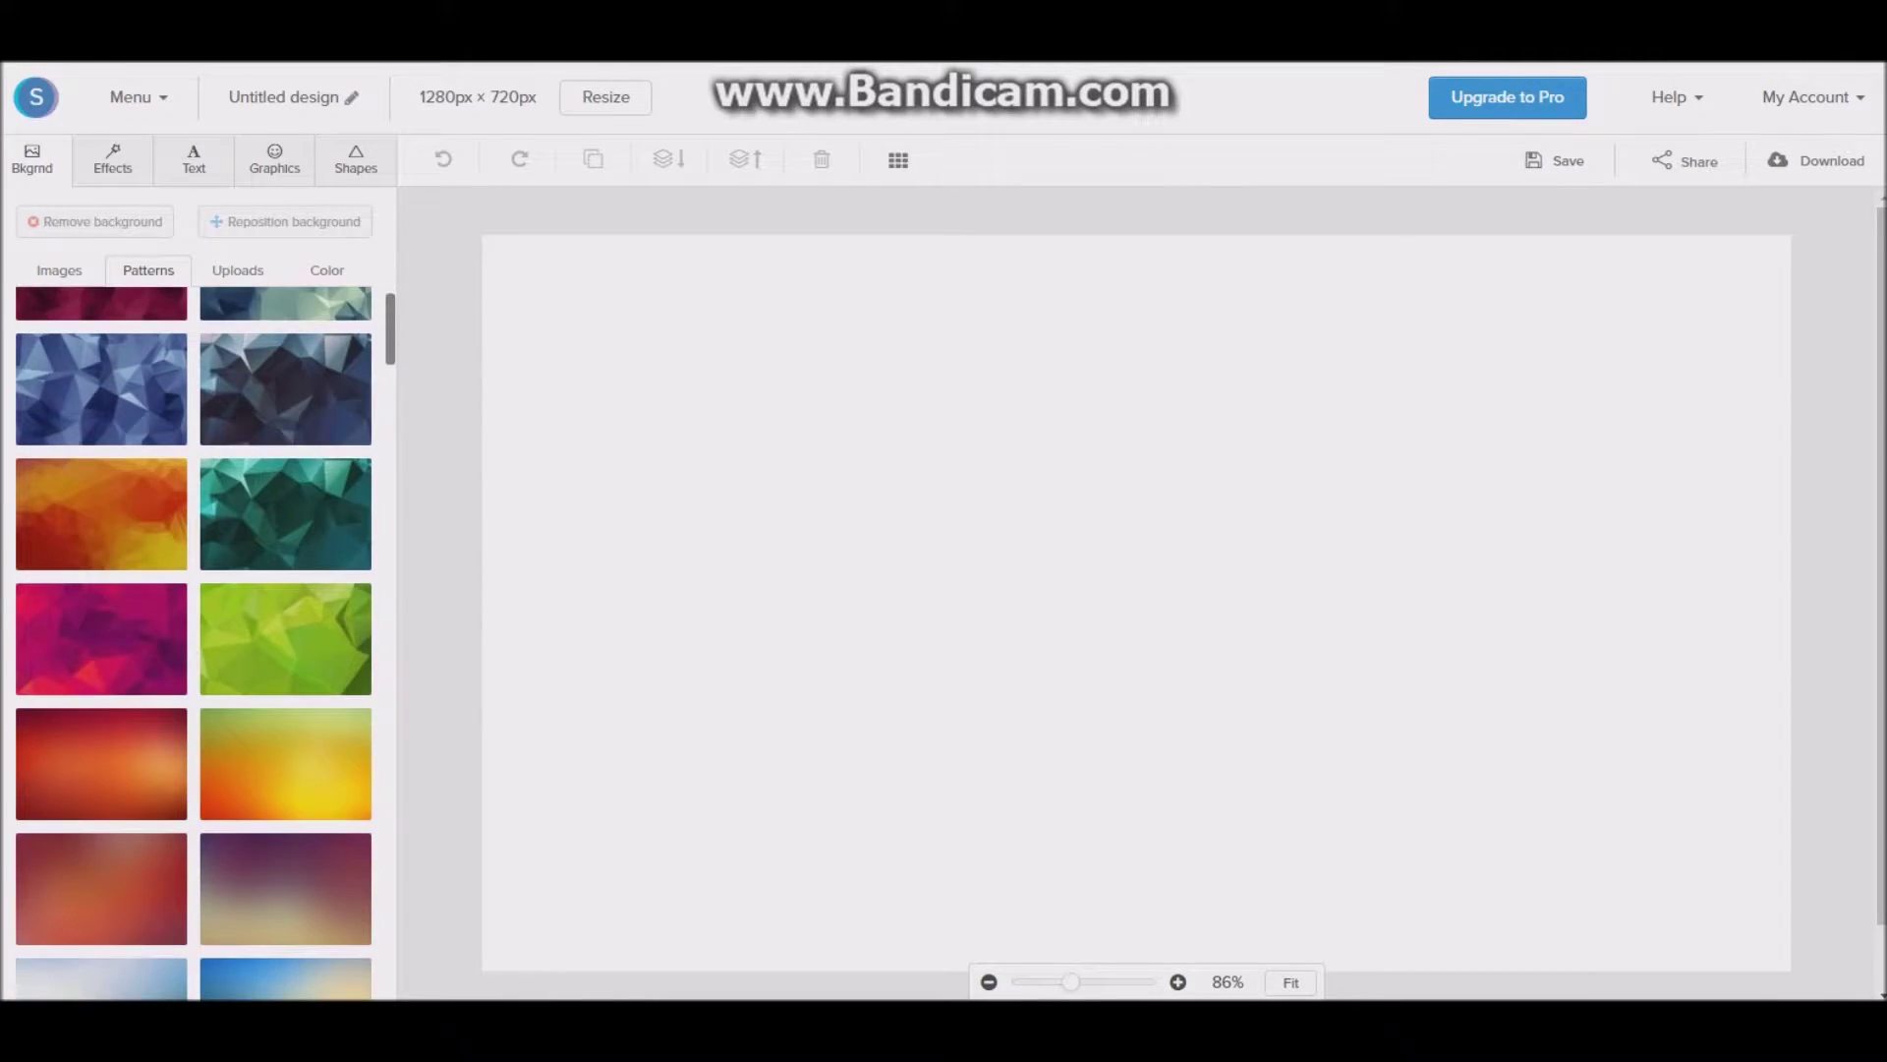
{"action": "scroll", "coordinate": [285, 675], "scroll_direction": "down", "scroll_amount": 6}
{"action": "scroll", "coordinate": [285, 674], "scroll_direction": "up", "scroll_amount": 2}
{"action": "left_click", "coordinate": [285, 675]}
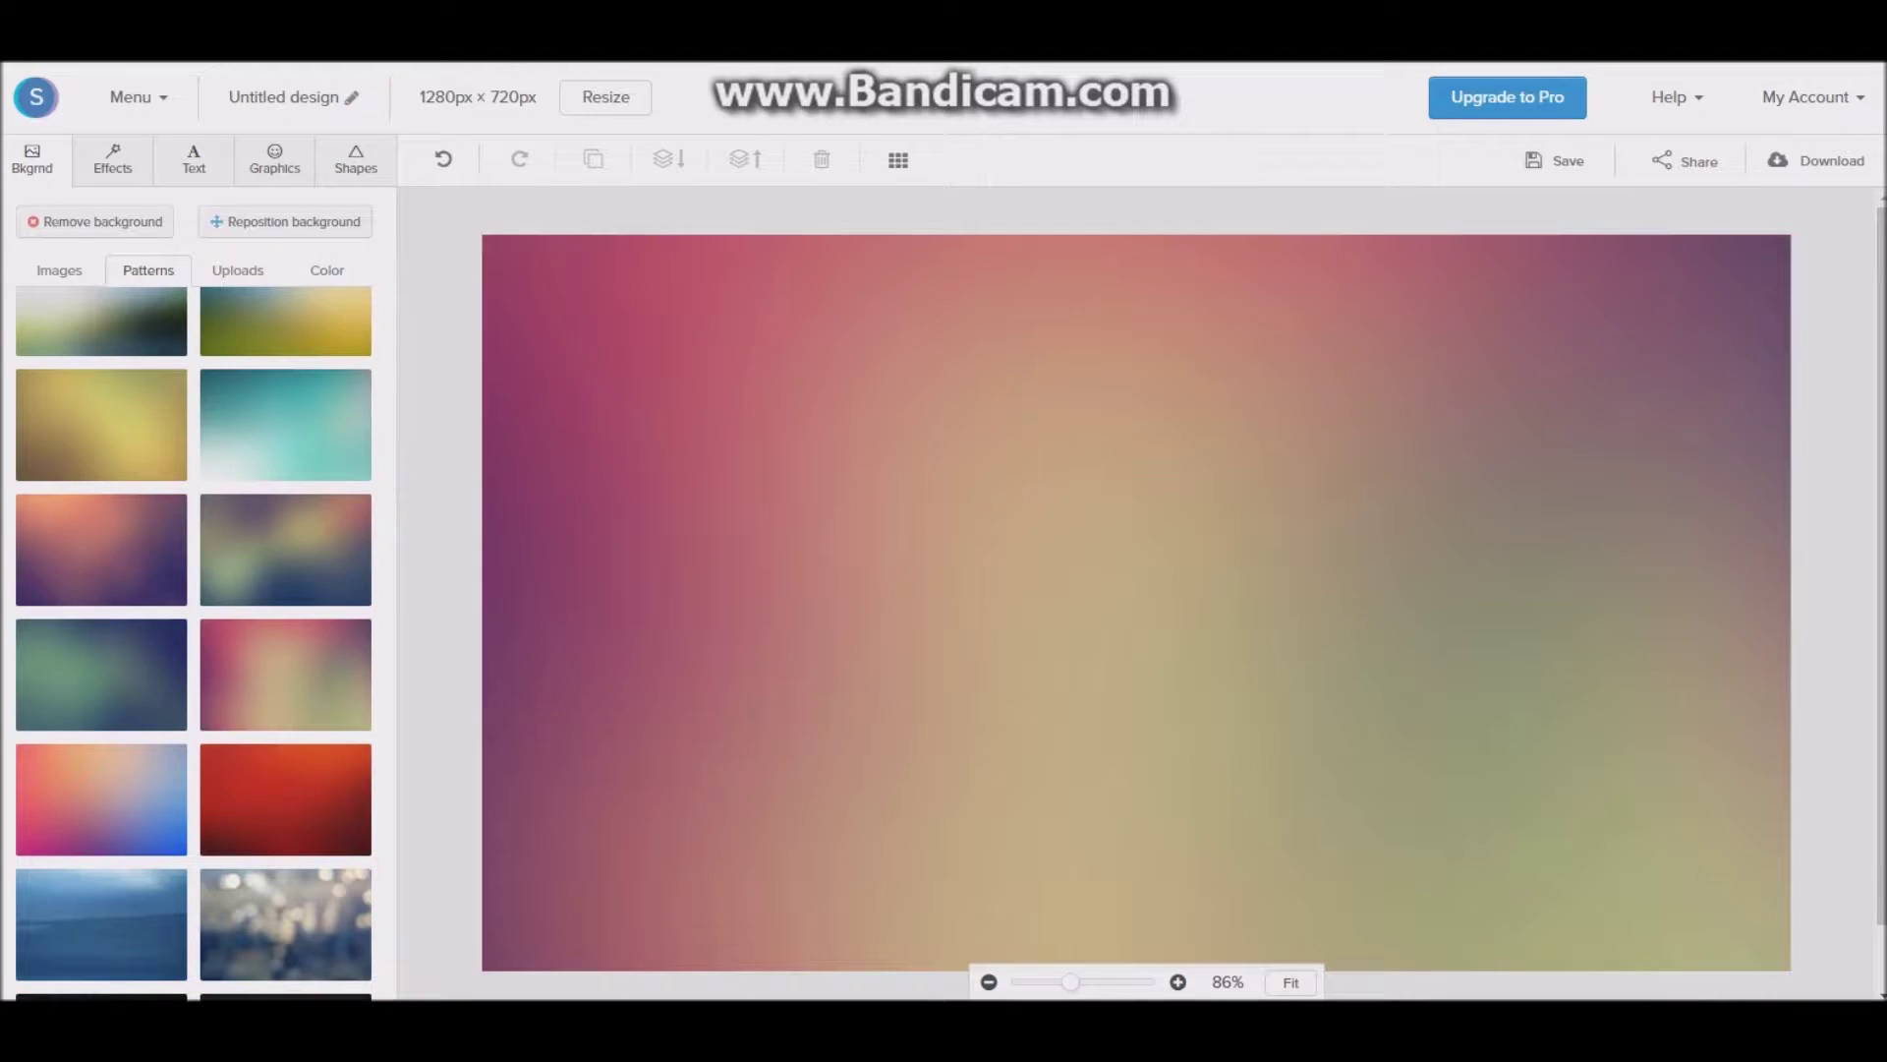
{"action": "left_click", "coordinate": [285, 549]}
- Try the dark blue polygon pattern and the teal polygon pattern as the thumbnail's background
{"action": "scroll", "coordinate": [285, 549], "scroll_direction": "up", "scroll_amount": 5}
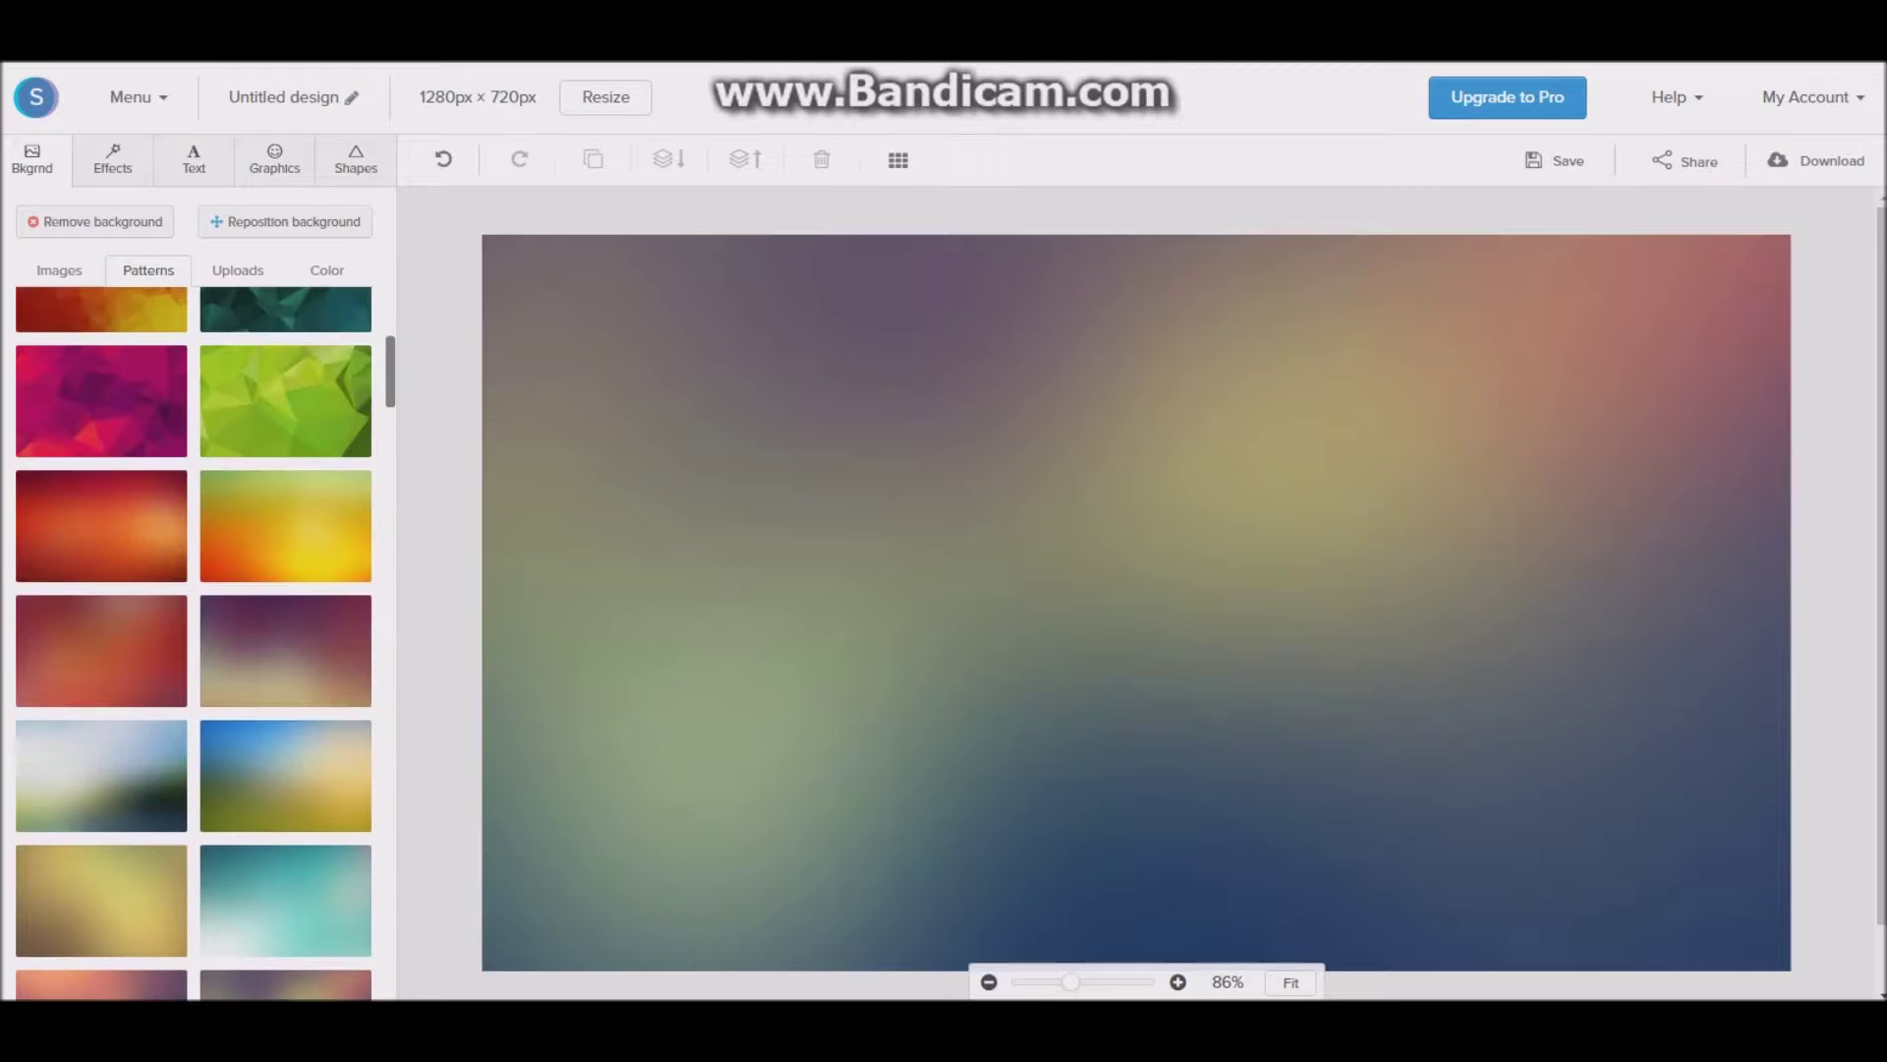
{"action": "scroll", "coordinate": [196, 639], "scroll_direction": "up", "scroll_amount": 4}
{"action": "left_click", "coordinate": [285, 507]}
{"action": "left_click", "coordinate": [286, 632]}
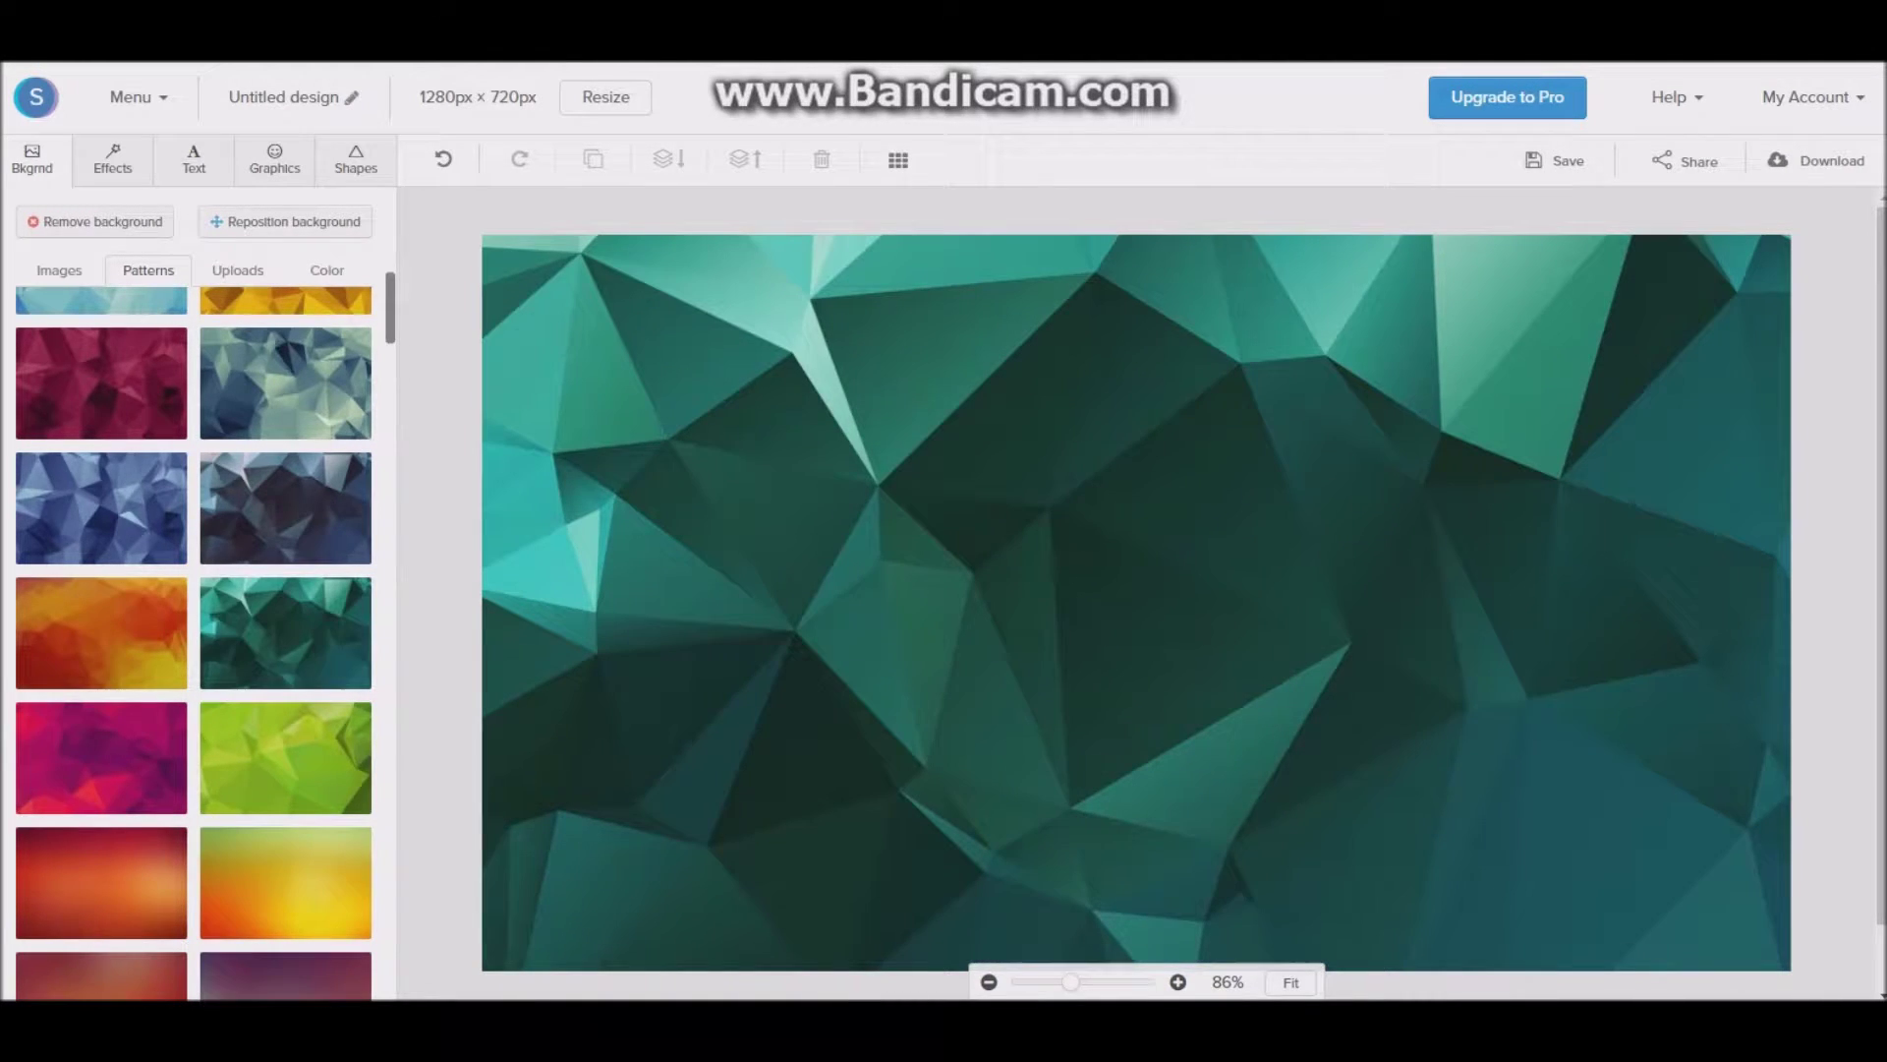
- Set the blurred pattern with purple, yellow, green and dark blue tones as the thumbnail's background
{"action": "scroll", "coordinate": [197, 639], "scroll_direction": "down", "scroll_amount": 10}
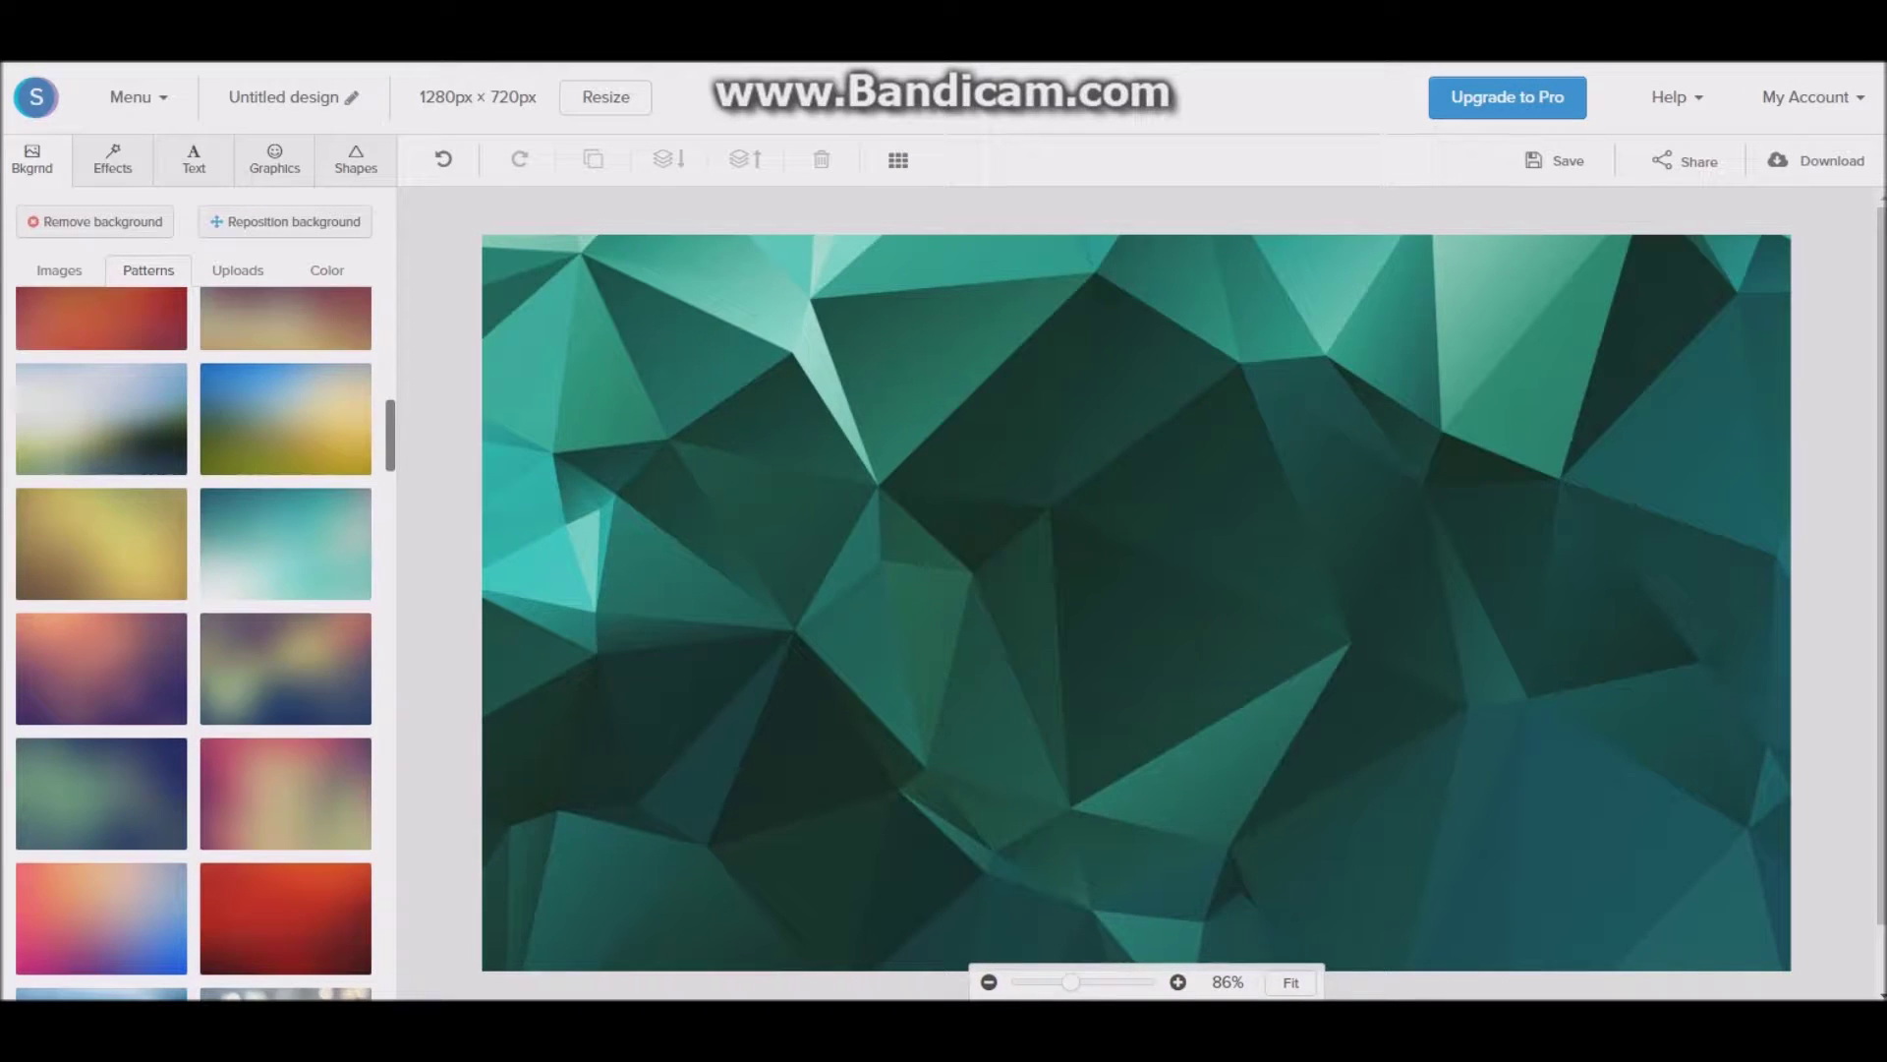
{"action": "left_click", "coordinate": [285, 668]}
{"action": "scroll", "coordinate": [285, 668], "scroll_direction": "down", "scroll_amount": 3}
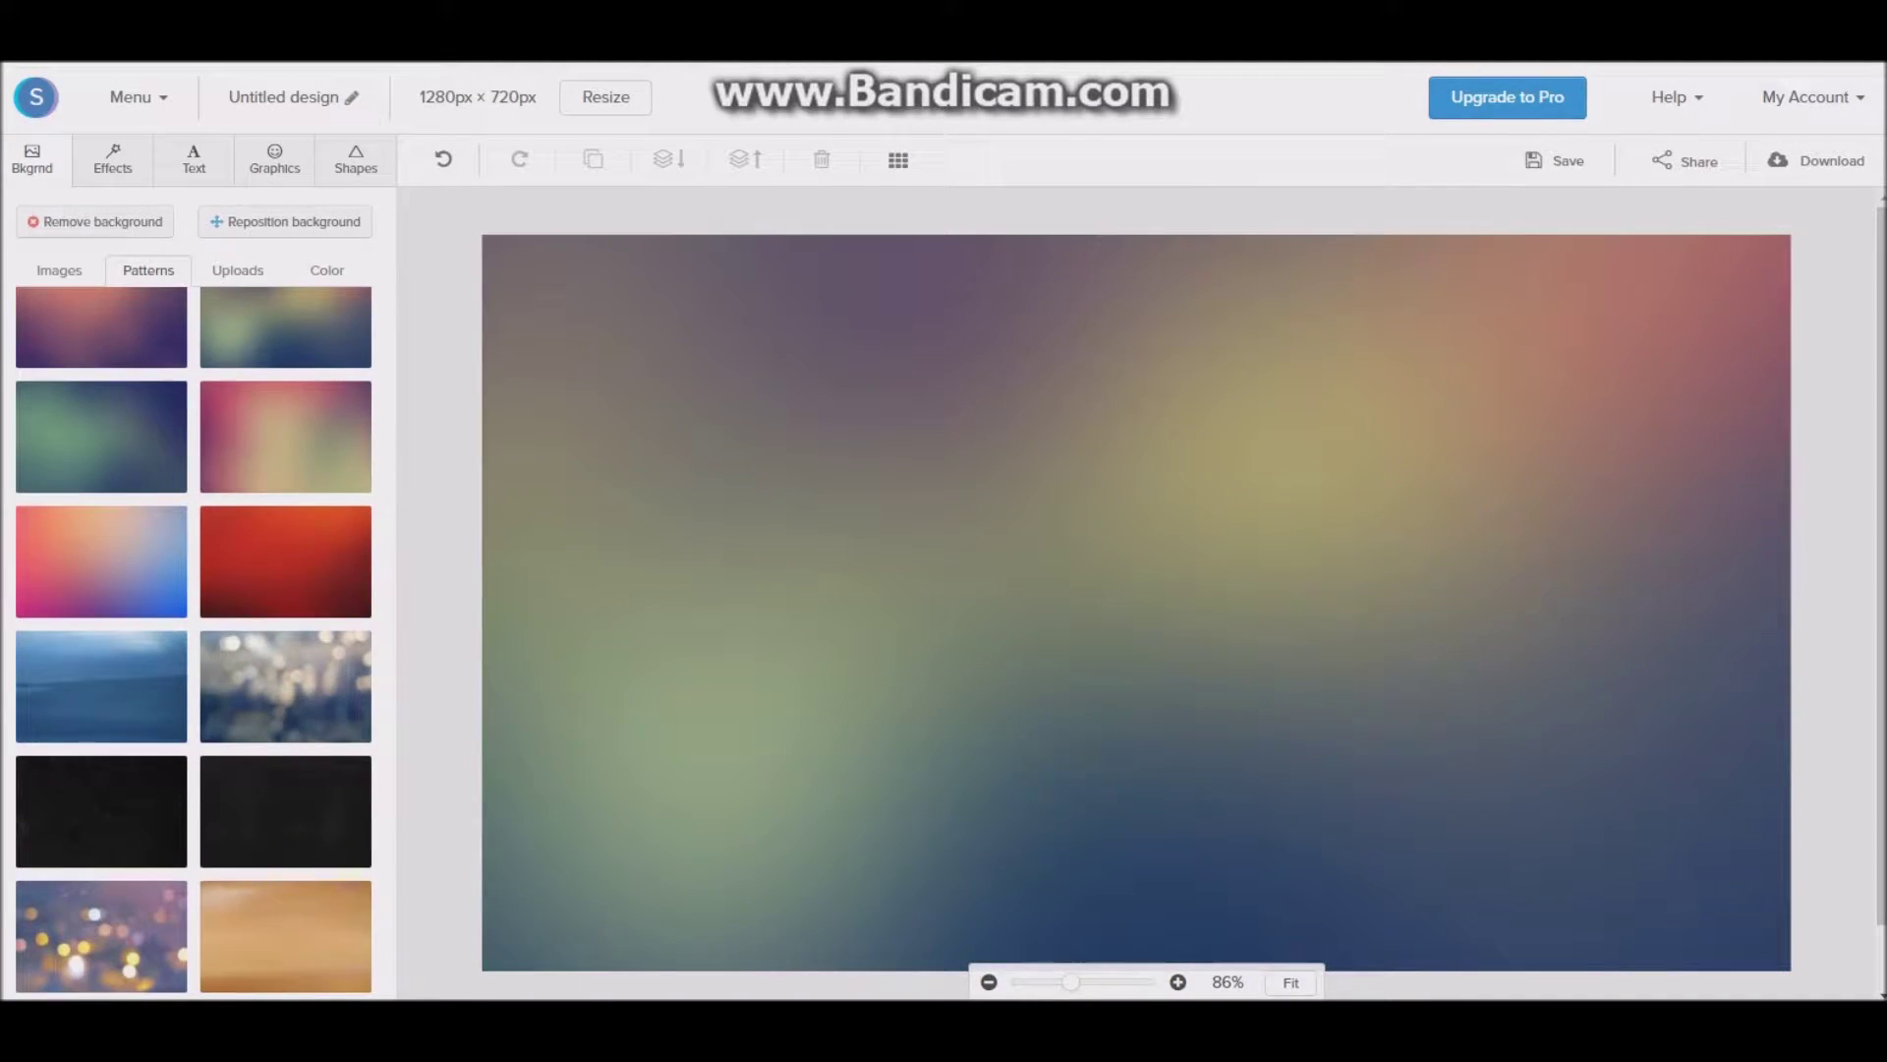
- Look at the options for uploading a custom background image and for choosing a plain background color
{"action": "scroll", "coordinate": [1136, 580], "scroll_direction": "down", "scroll_amount": 1}
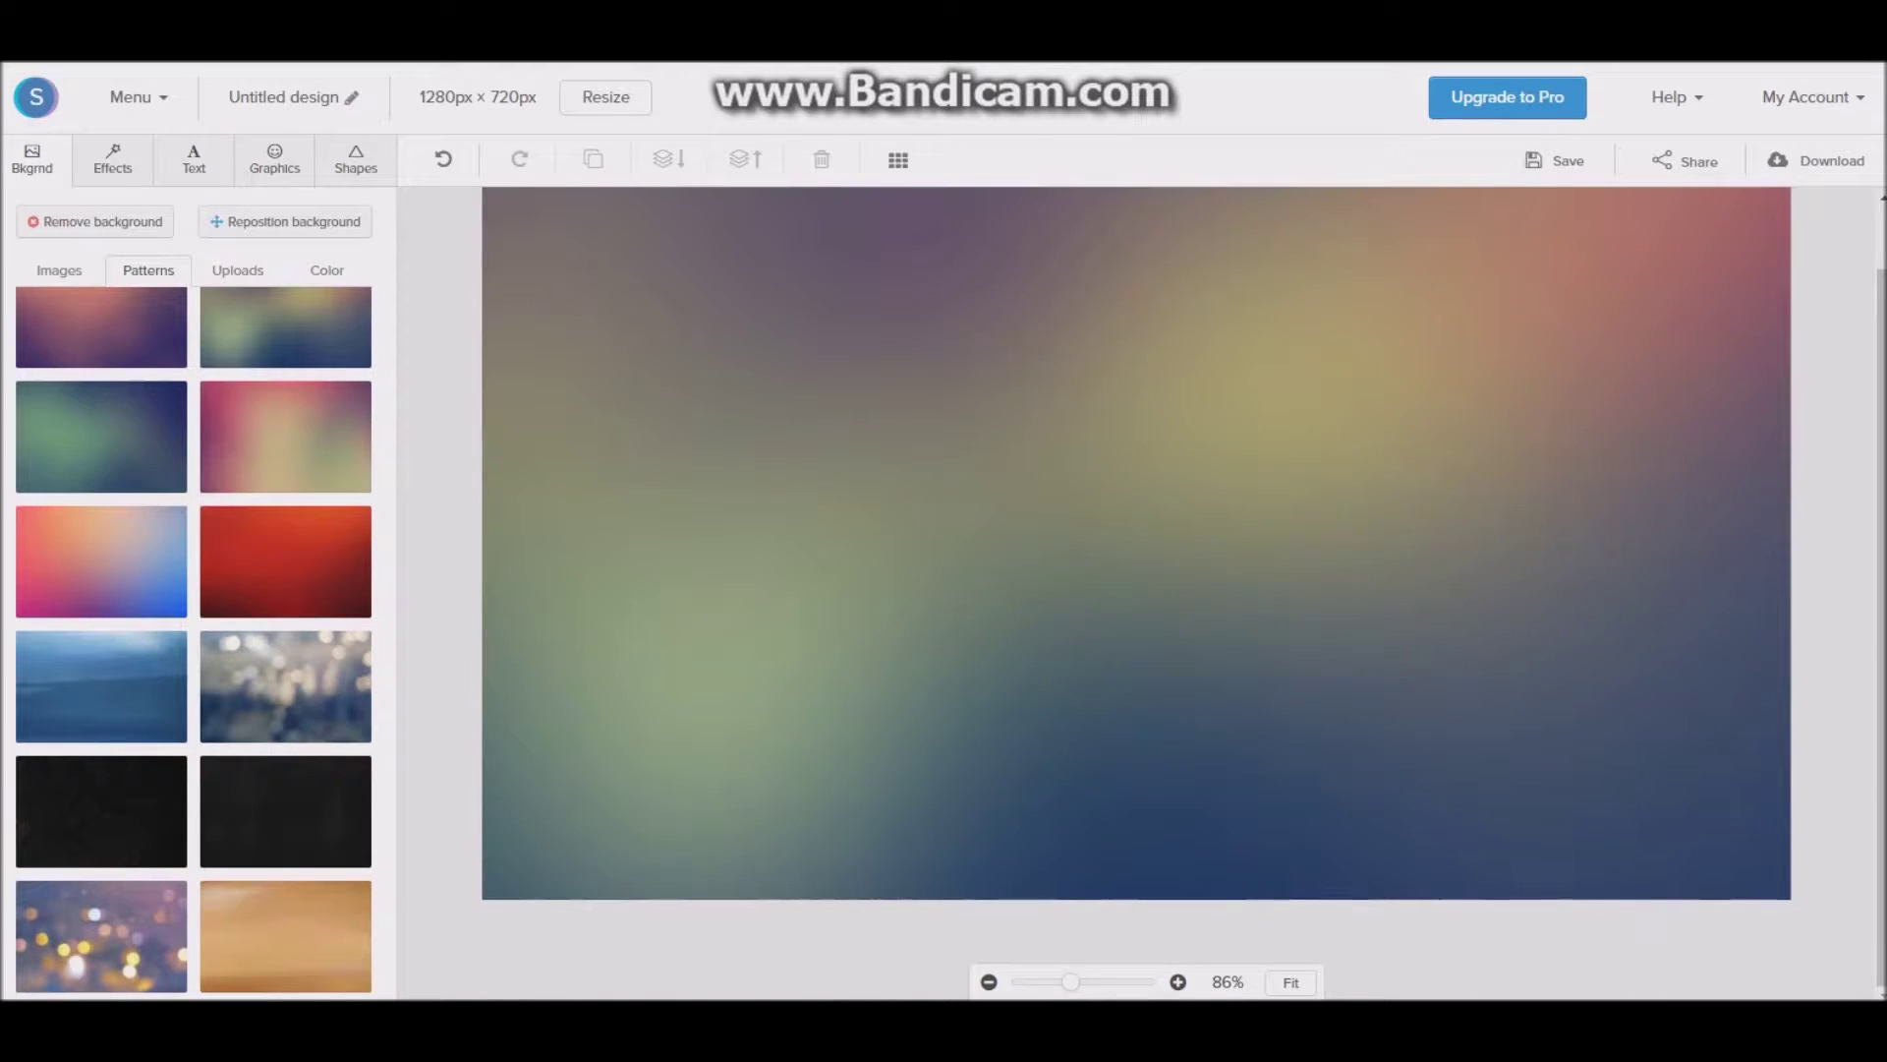
{"action": "left_click", "coordinate": [238, 270]}
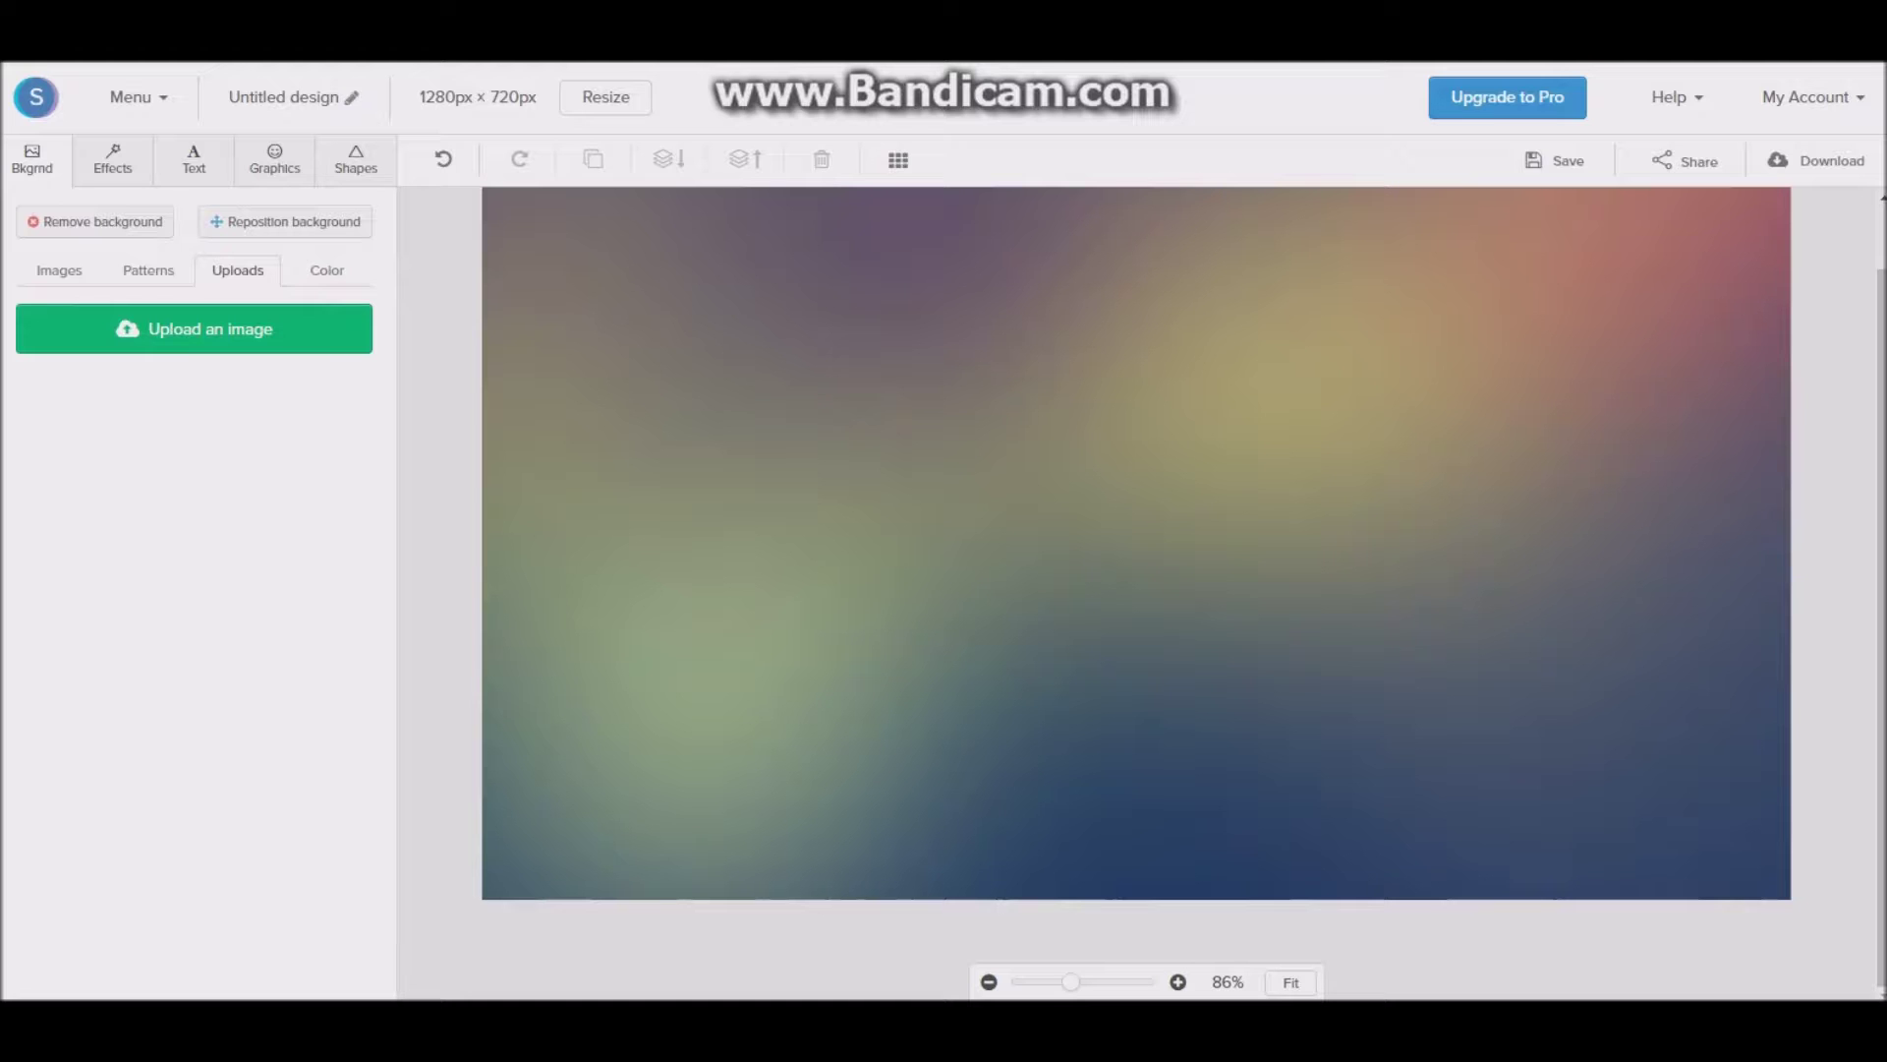
{"action": "left_click", "coordinate": [326, 269]}
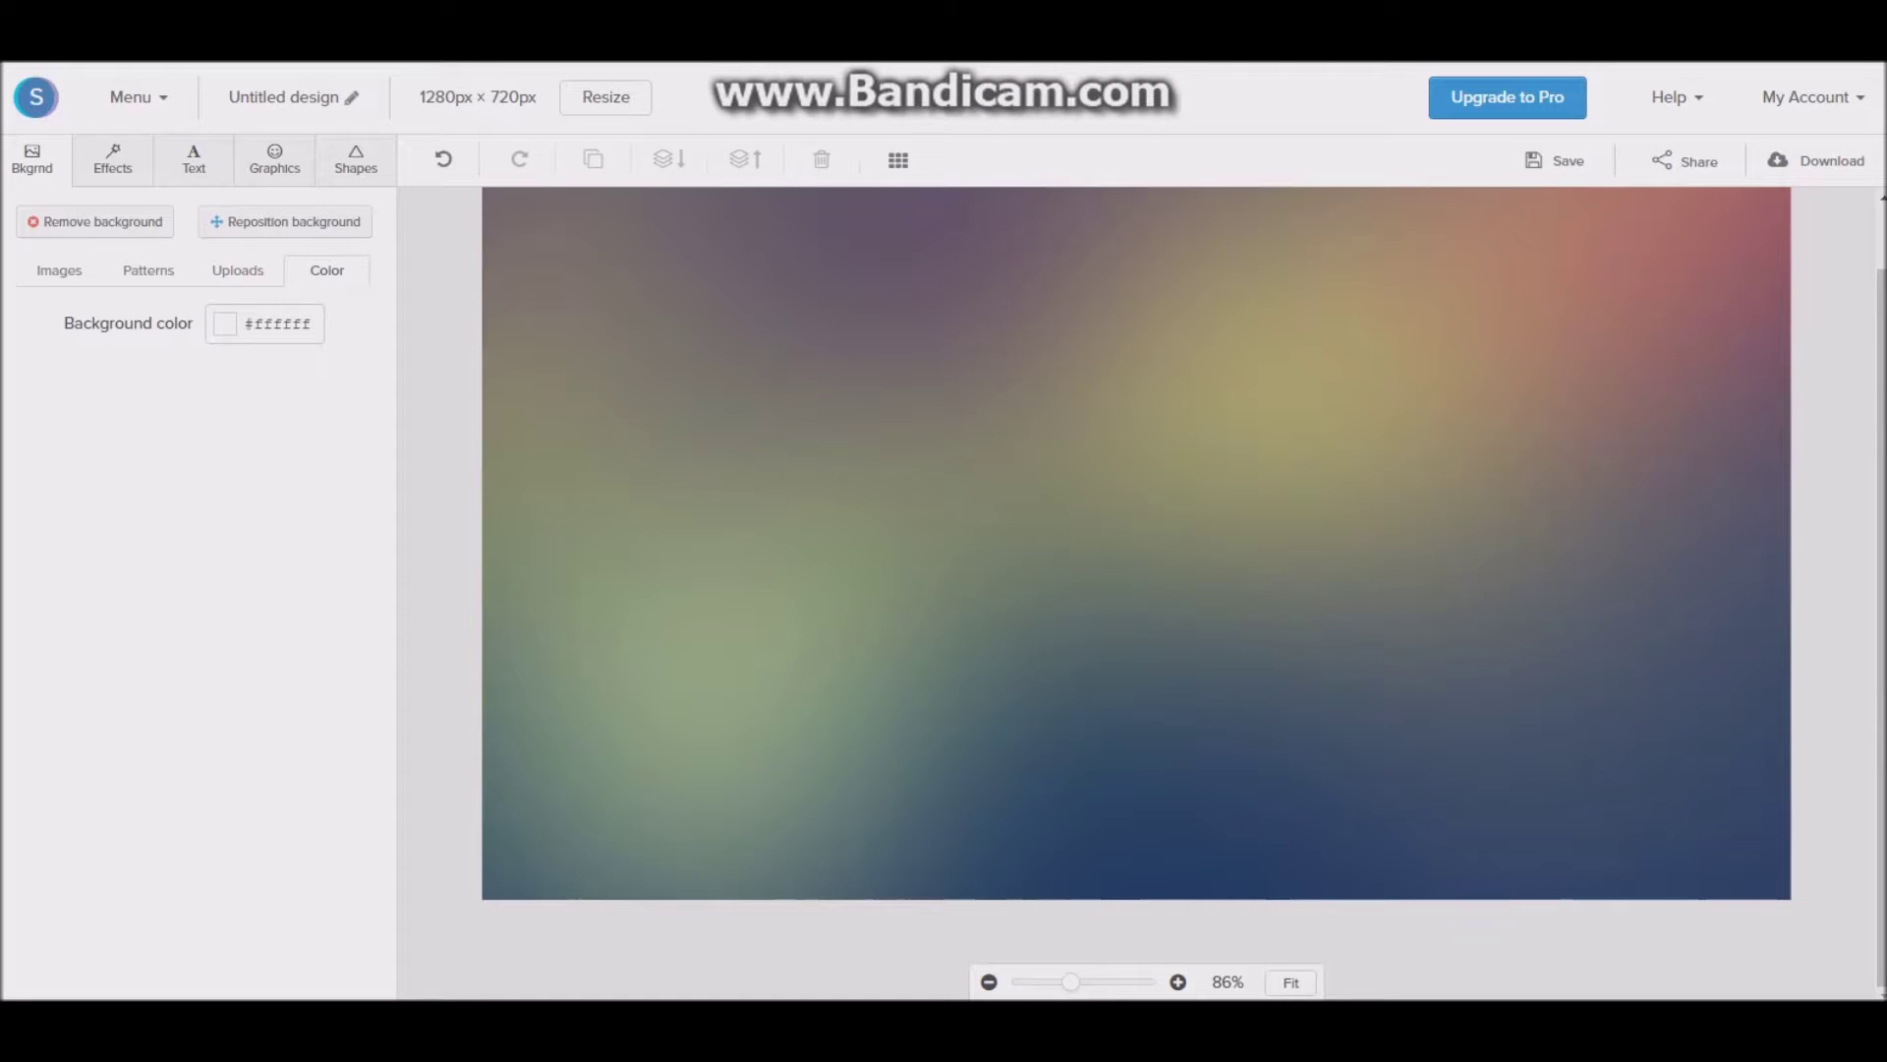
- Try the background's color overlay at 100 and return it to 0
{"action": "left_click", "coordinate": [112, 161]}
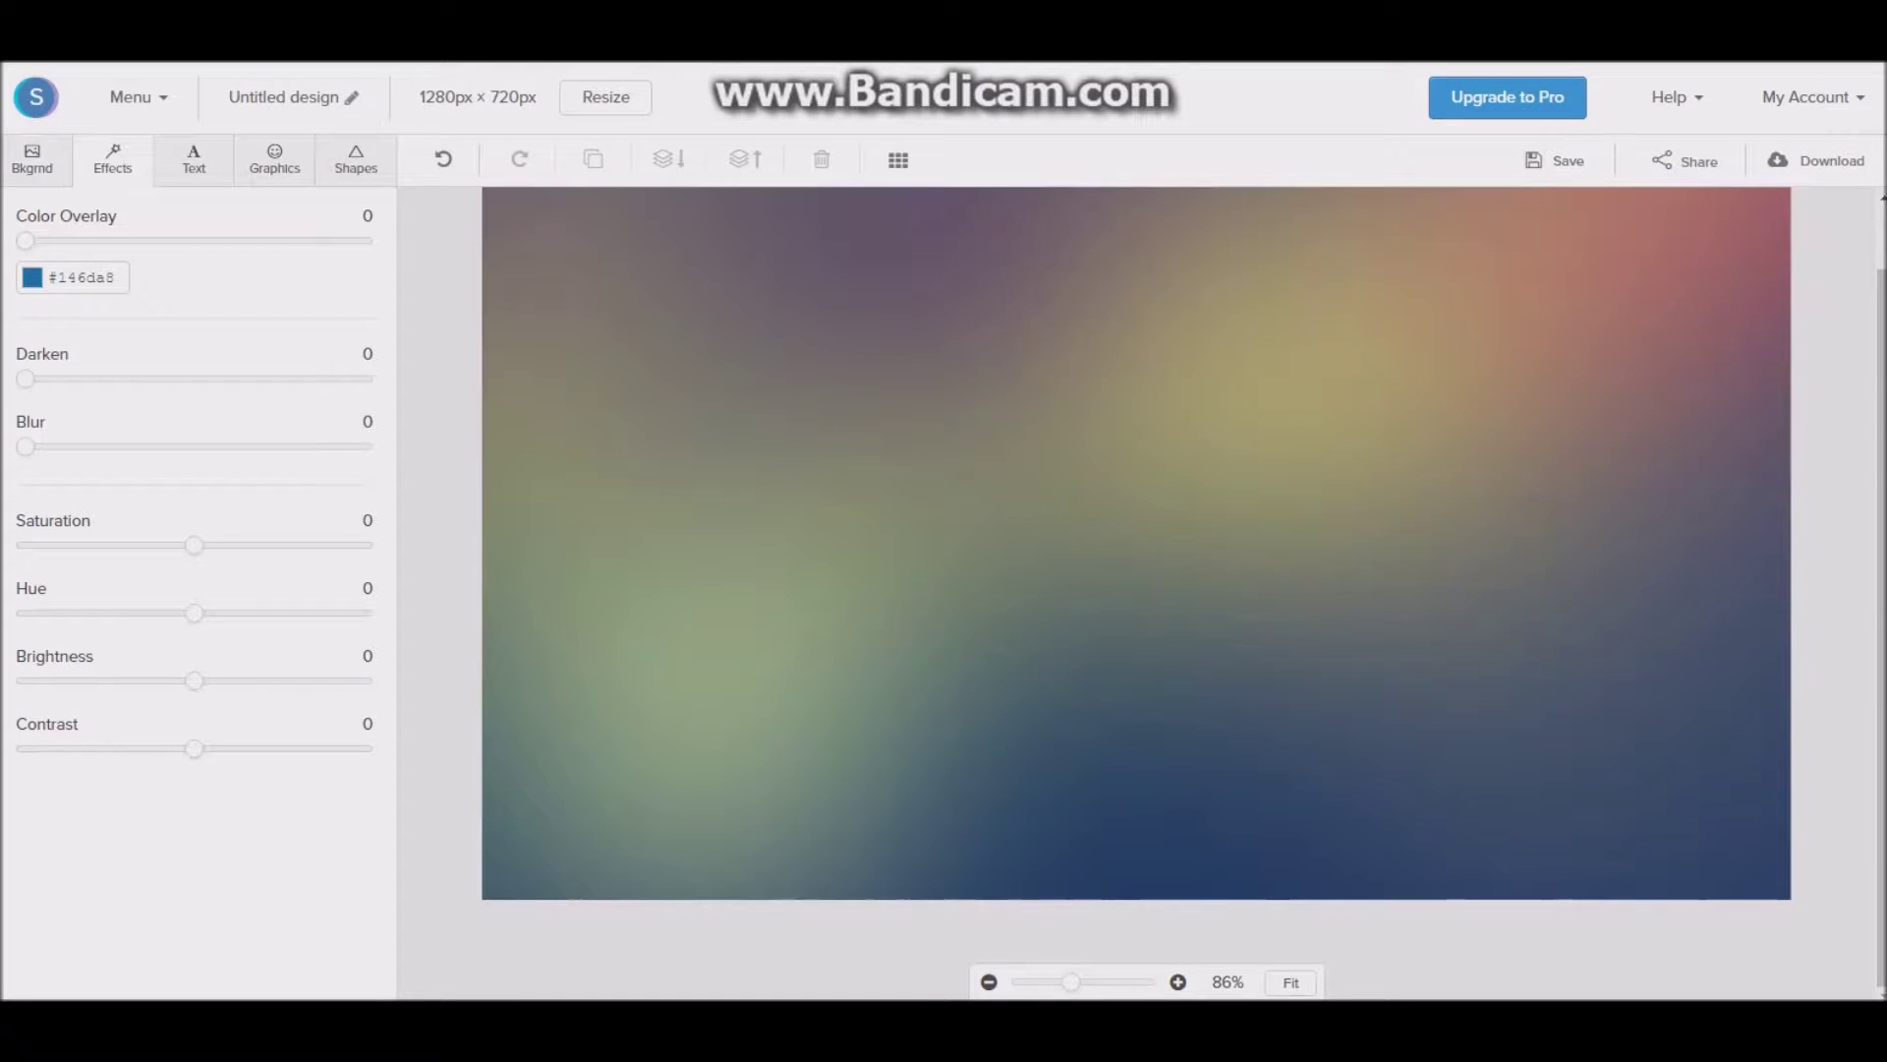
{"action": "left_click_drag", "start_coordinate": [26, 241], "coordinate": [363, 241]}
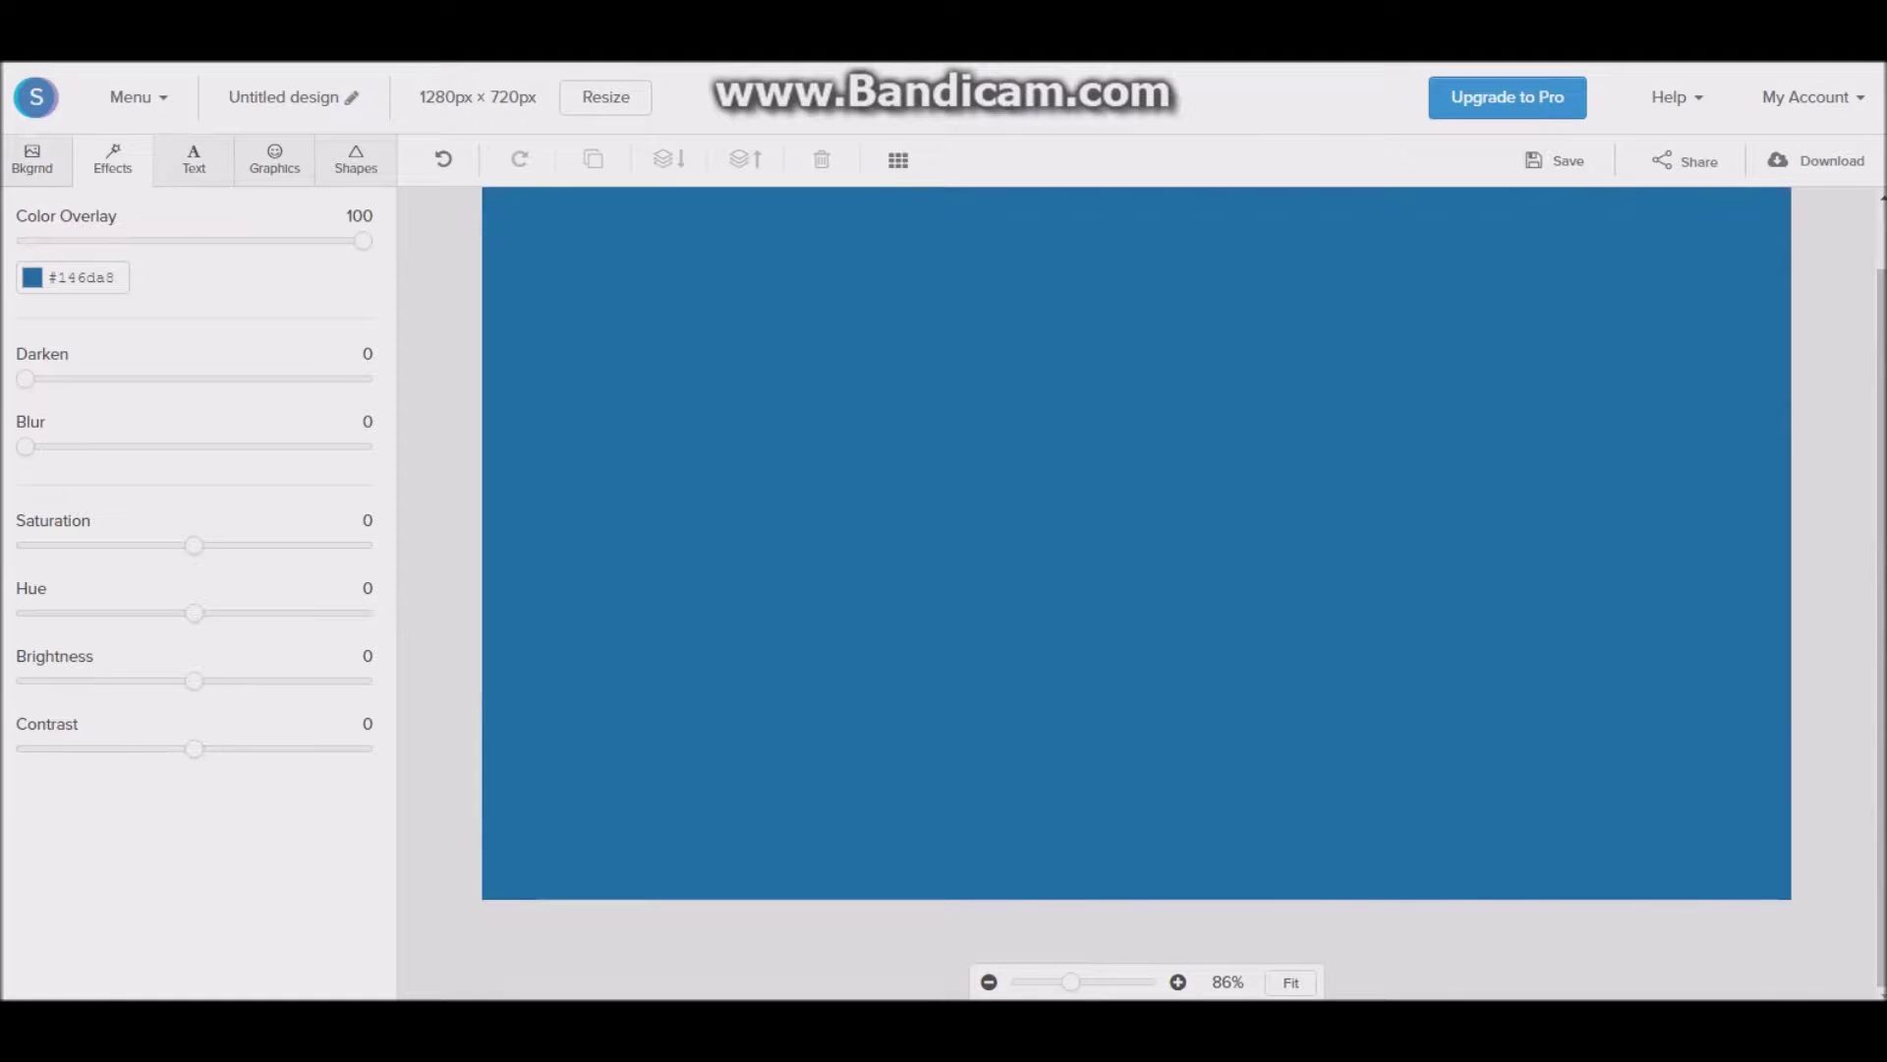
{"action": "left_click_drag", "start_coordinate": [362, 241], "coordinate": [25, 241]}
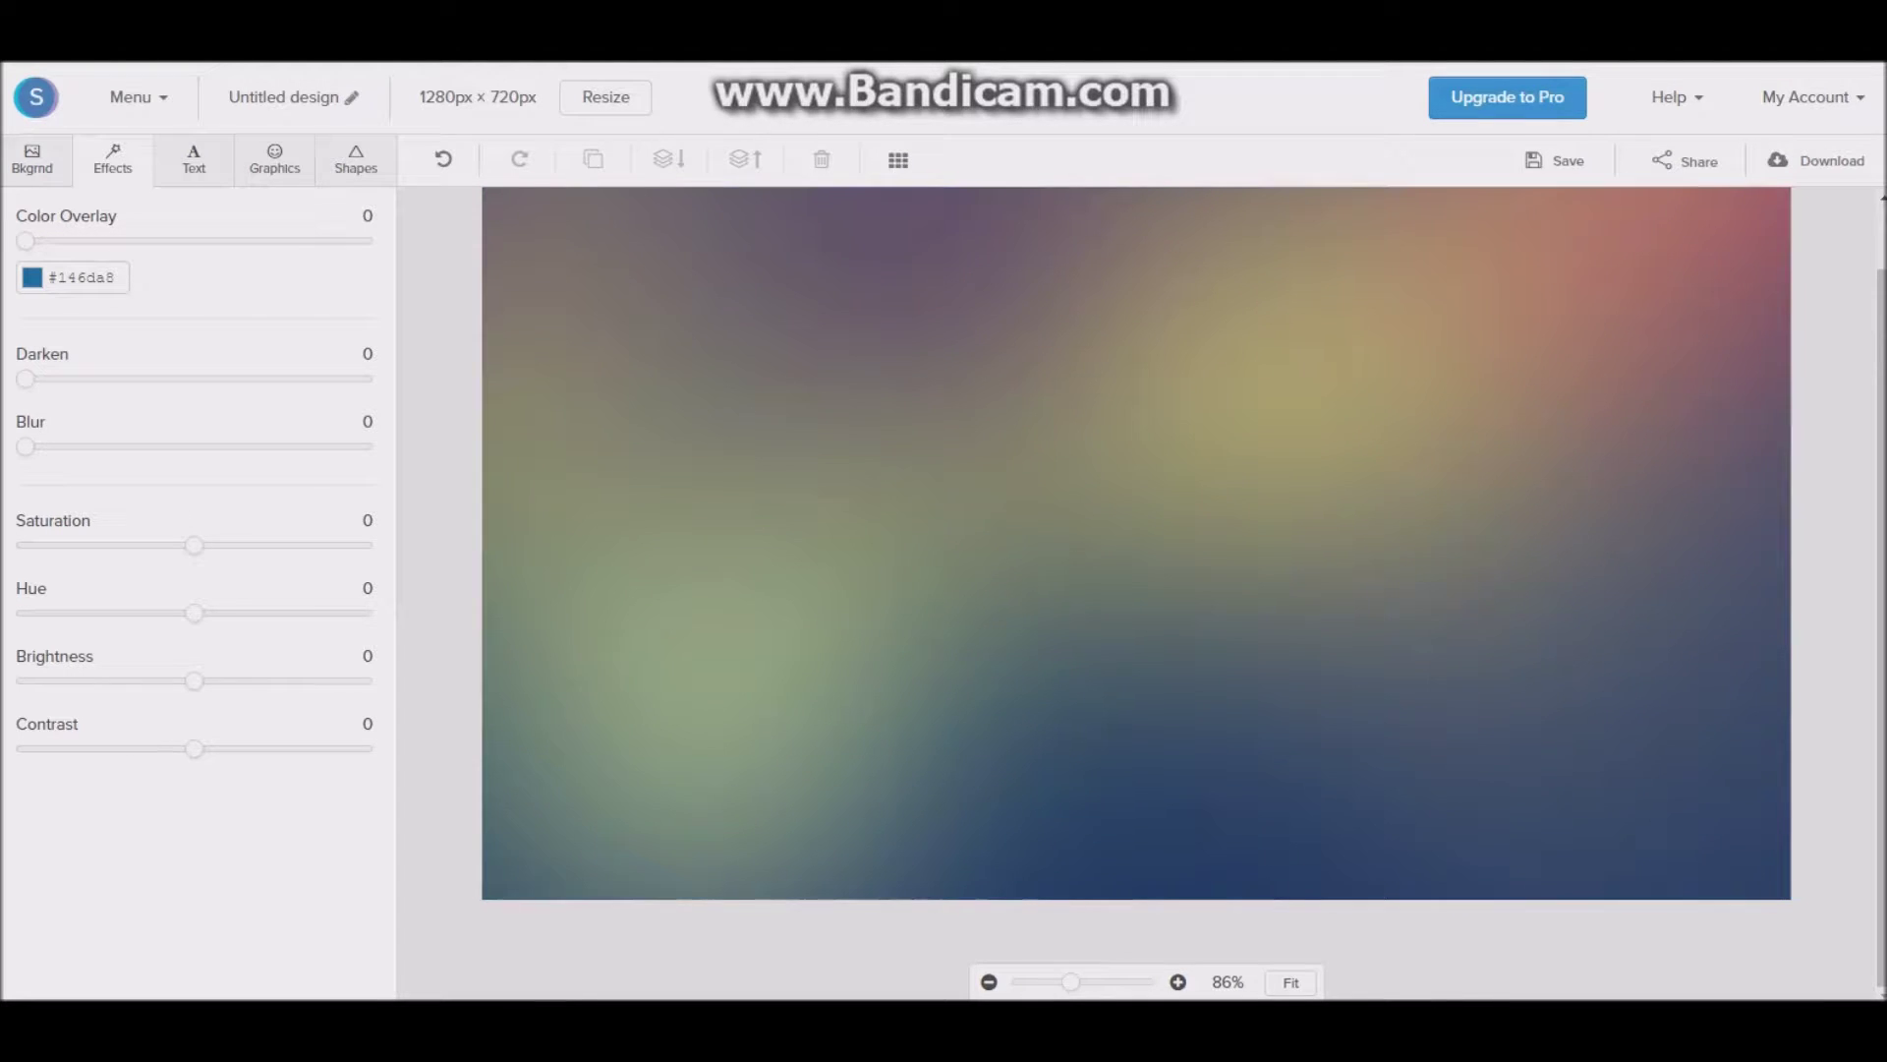
- Try a black #000000 color overlay at 37 on the background and return the overlay to 0
{"action": "left_click", "coordinate": [73, 277]}
{"action": "mouse_move", "coordinate": [177, 358]}
{"action": "left_mouse_down"}
{"action": "mouse_move", "coordinate": [84, 387]}
{"action": "mouse_move", "coordinate": [19, 476]}
{"action": "left_mouse_up"}
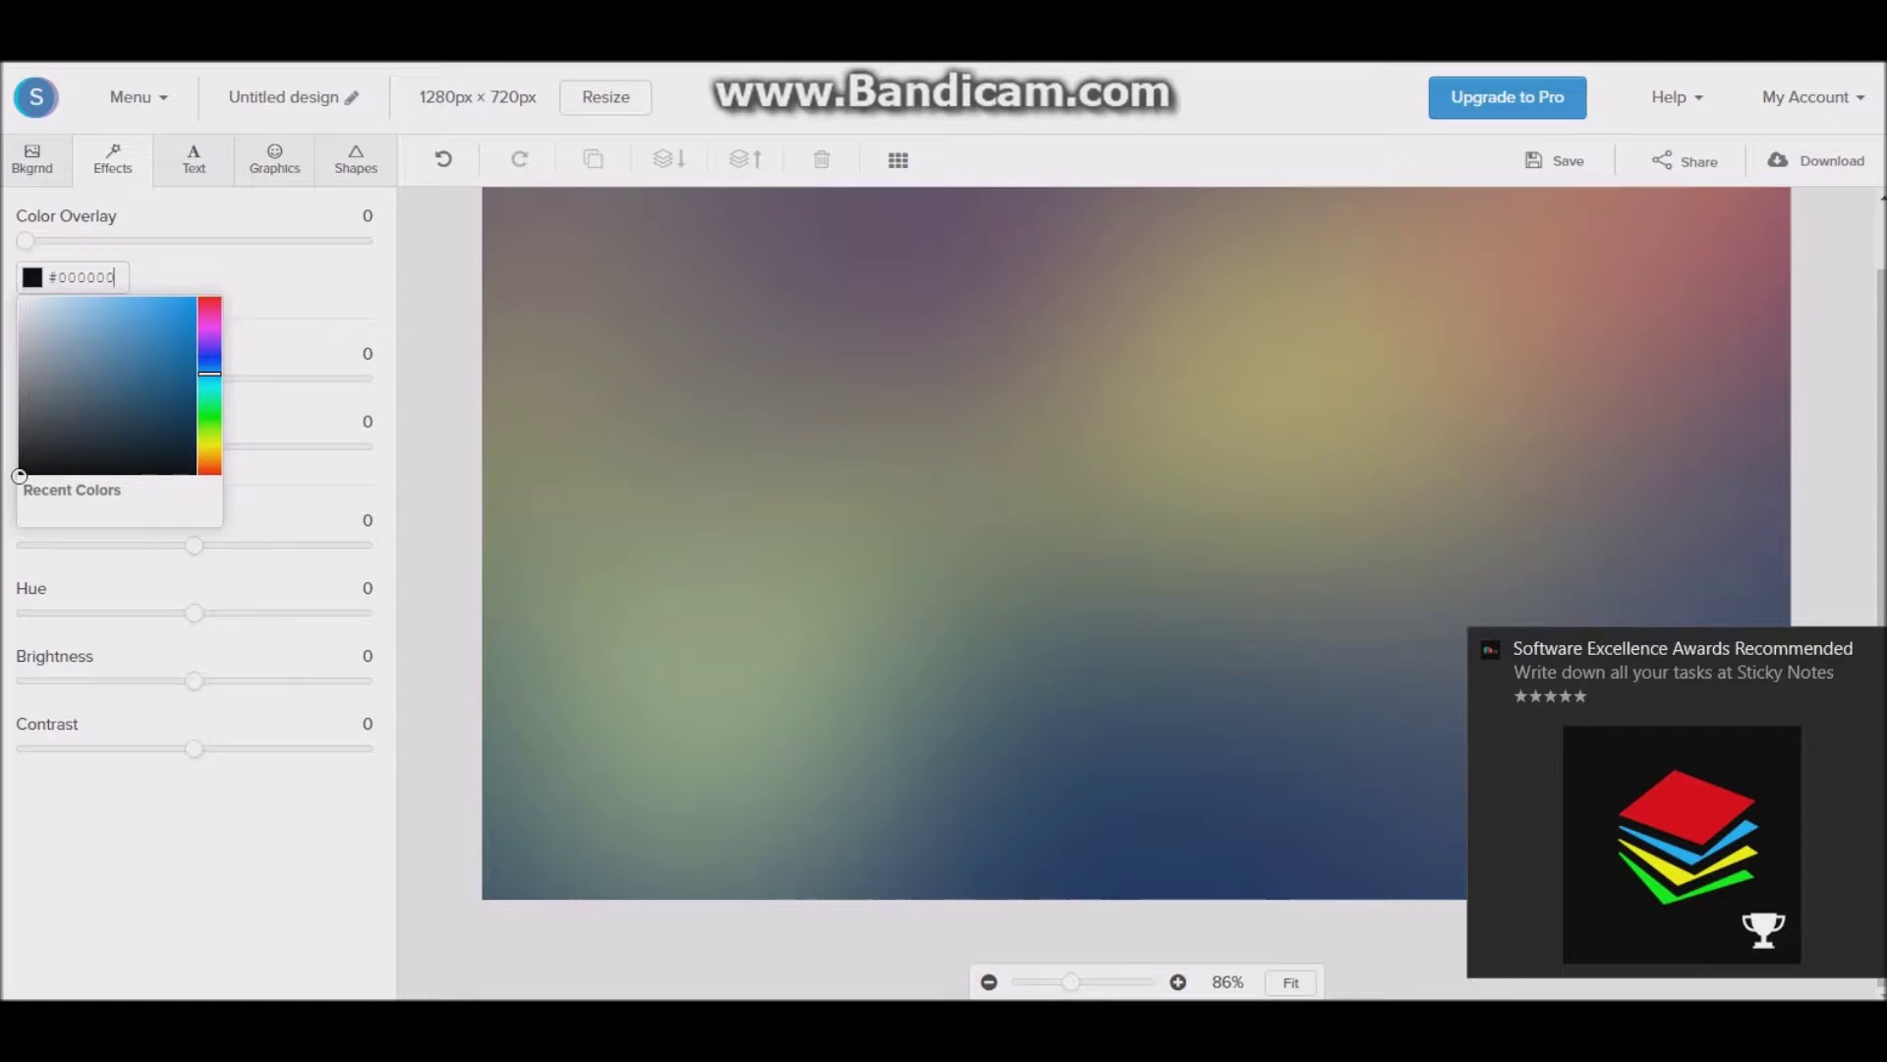
{"action": "key", "text": "Escape"}
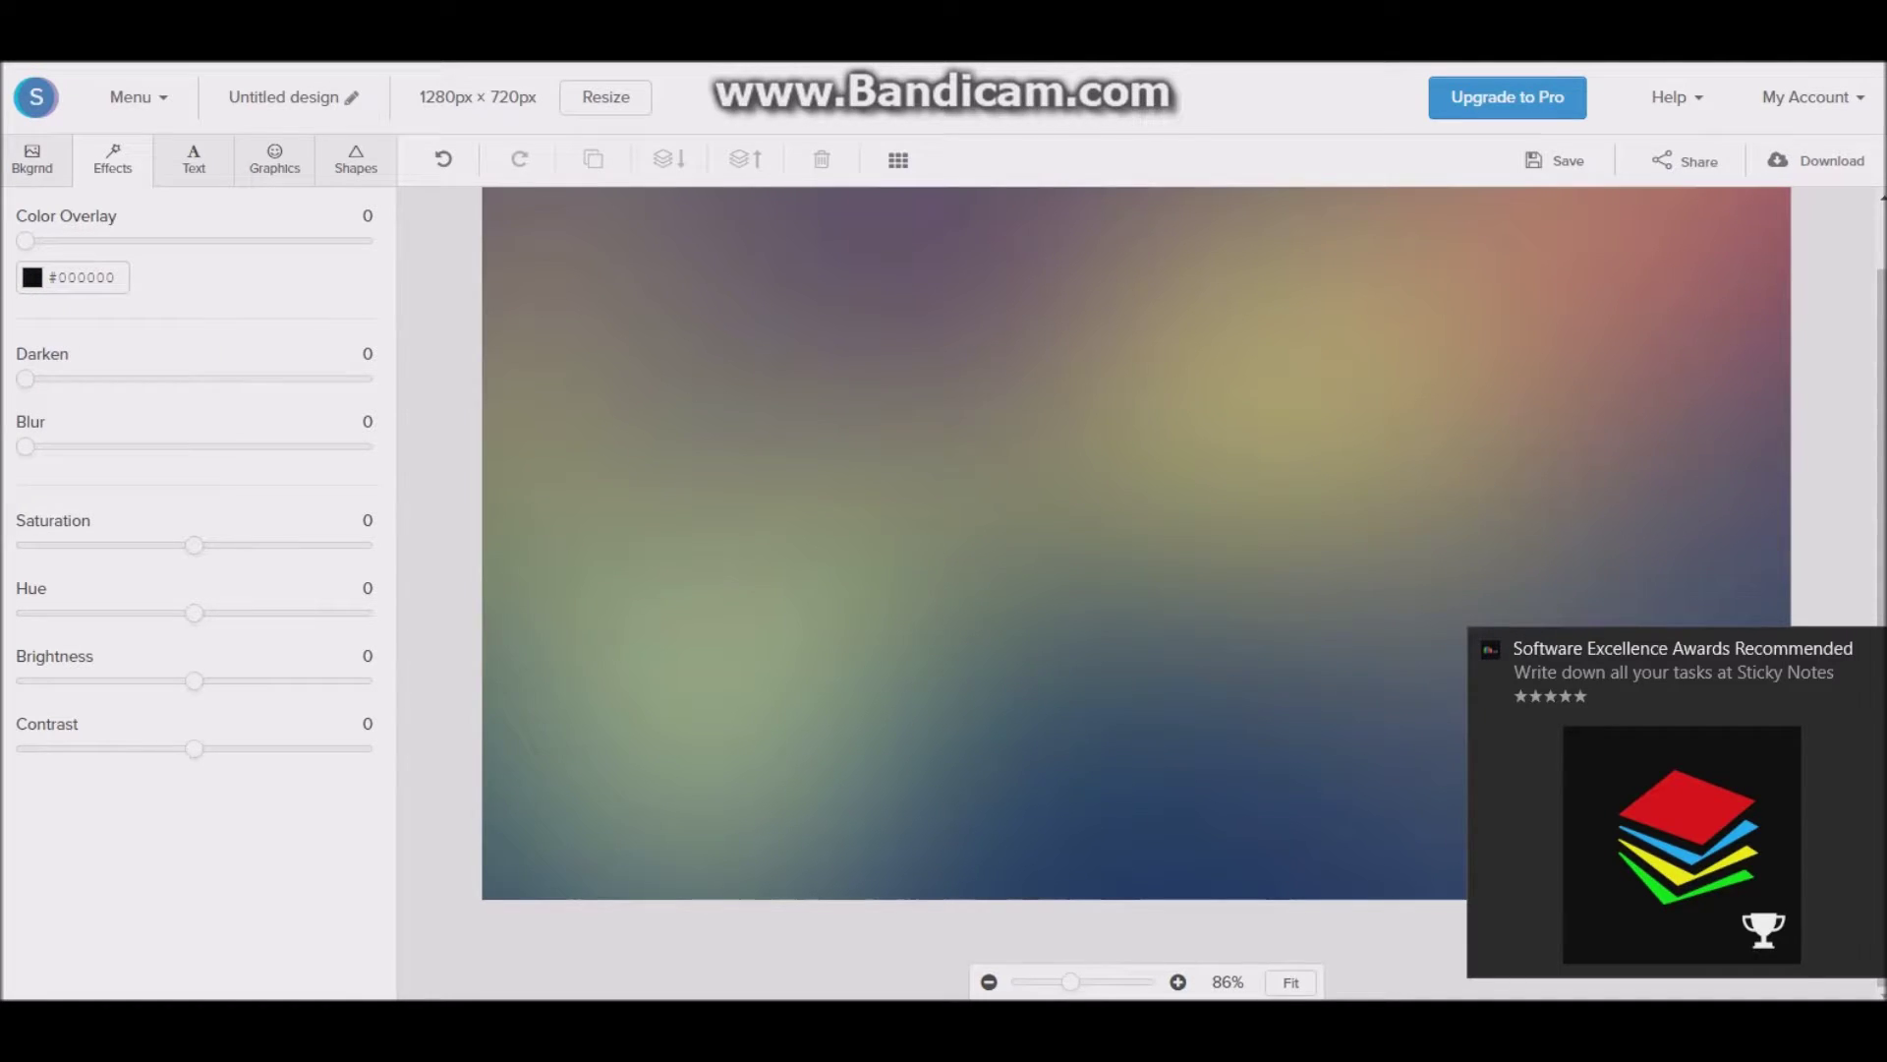
{"action": "left_click_drag", "start_coordinate": [26, 241], "coordinate": [116, 241]}
{"action": "left_click_drag", "start_coordinate": [161, 240], "coordinate": [149, 241]}
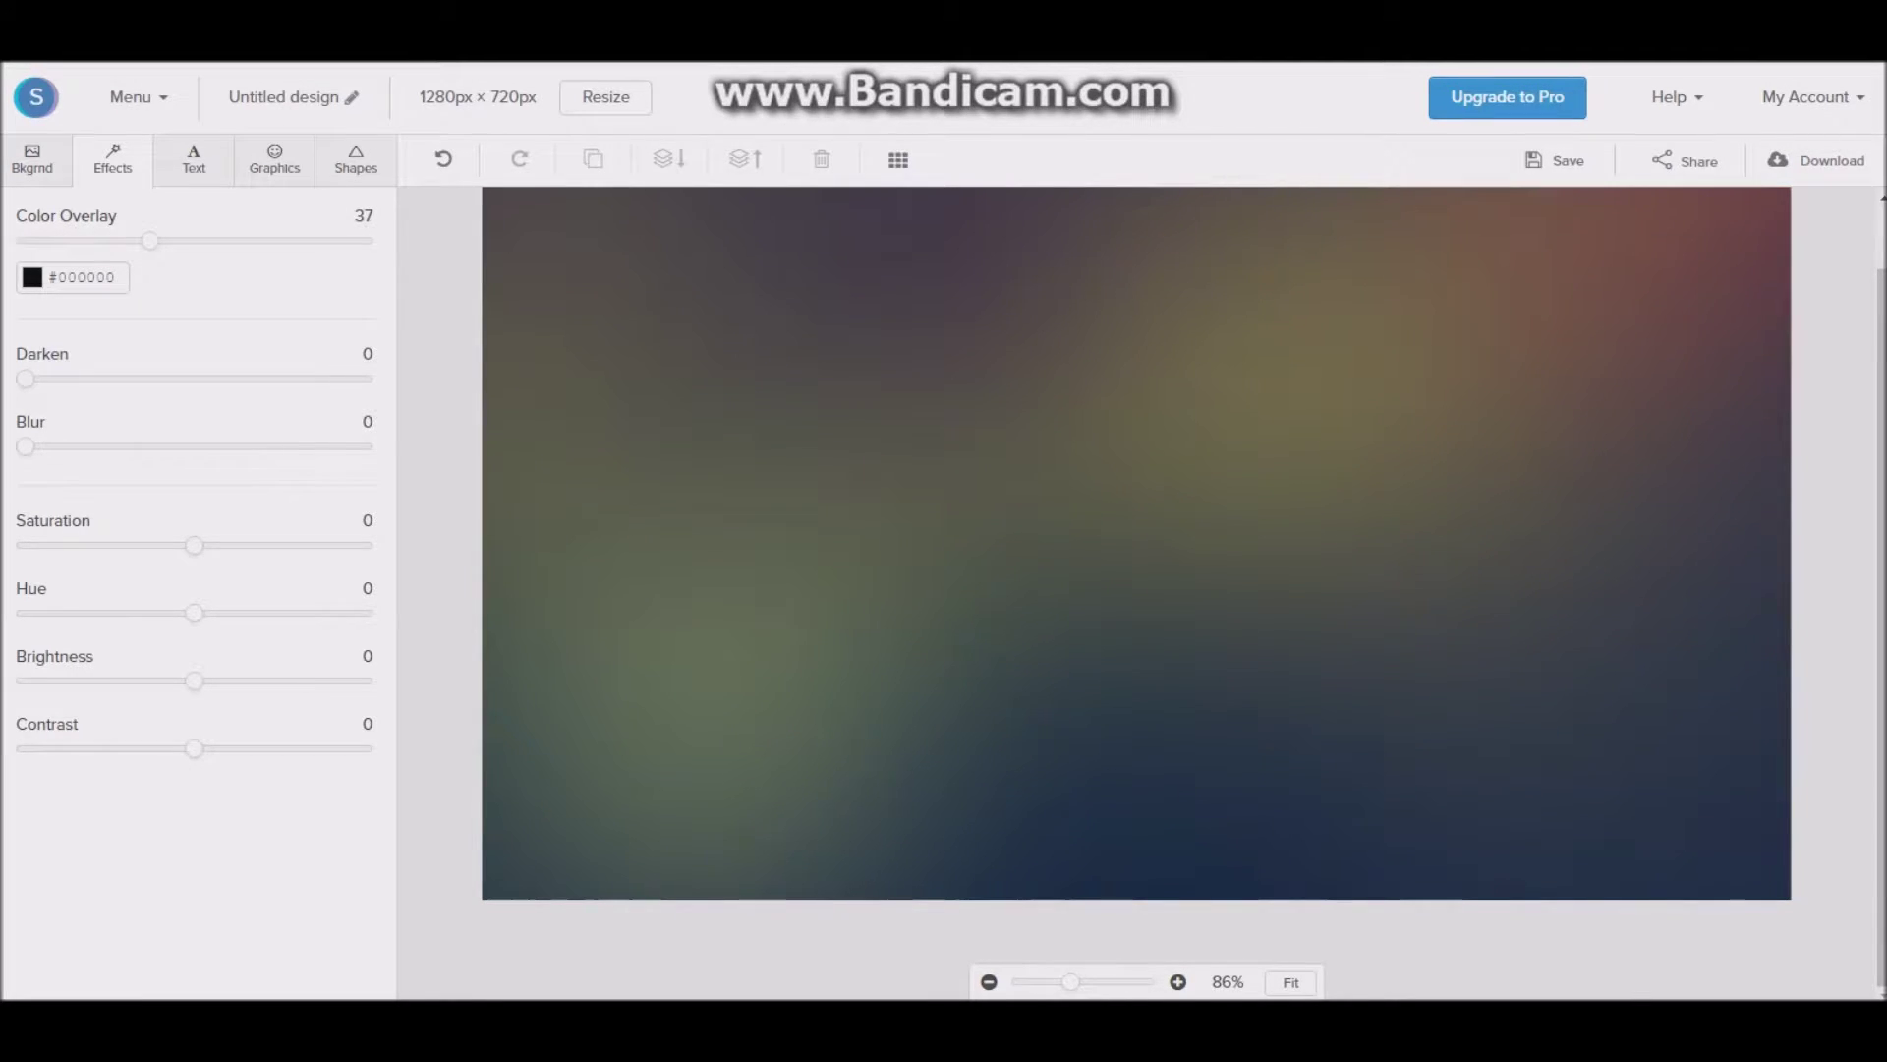
{"action": "key", "text": "Home"}
- Set the background's Darken effect to 30, and try a slight saturation increase before undoing it
{"action": "left_click_drag", "start_coordinate": [26, 379], "coordinate": [123, 378]}
{"action": "key", "text": "Right"}
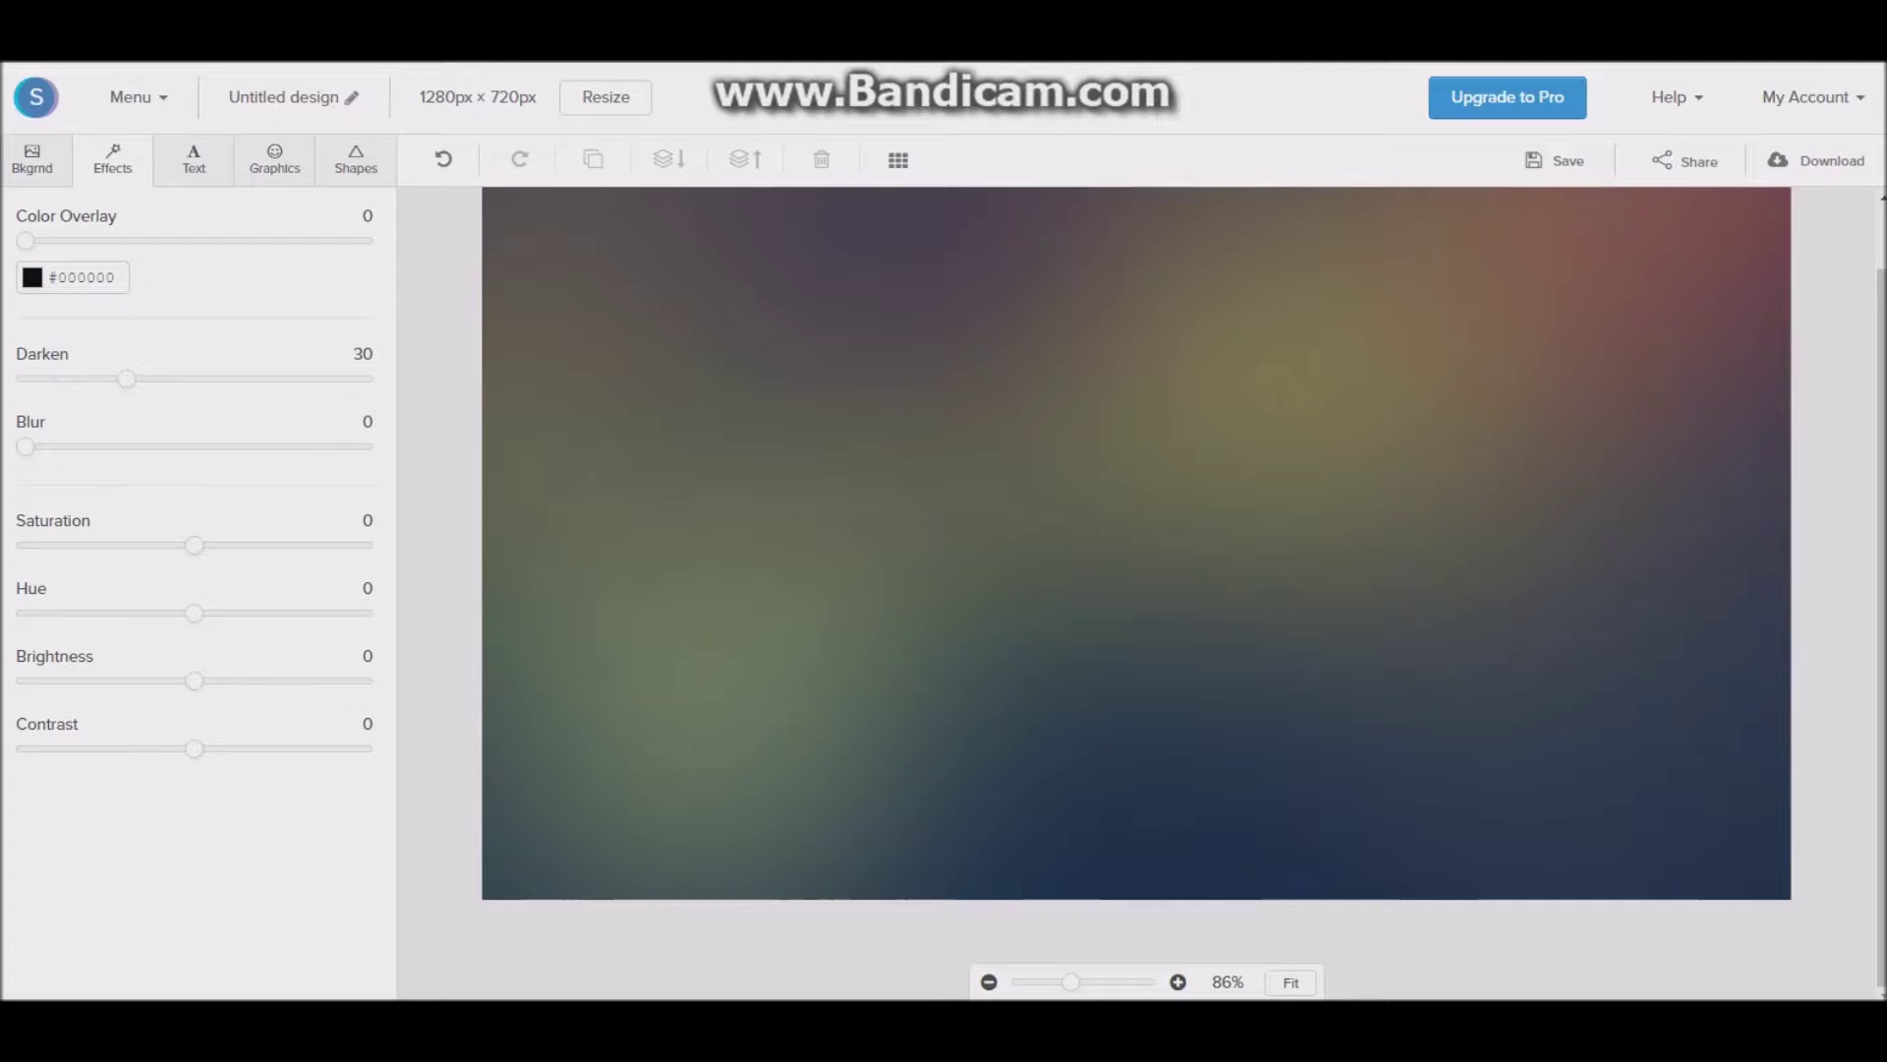
{"action": "mouse_move", "coordinate": [195, 545]}
{"action": "left_mouse_down"}
{"action": "mouse_move", "coordinate": [143, 546]}
{"action": "mouse_move", "coordinate": [249, 546]}
{"action": "mouse_move", "coordinate": [211, 545]}
{"action": "left_mouse_up"}
{"action": "left_click", "coordinate": [443, 160]}
- Add a heading to the thumbnail, preview various fonts on it and set its font to Bangers
{"action": "left_click", "coordinate": [194, 161]}
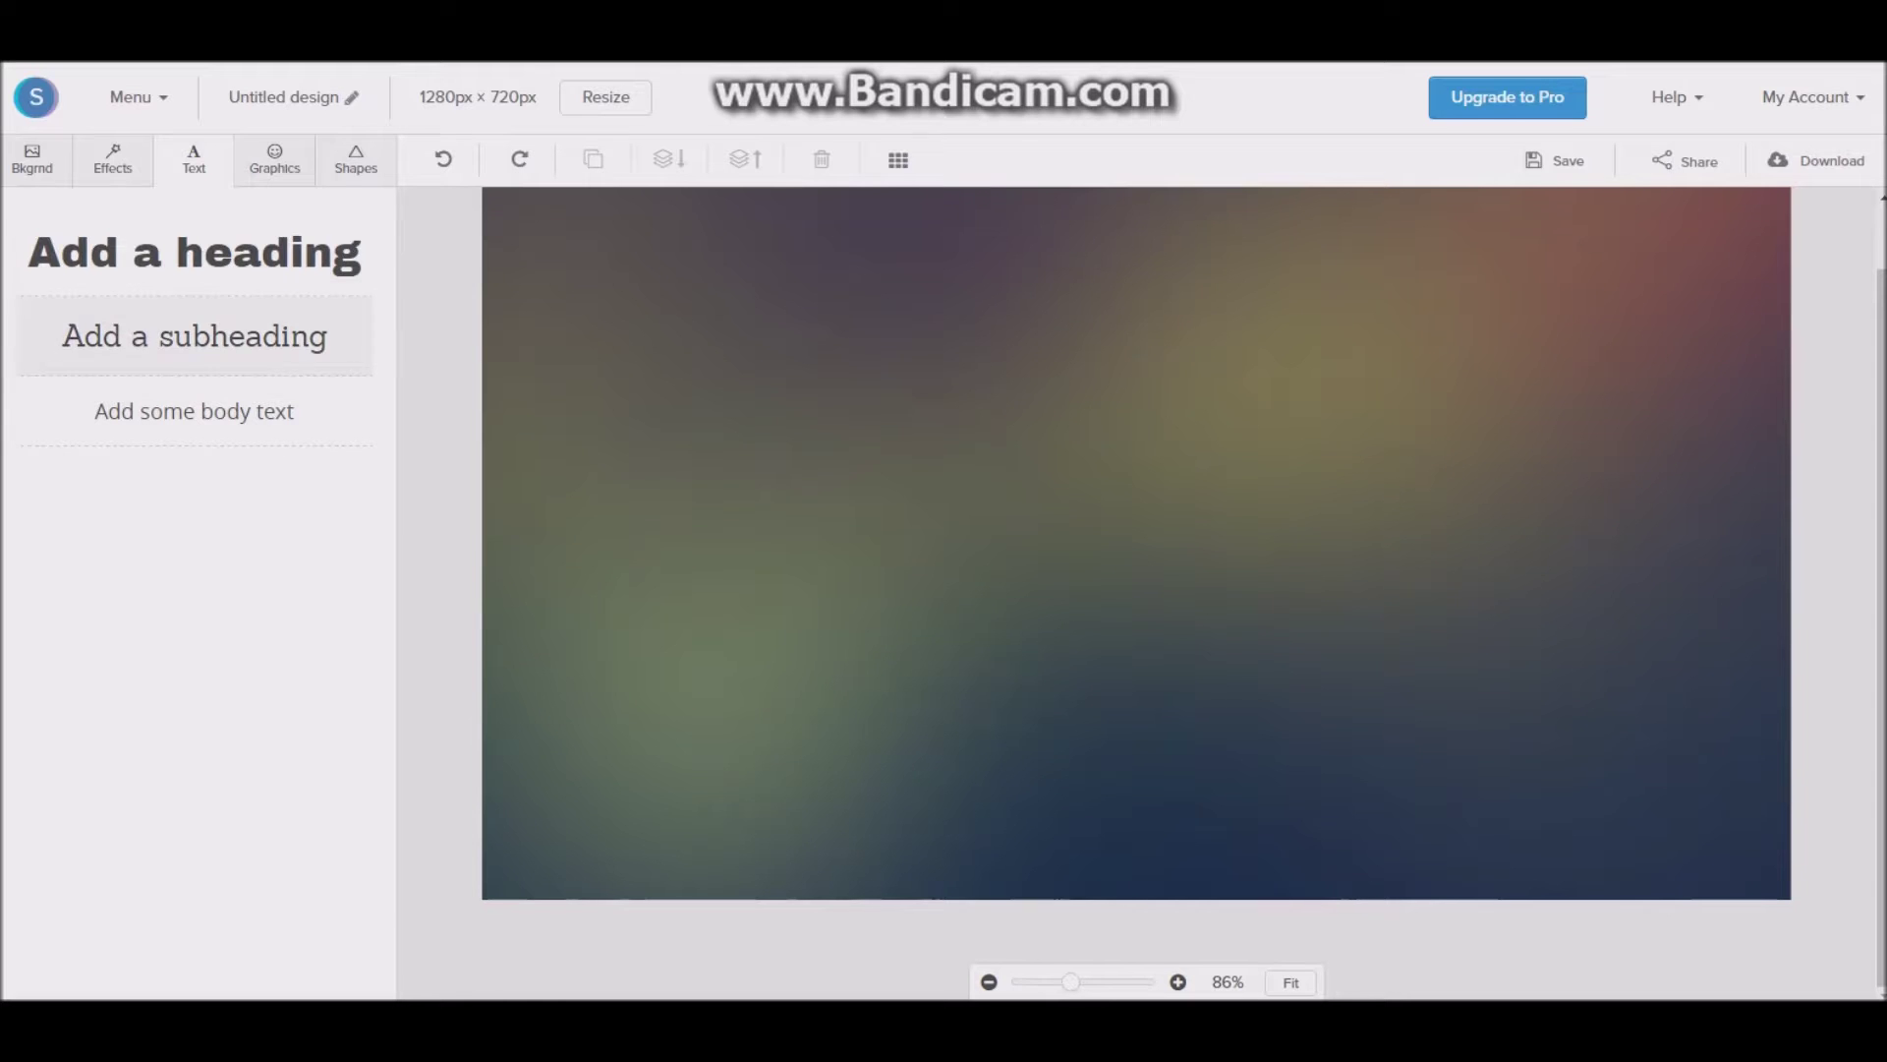
{"action": "left_click", "coordinate": [231, 260]}
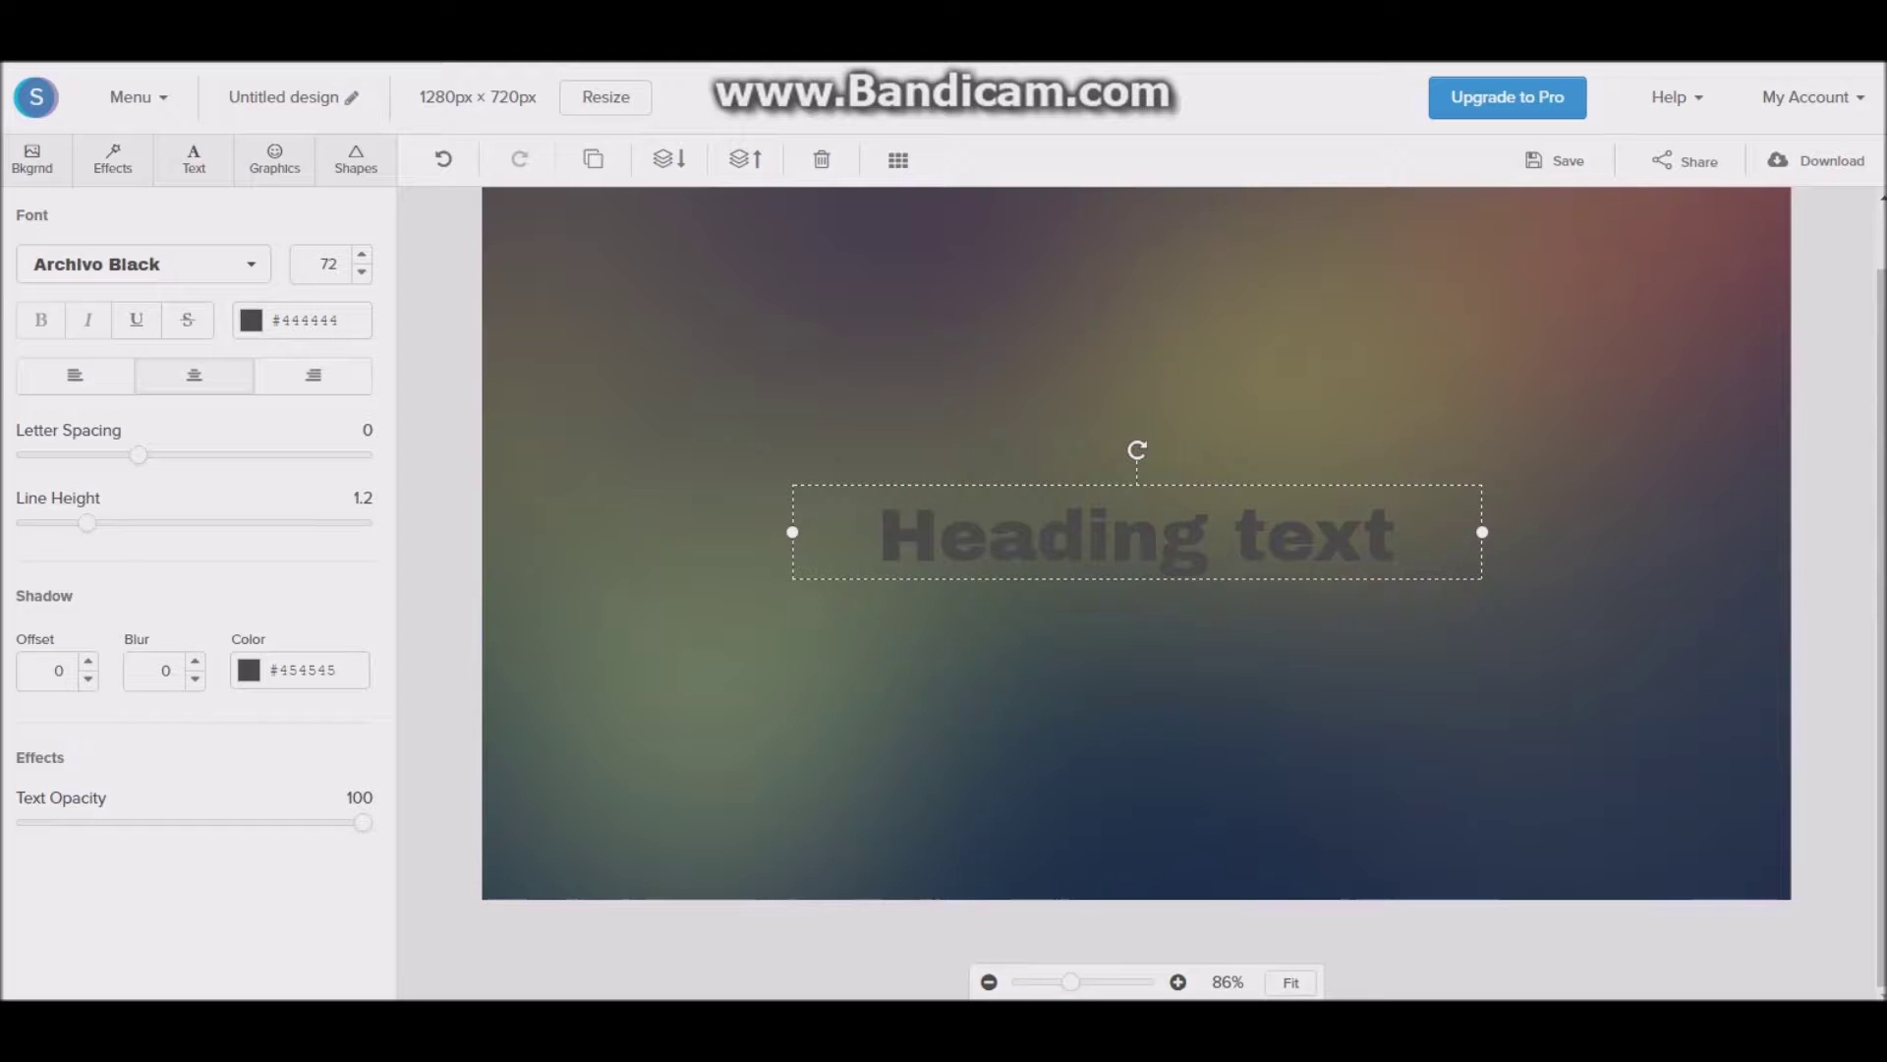
{"action": "left_click", "coordinate": [143, 264]}
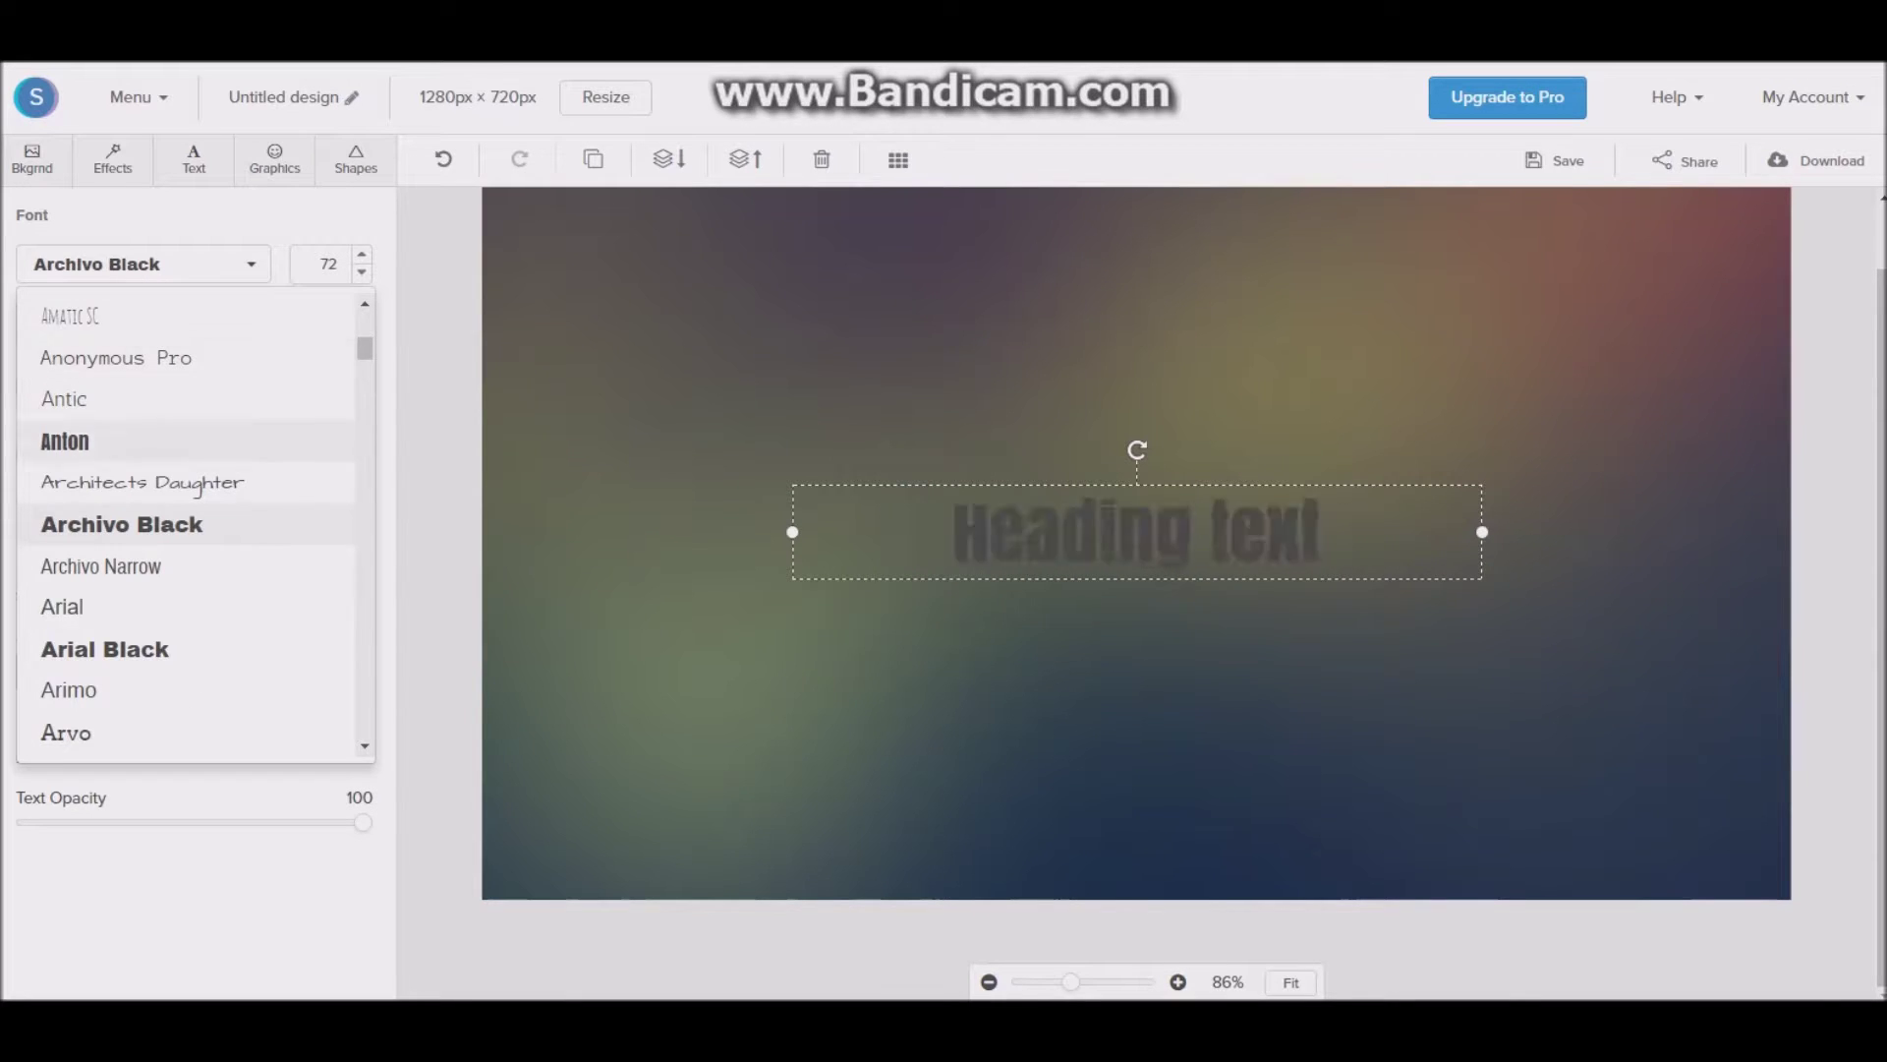
{"action": "scroll", "coordinate": [148, 654], "scroll_direction": "down", "scroll_amount": 3}
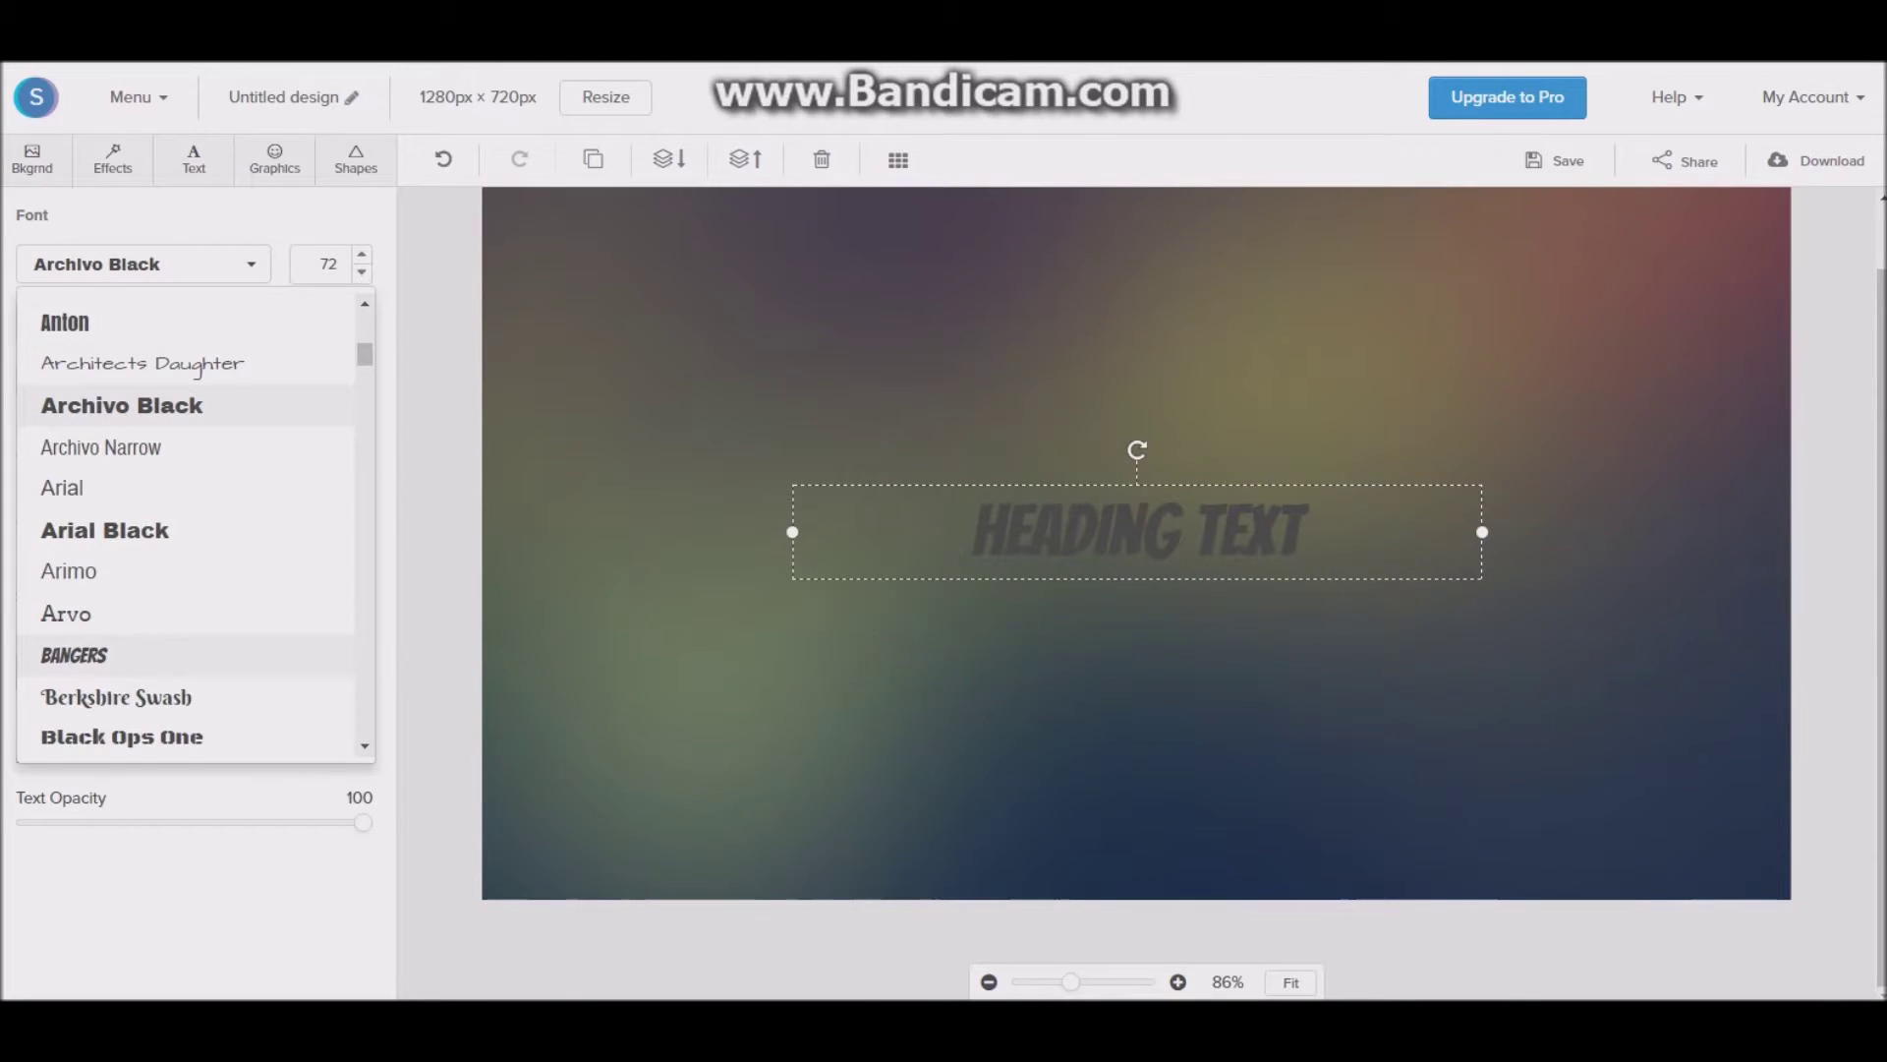
{"action": "scroll", "coordinate": [147, 629], "scroll_direction": "down", "scroll_amount": 3}
{"action": "scroll", "coordinate": [148, 491], "scroll_direction": "down", "scroll_amount": 3}
{"action": "scroll", "coordinate": [148, 486], "scroll_direction": "up", "scroll_amount": 1}
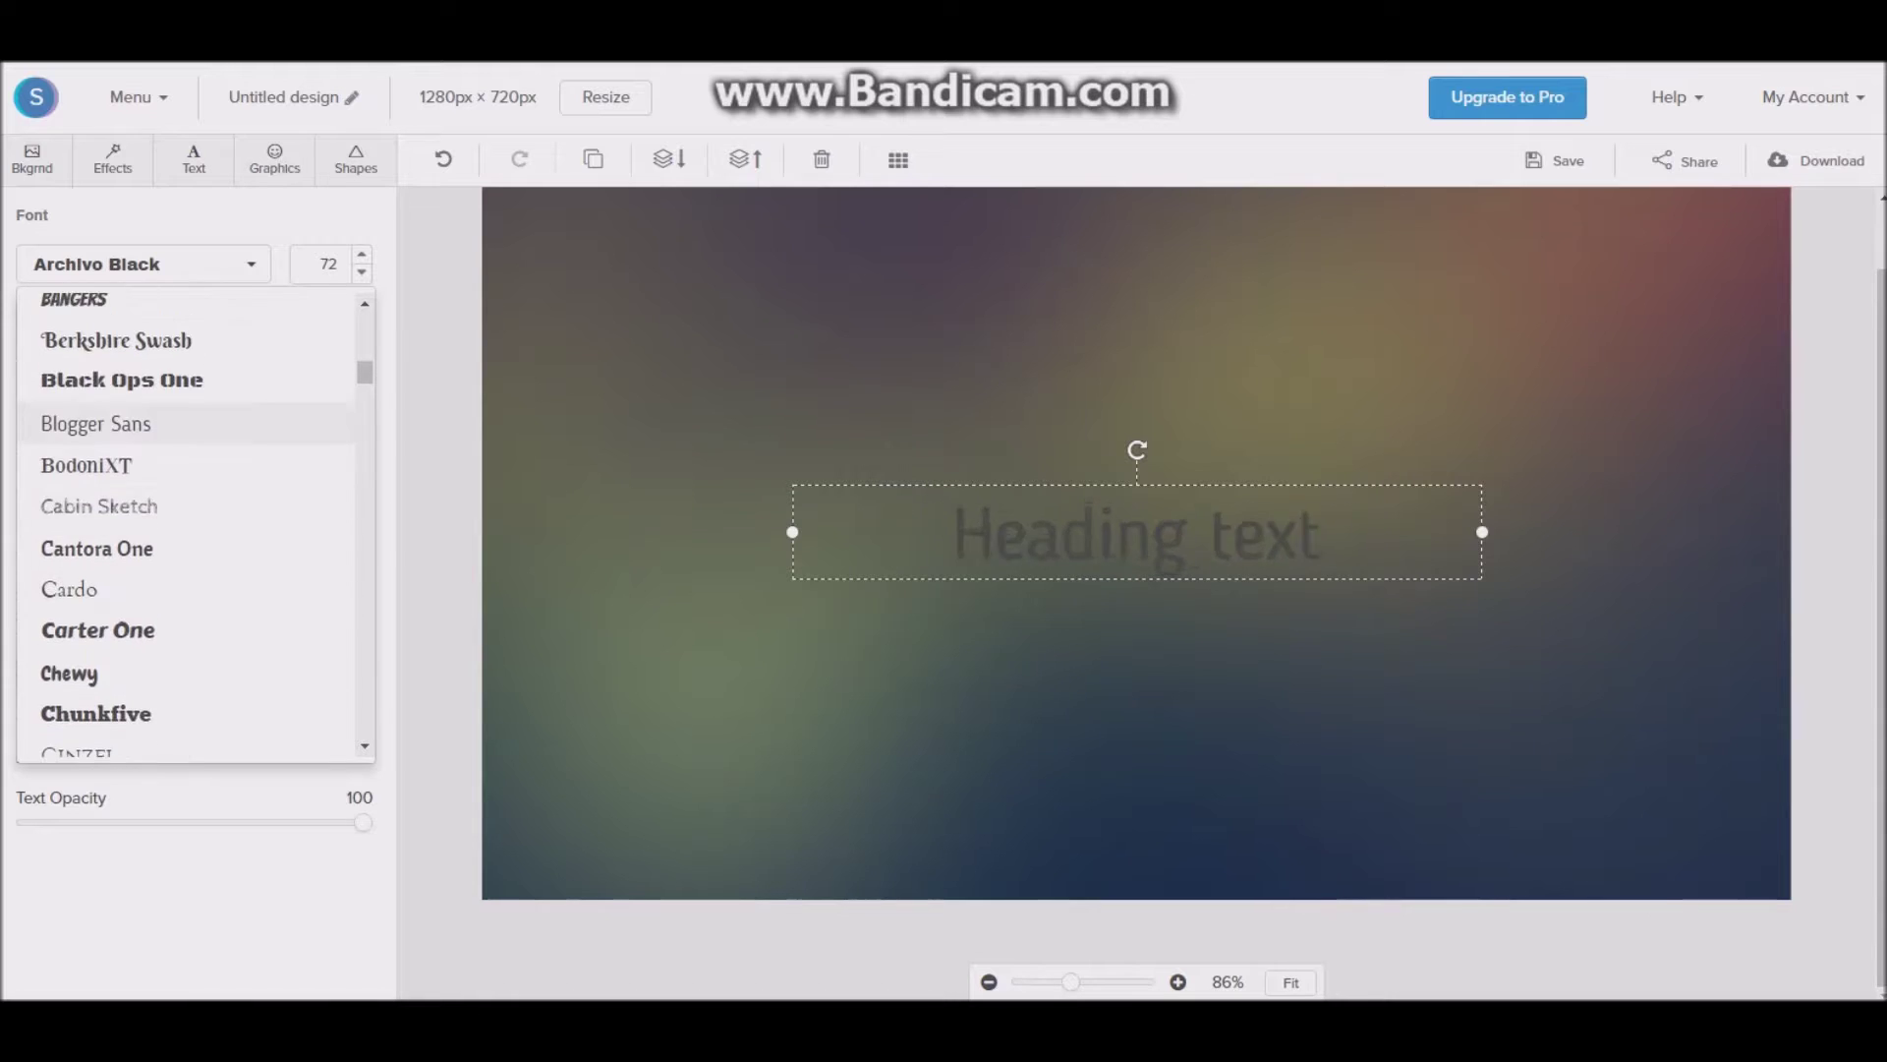
{"action": "scroll", "coordinate": [148, 462], "scroll_direction": "down", "scroll_amount": 5}
{"action": "scroll", "coordinate": [147, 452], "scroll_direction": "down", "scroll_amount": 10}
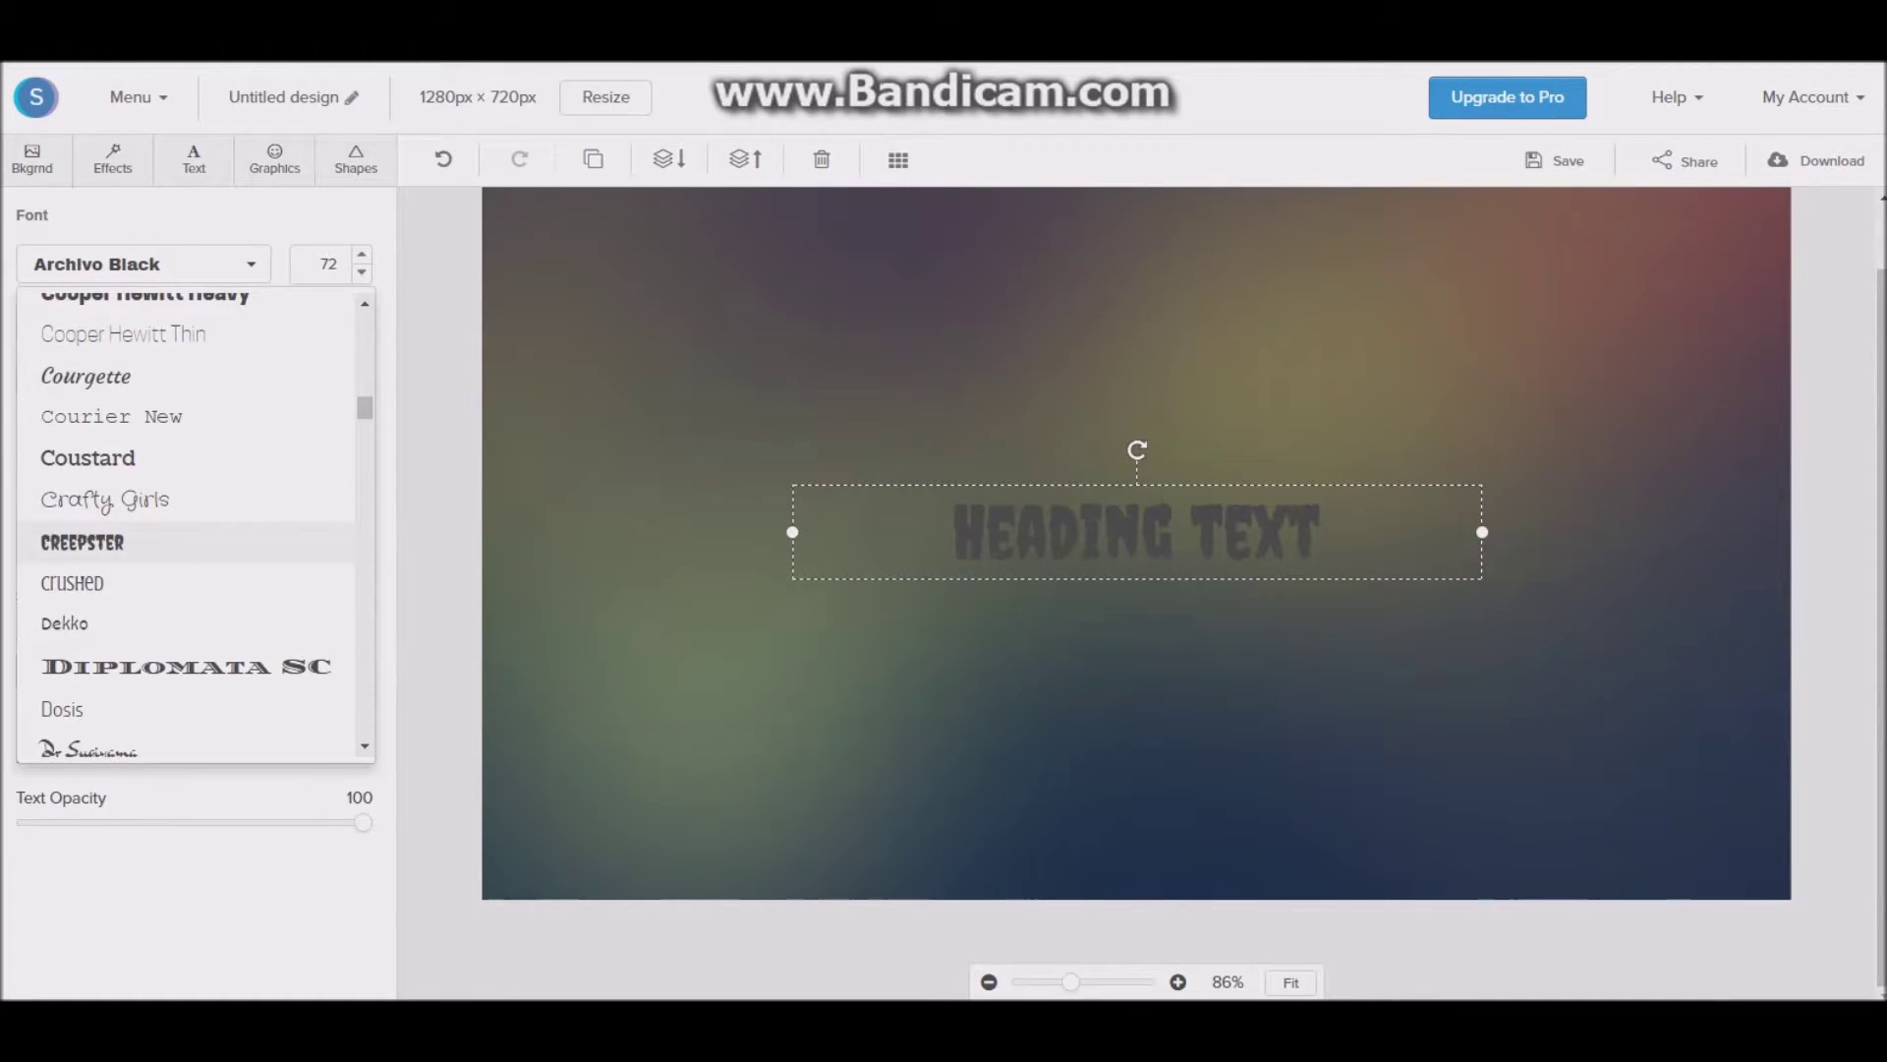
{"action": "scroll", "coordinate": [148, 531], "scroll_direction": "down", "scroll_amount": 10}
{"action": "scroll", "coordinate": [147, 521], "scroll_direction": "down", "scroll_amount": 10}
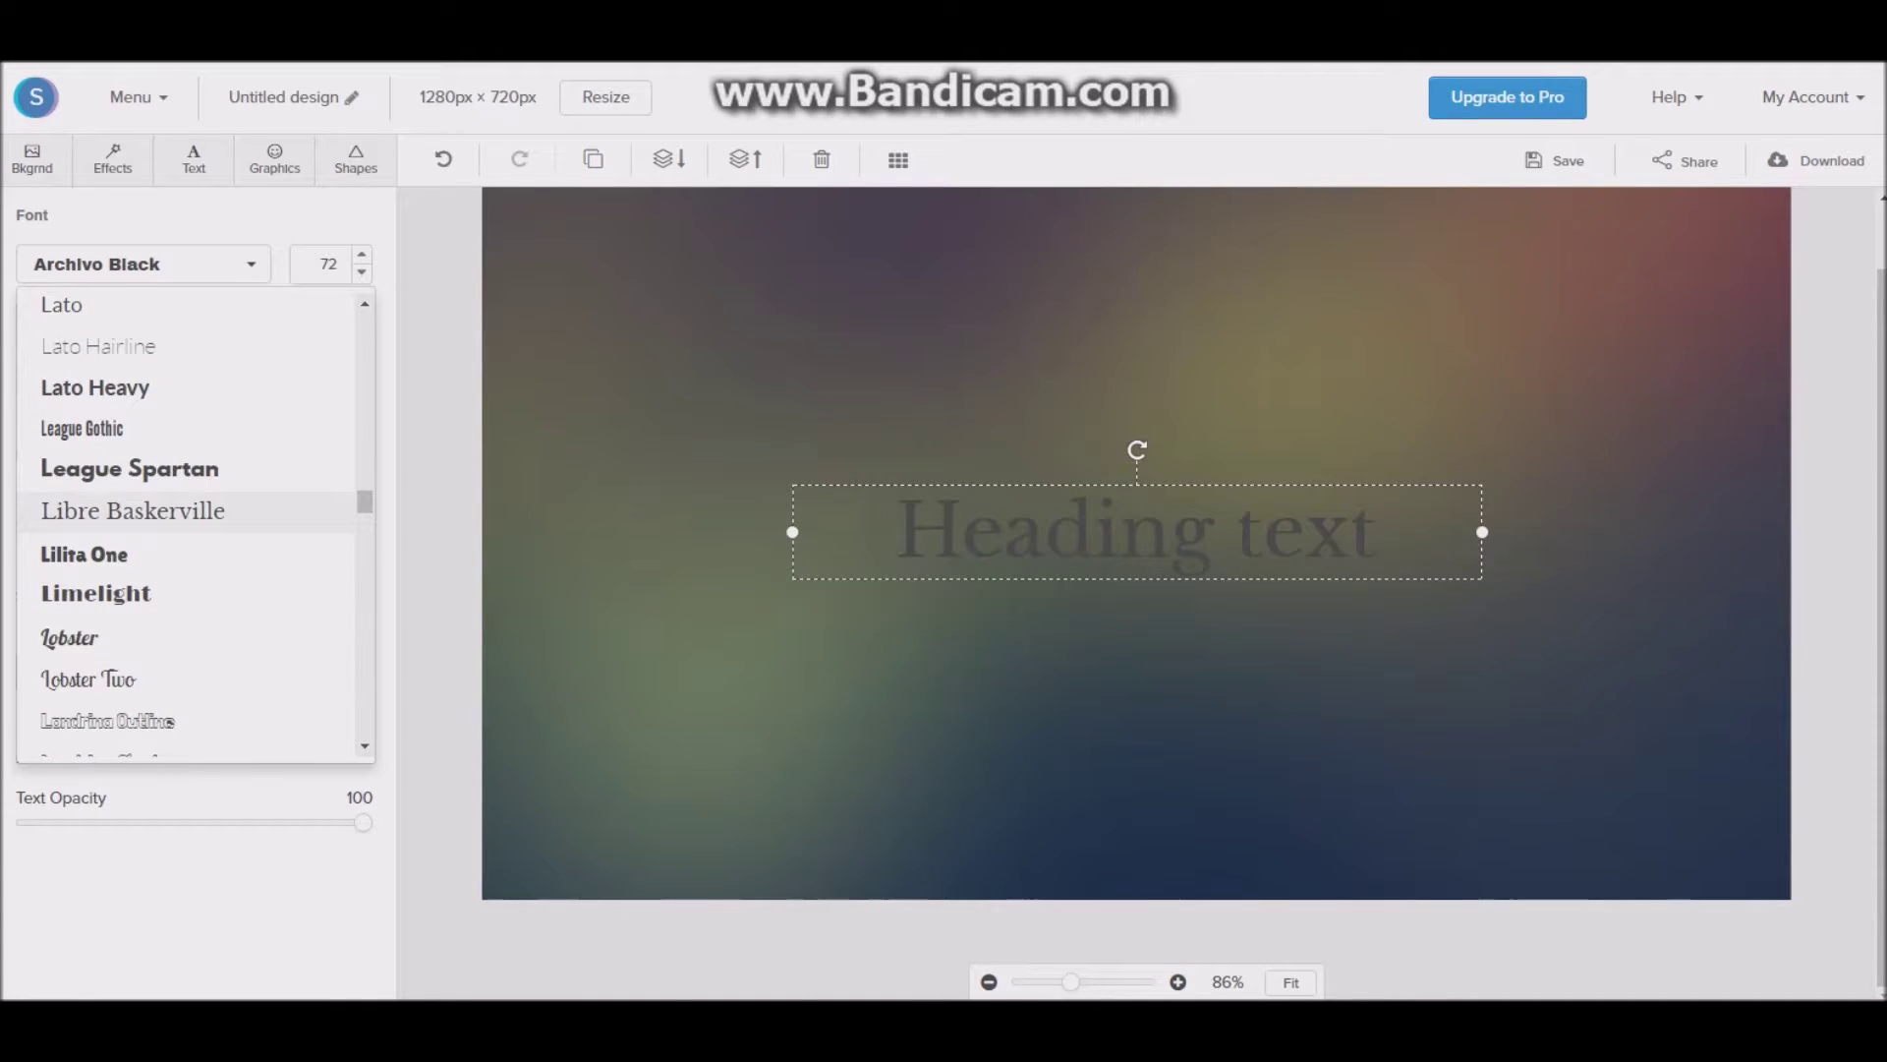
{"action": "scroll", "coordinate": [148, 516], "scroll_direction": "down", "scroll_amount": 10}
{"action": "scroll", "coordinate": [147, 516], "scroll_direction": "down", "scroll_amount": 10}
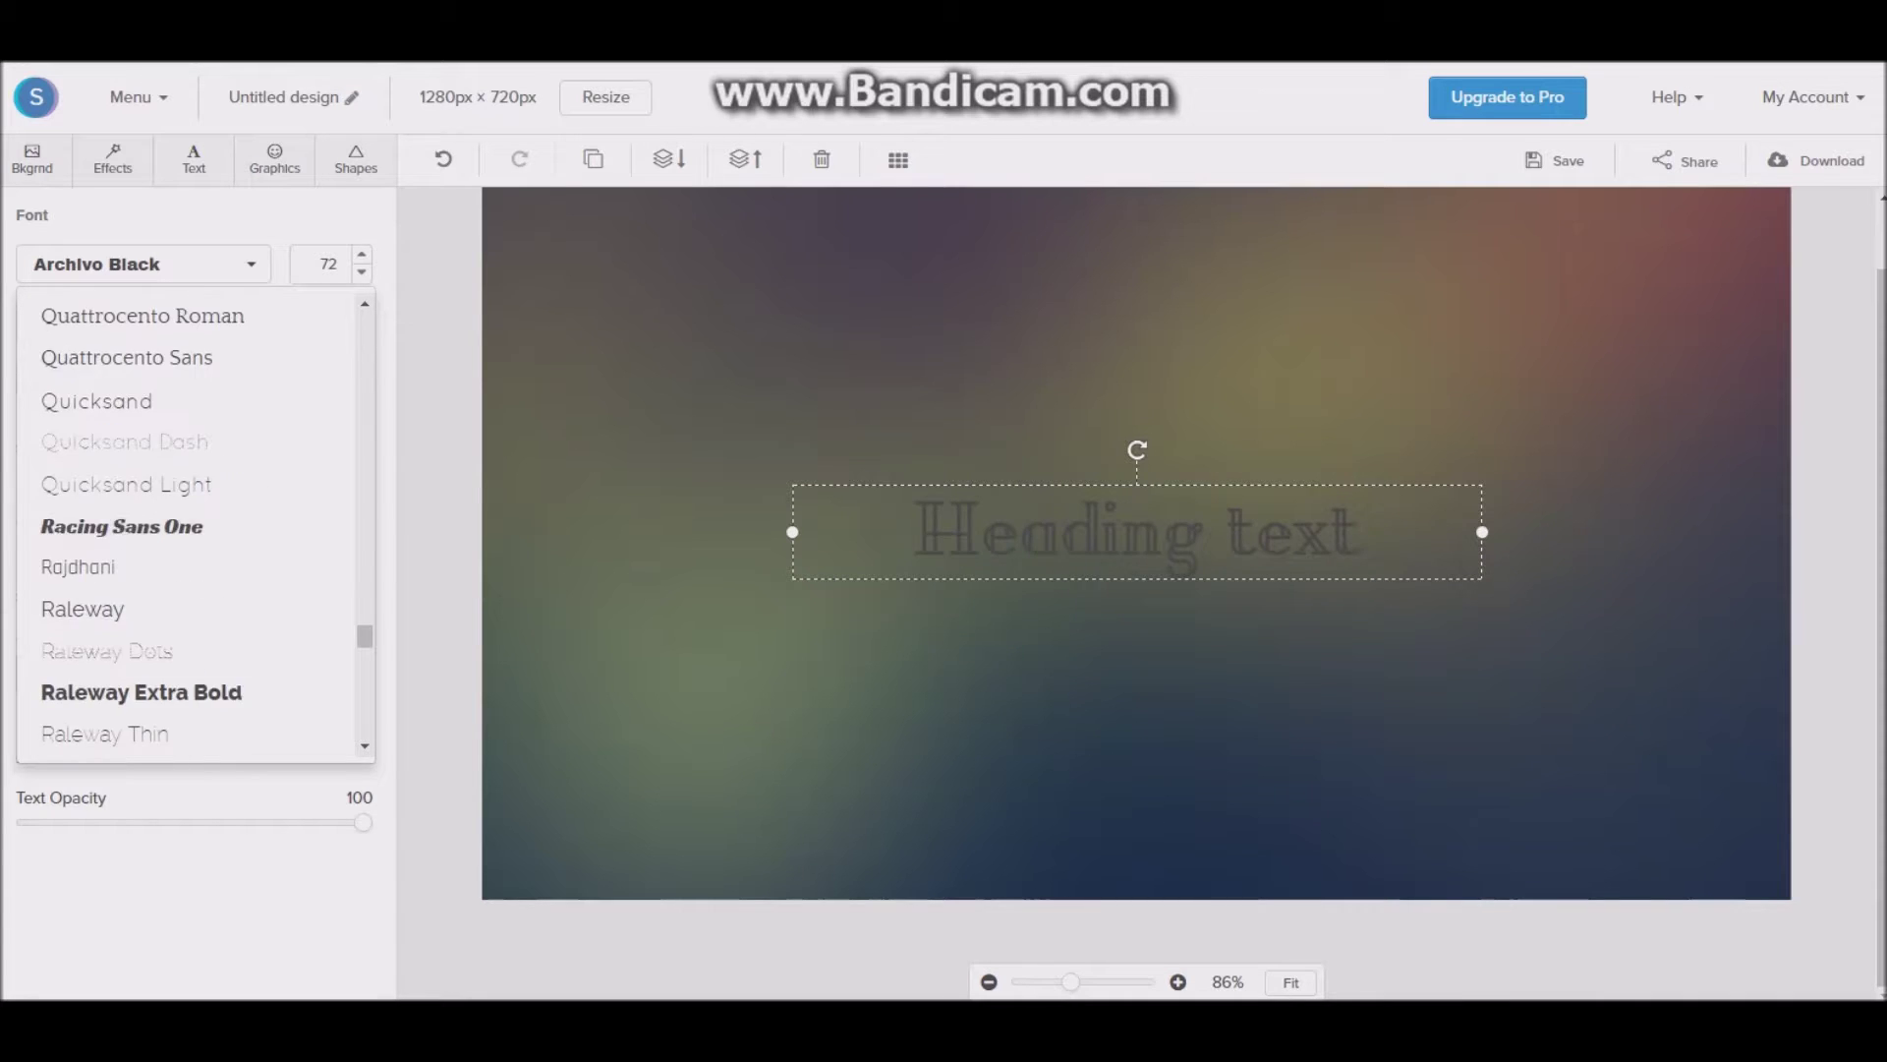
{"action": "scroll", "coordinate": [147, 527], "scroll_direction": "down", "scroll_amount": 10}
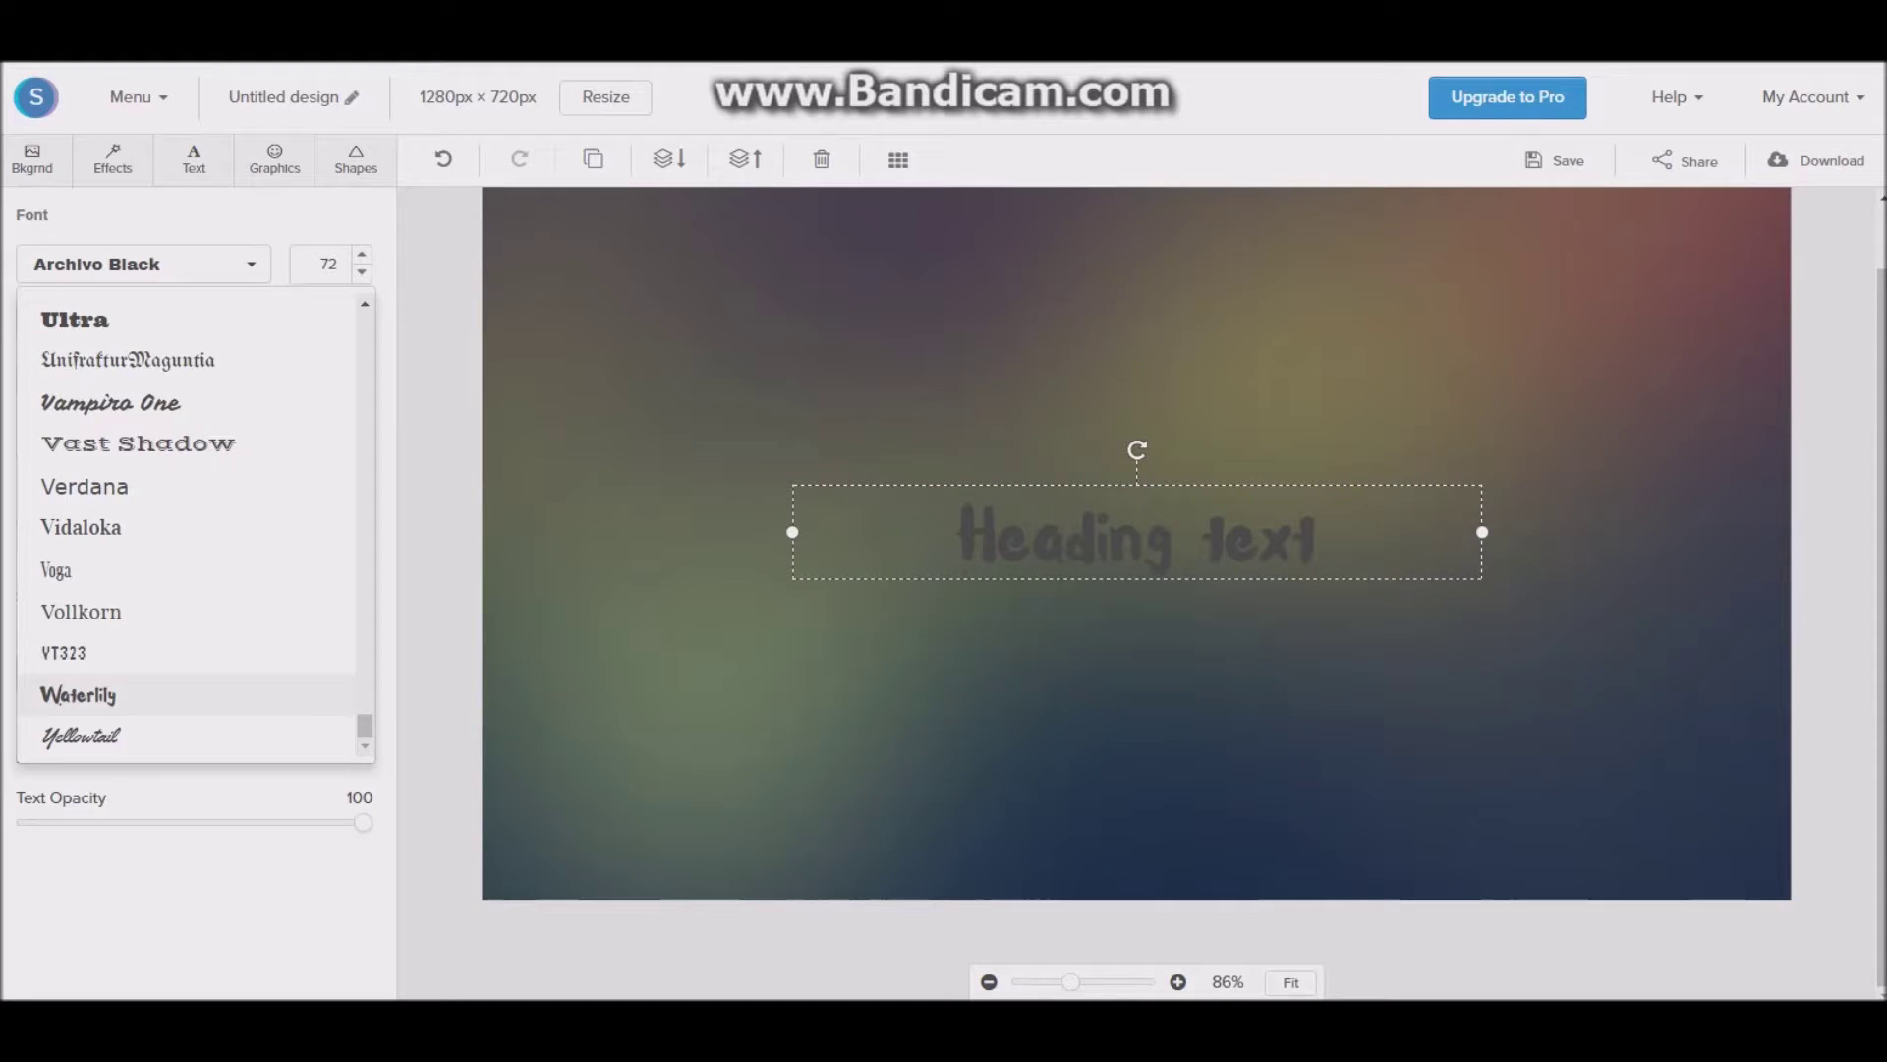
{"action": "scroll", "coordinate": [148, 590], "scroll_direction": "up", "scroll_amount": 10}
{"action": "scroll", "coordinate": [148, 565], "scroll_direction": "up", "scroll_amount": 10}
{"action": "left_click", "coordinate": [74, 524]}
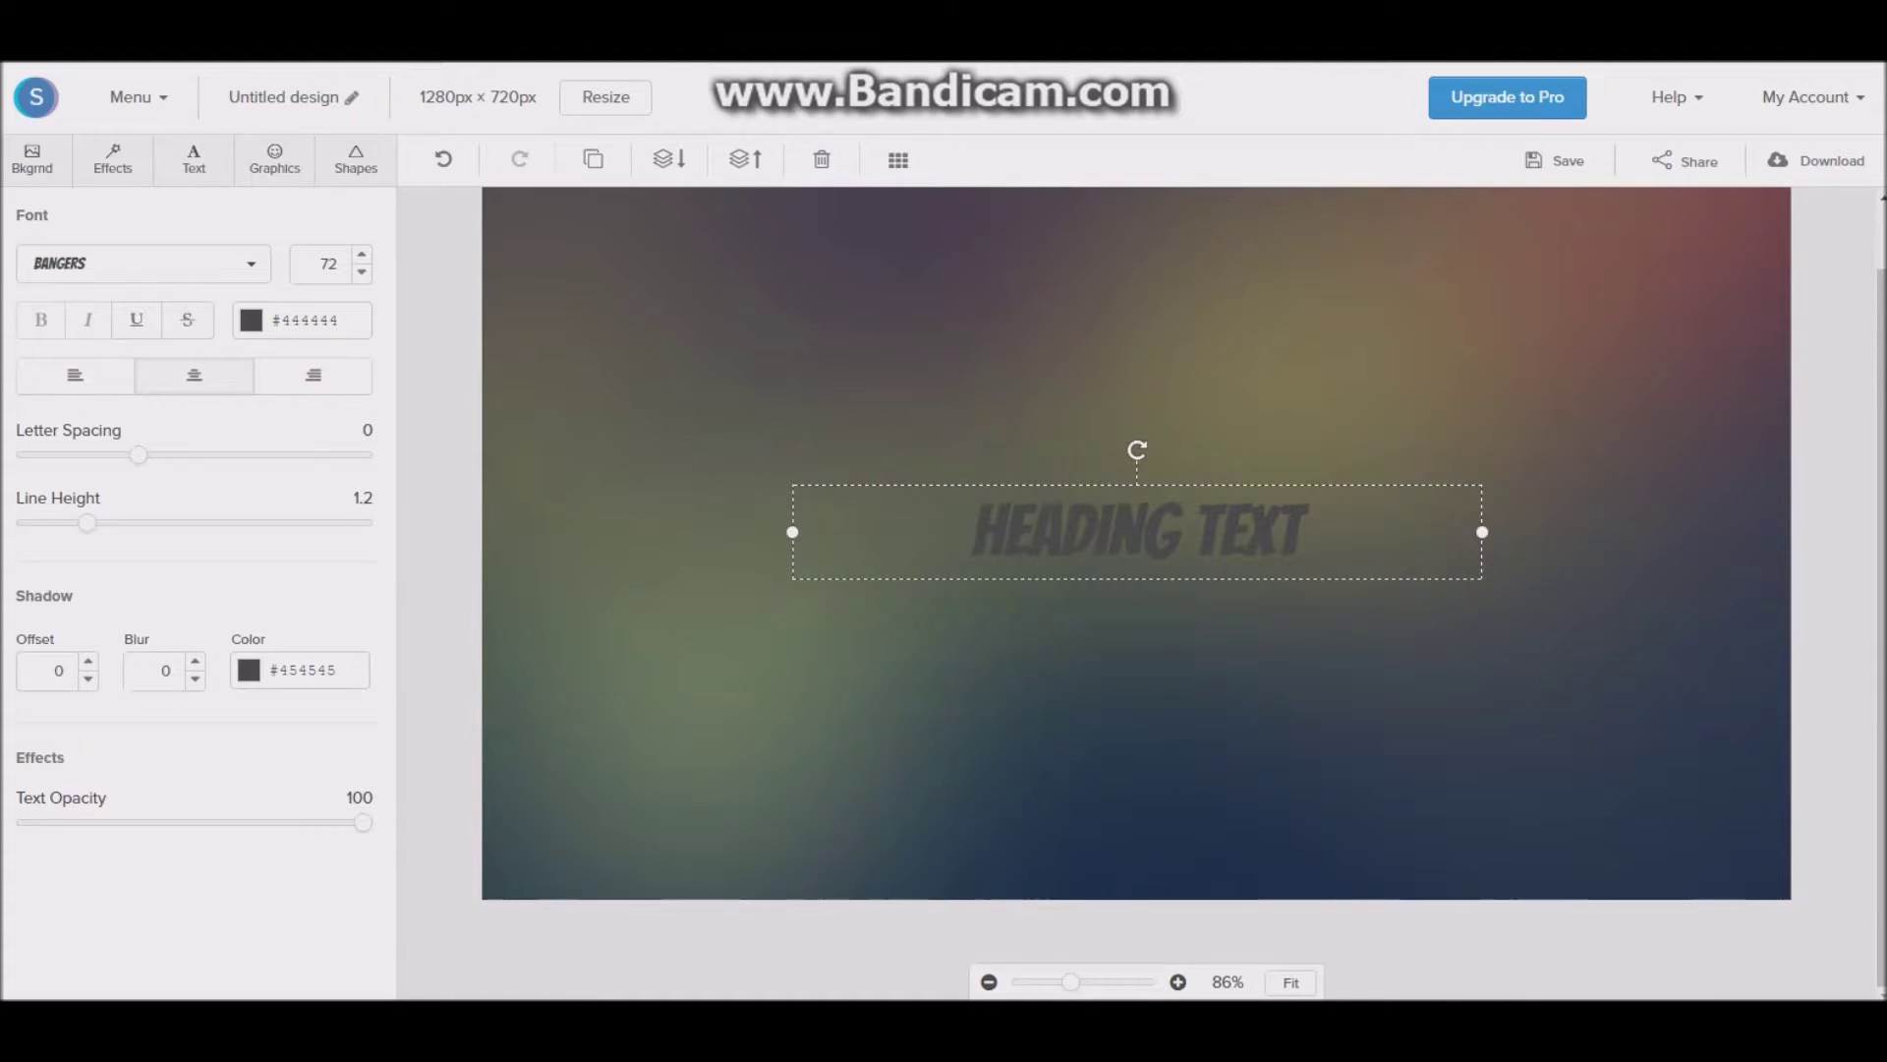
- Set the heading's text color to the blue #2d6ce0
{"action": "left_click", "coordinate": [307, 320]}
{"action": "left_click", "coordinate": [346, 343]}
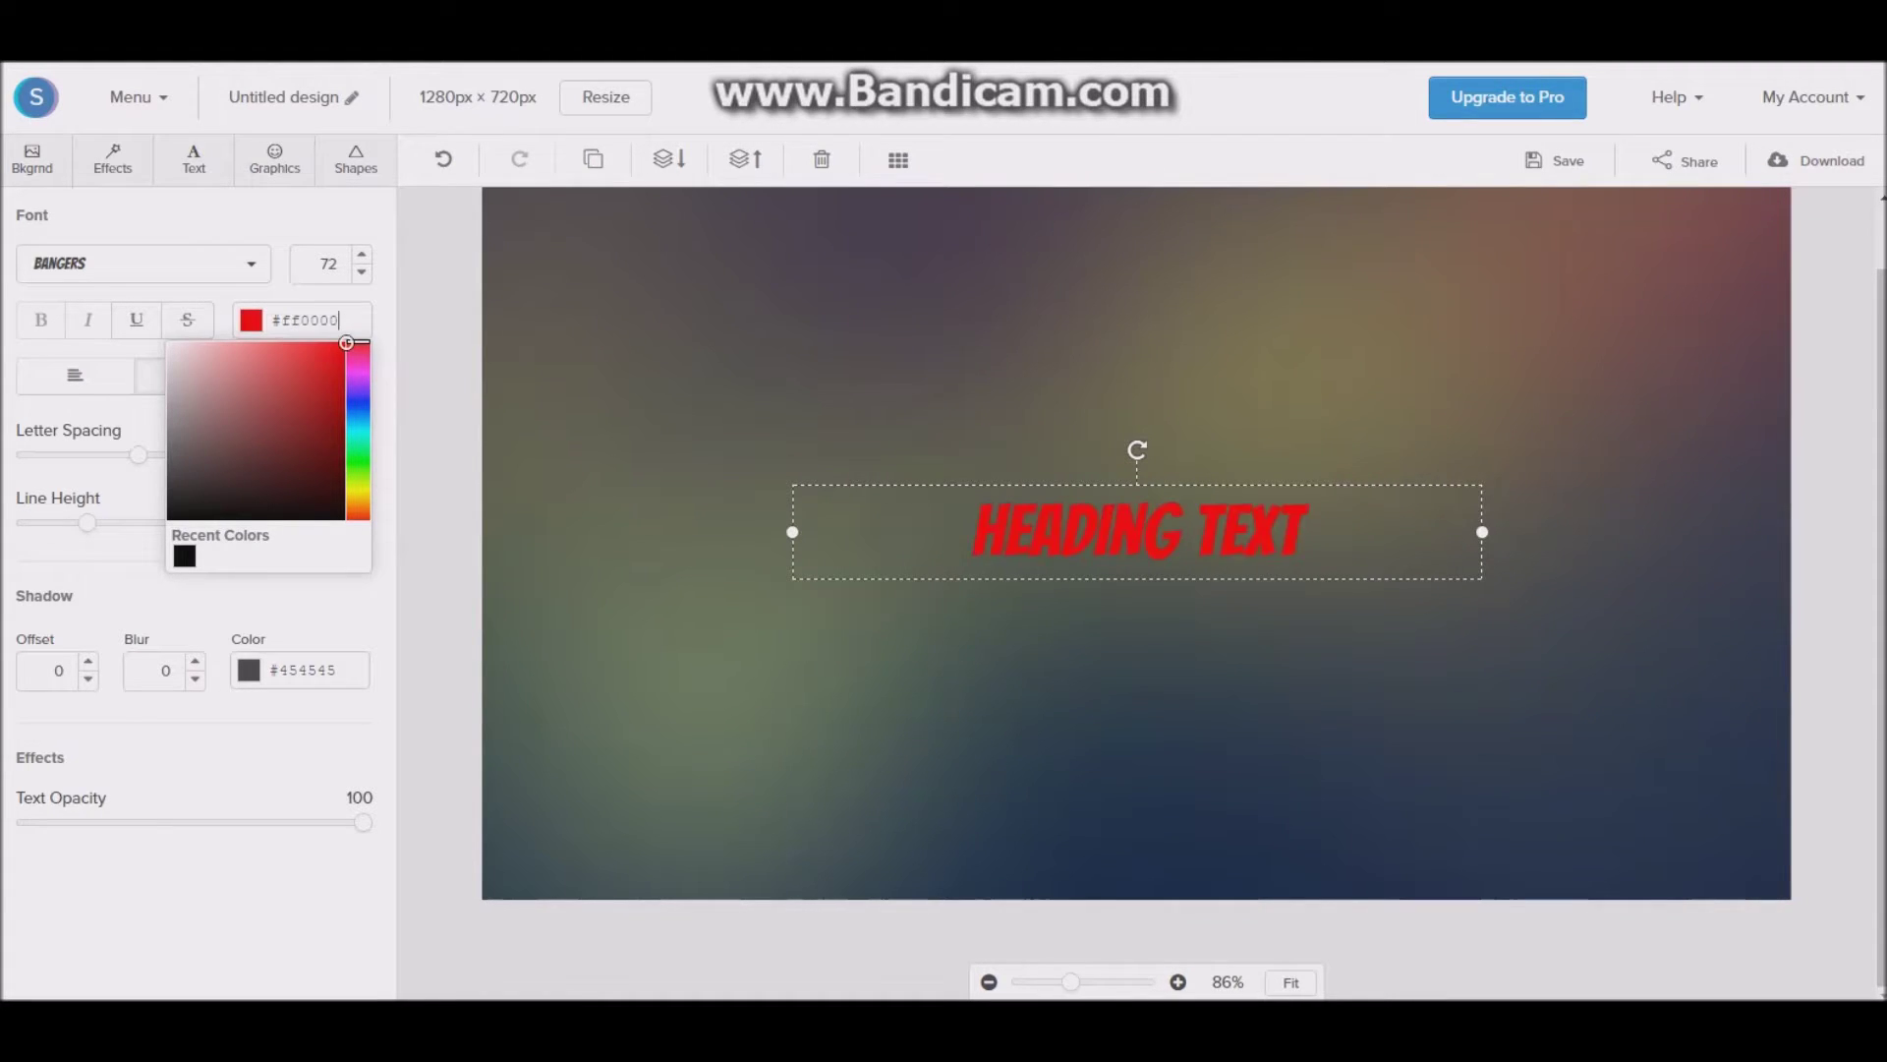
{"action": "left_click", "coordinate": [358, 408]}
{"action": "left_click_drag", "start_coordinate": [358, 408], "coordinate": [358, 411]}
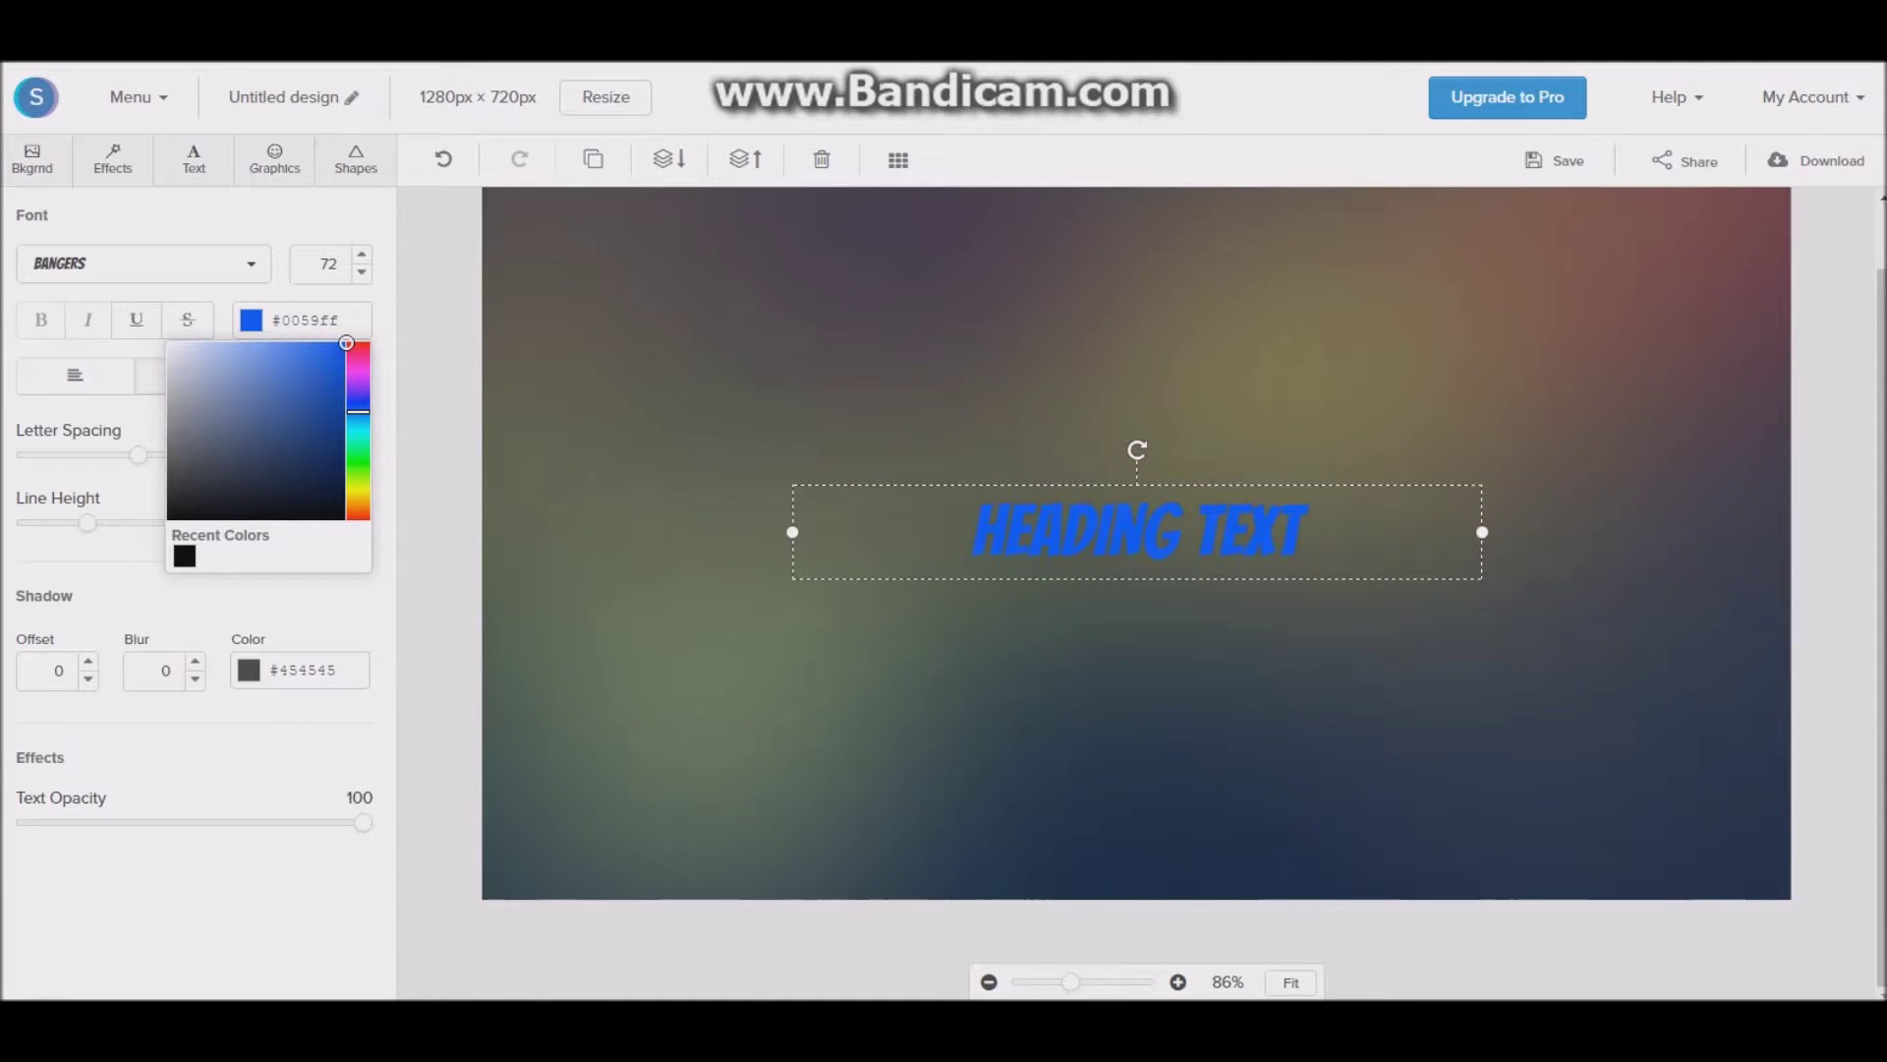
{"action": "mouse_move", "coordinate": [309, 372]}
{"action": "left_mouse_down"}
{"action": "mouse_move", "coordinate": [282, 370]}
{"action": "mouse_move", "coordinate": [310, 363]}
{"action": "left_mouse_up"}
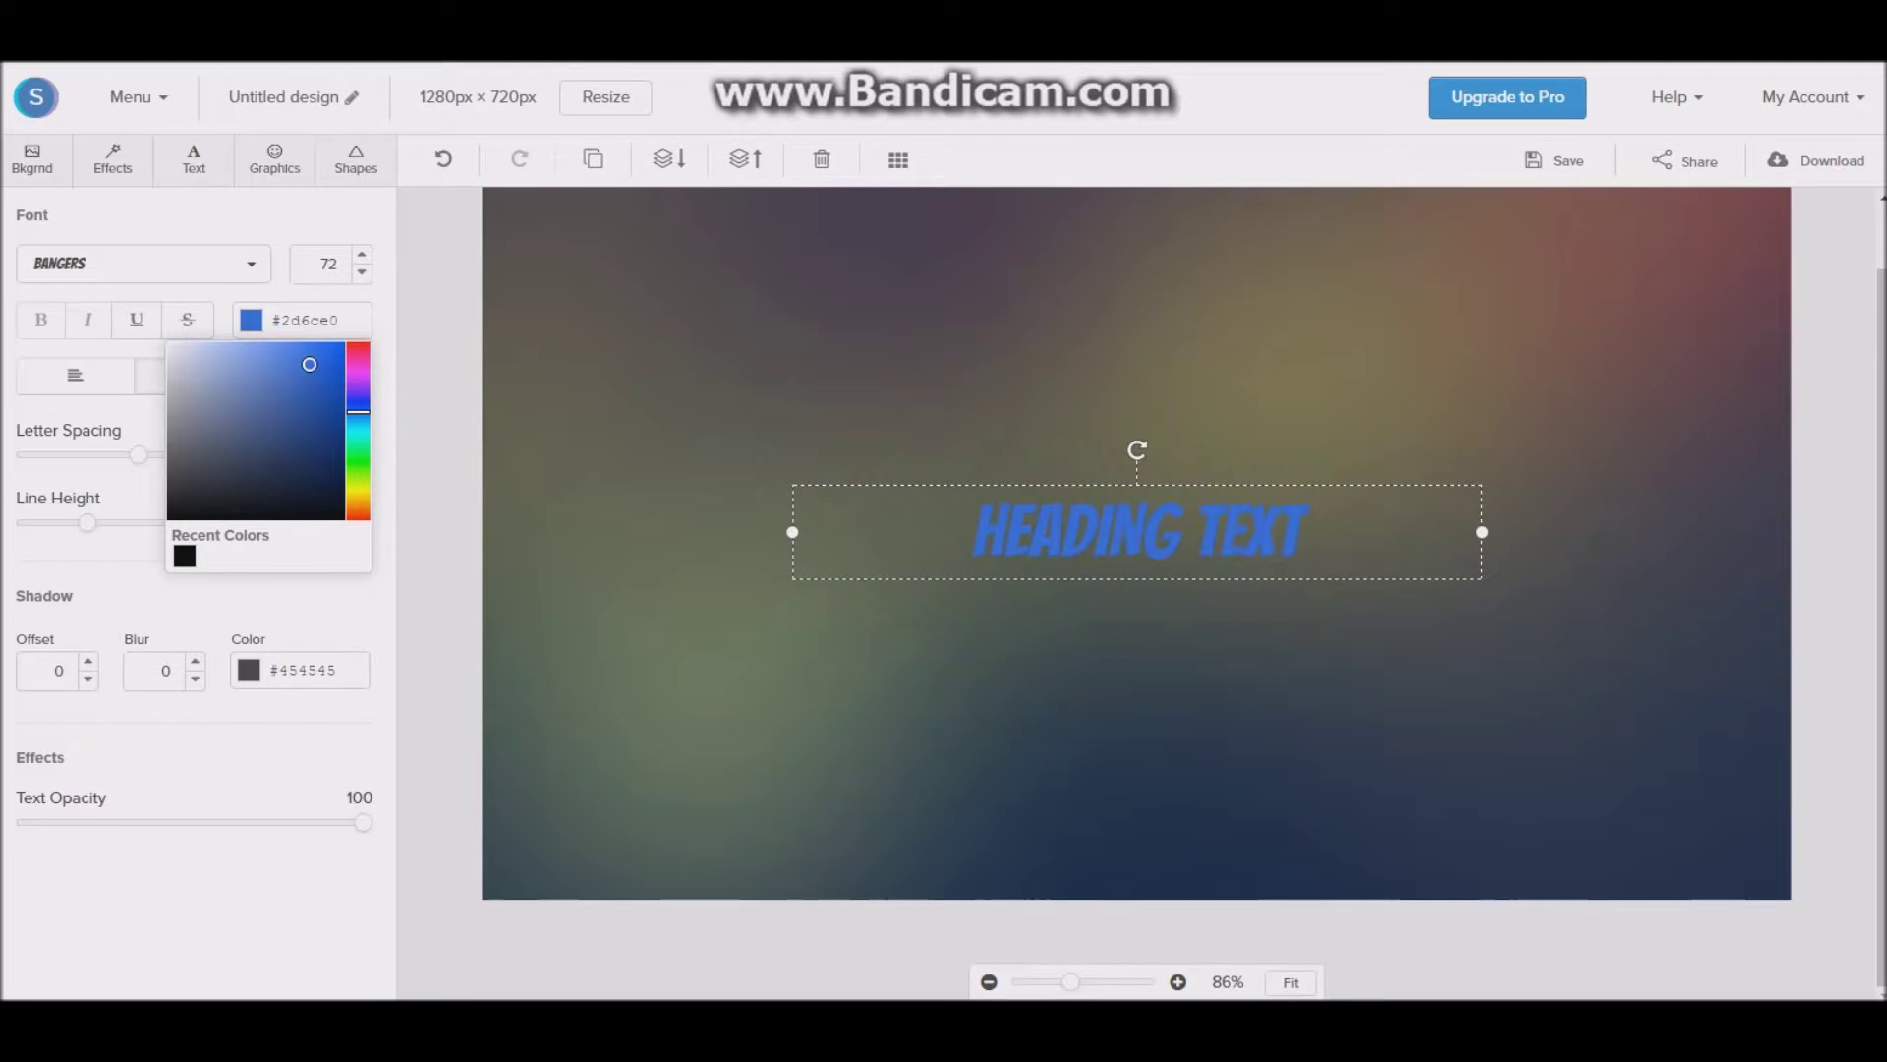
{"action": "left_click", "coordinate": [649, 432]}
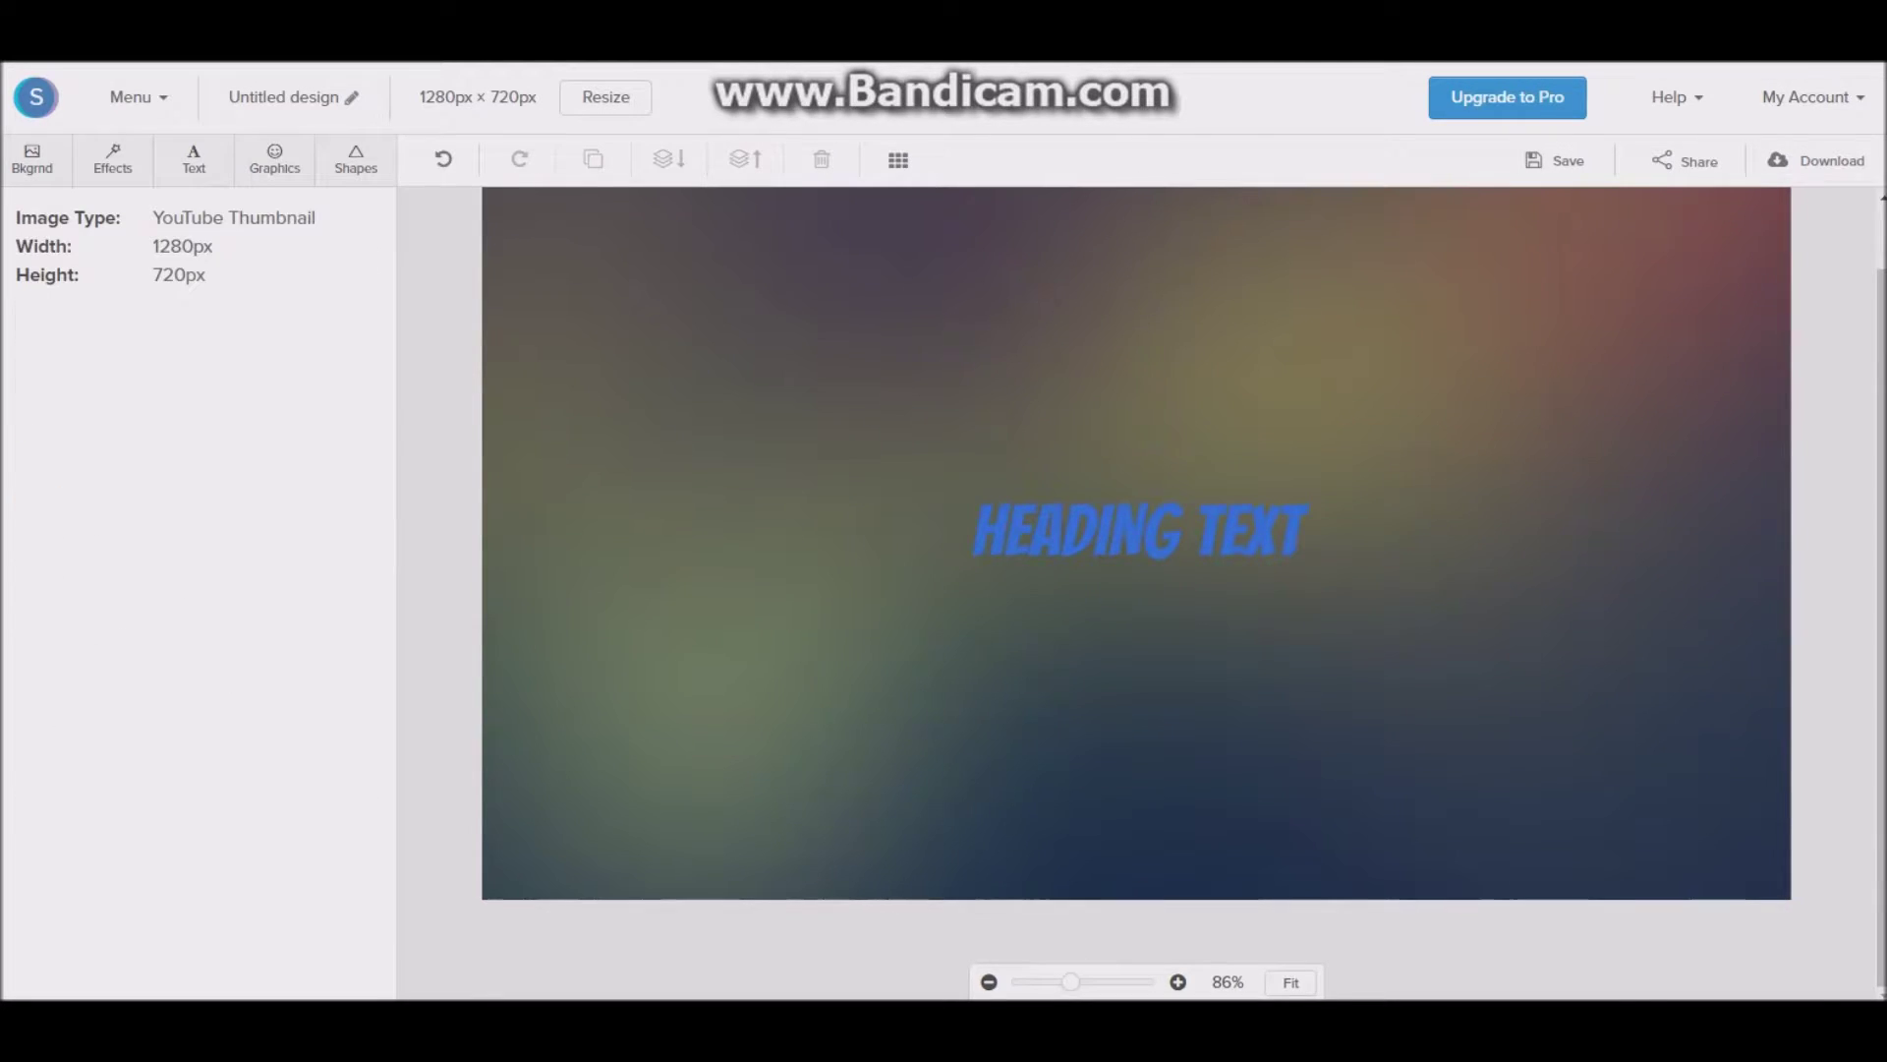
- Set the heading's letter spacing to 5 and its line height to 1.5
{"action": "left_click", "coordinate": [194, 160]}
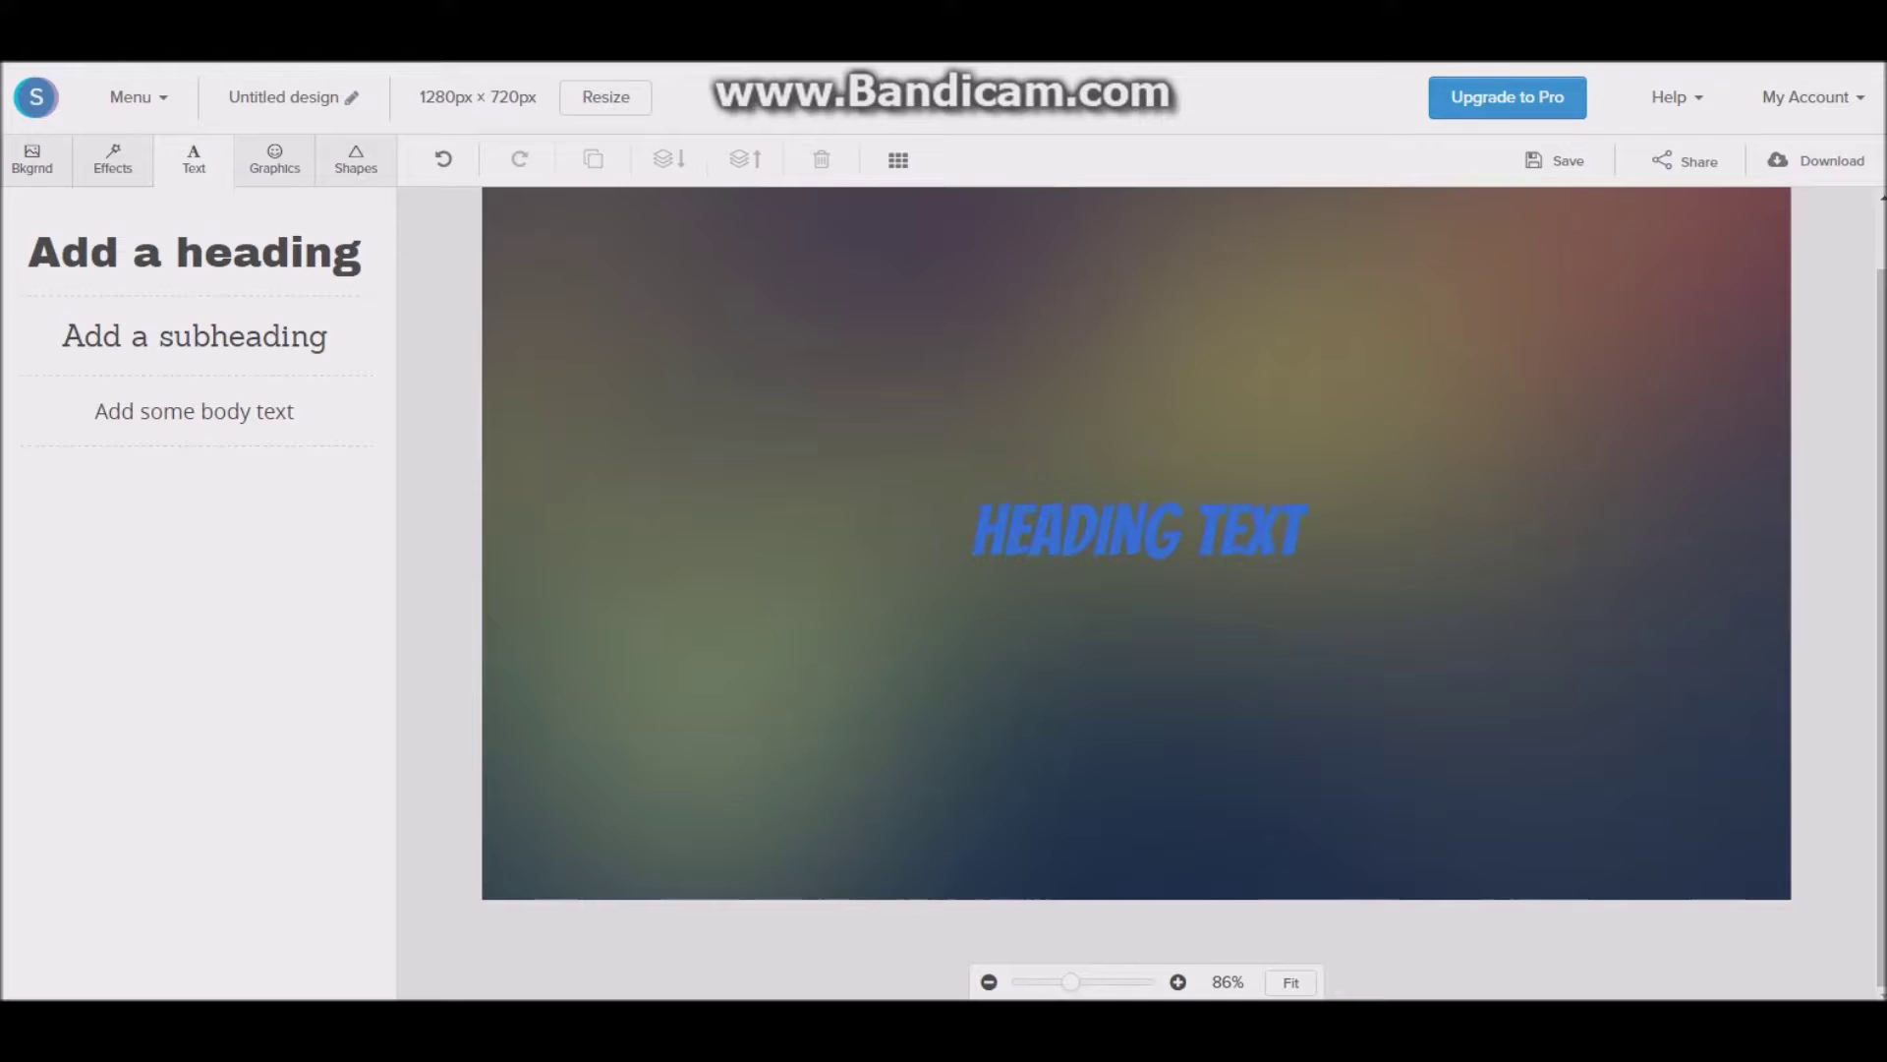
{"action": "left_click", "coordinate": [1091, 532]}
{"action": "scroll", "coordinate": [1137, 590], "scroll_direction": "up", "scroll_amount": 1}
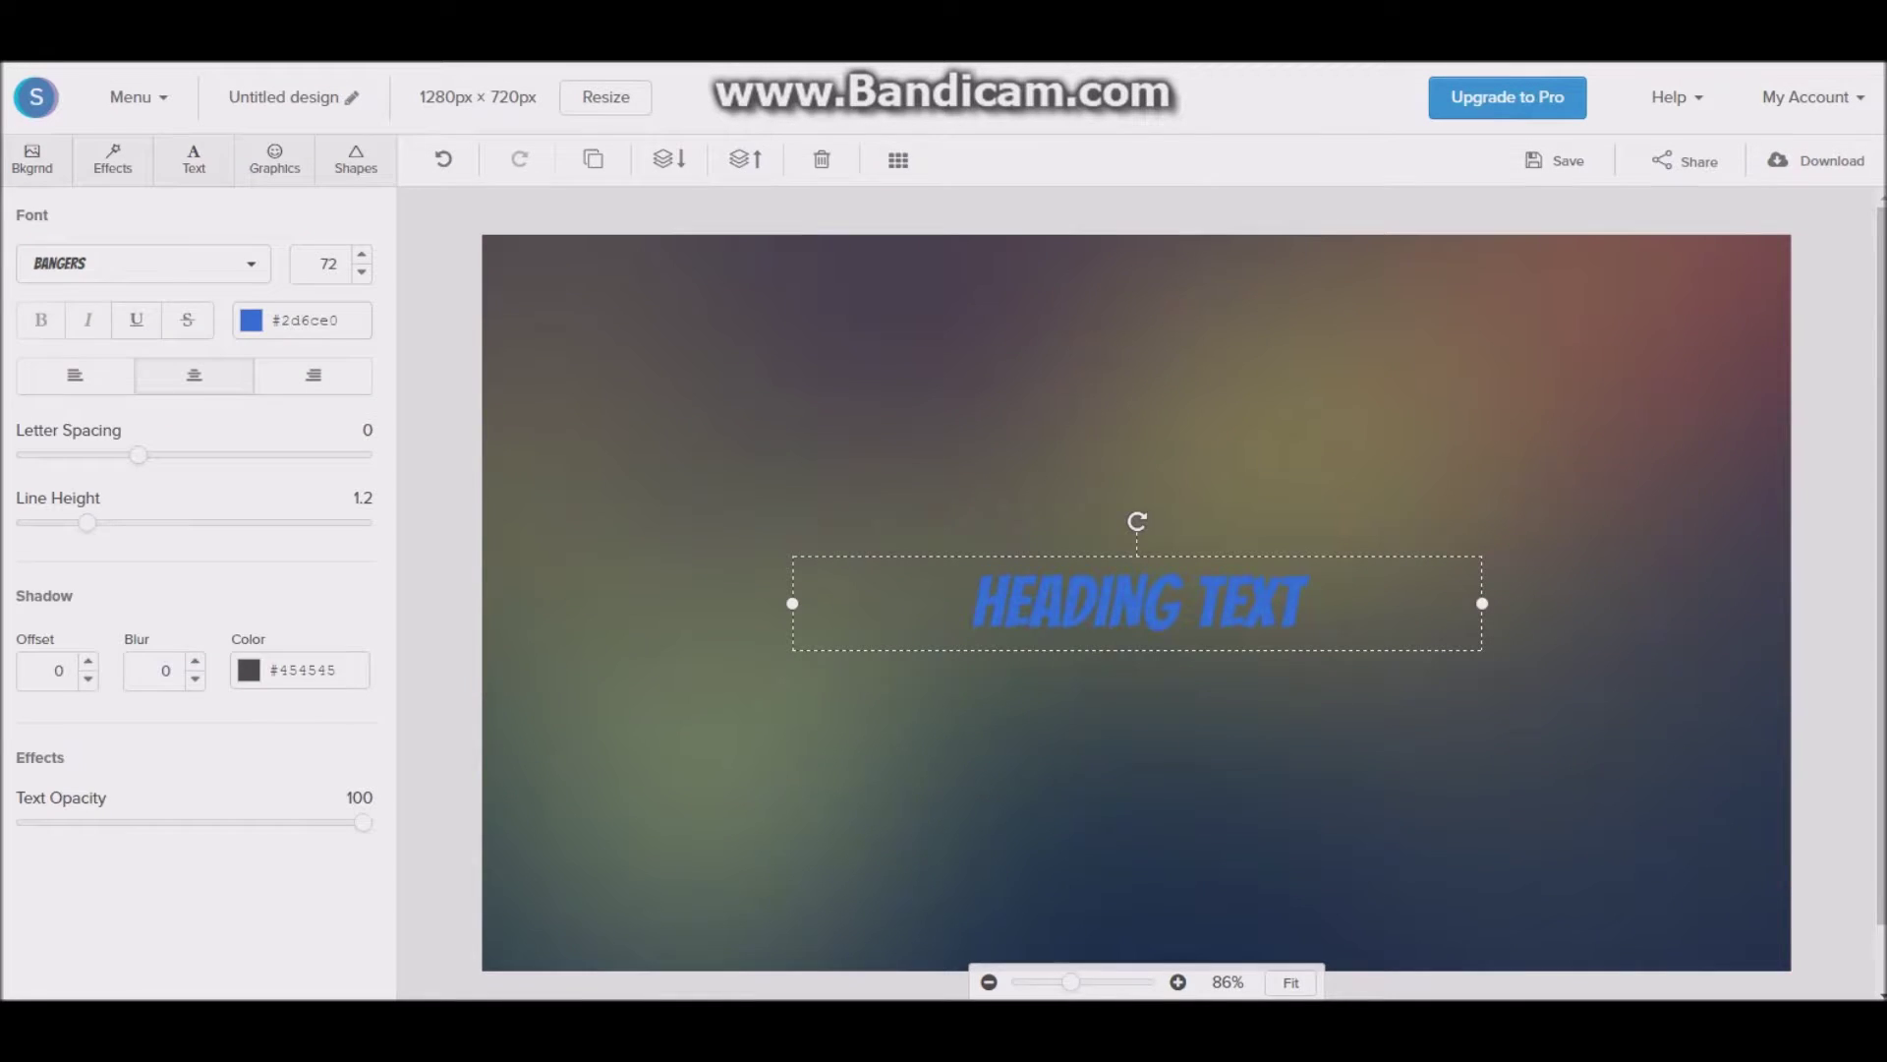
{"action": "left_click_drag", "start_coordinate": [138, 455], "coordinate": [193, 455]}
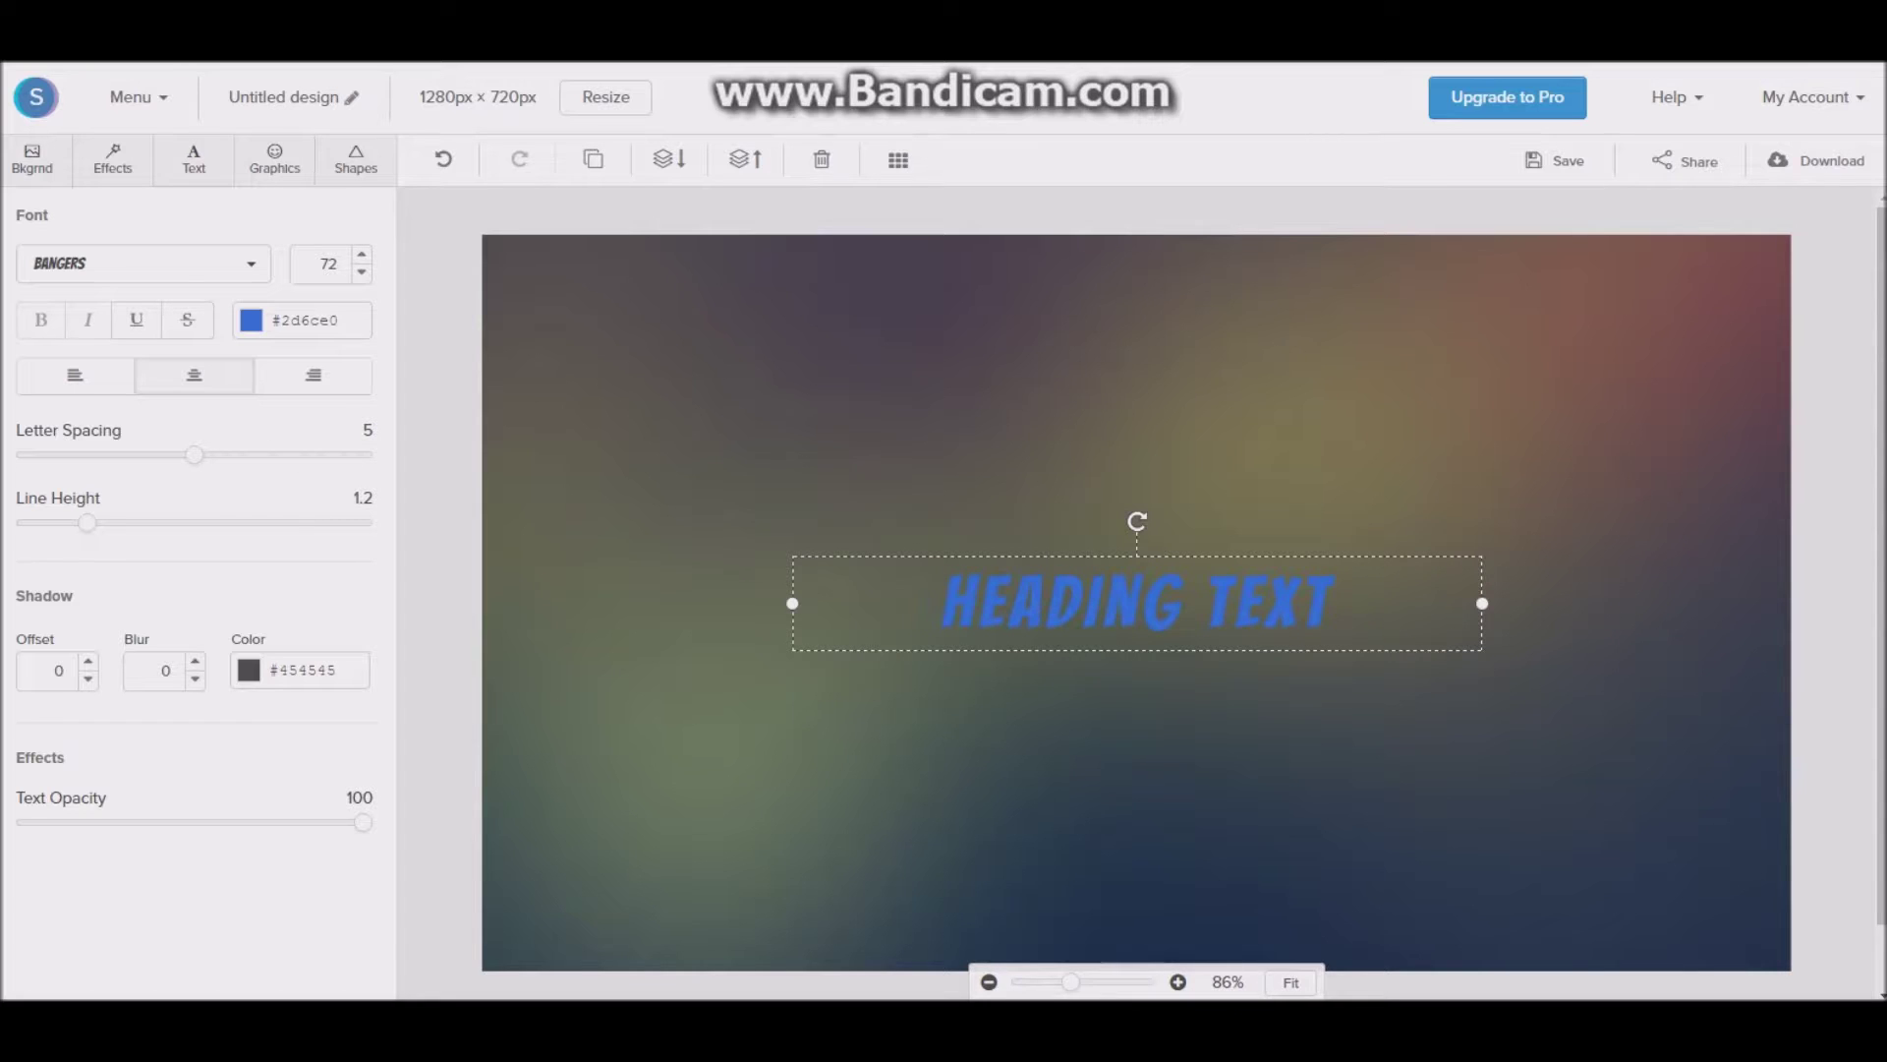
{"action": "left_click_drag", "start_coordinate": [87, 522], "coordinate": [132, 522]}
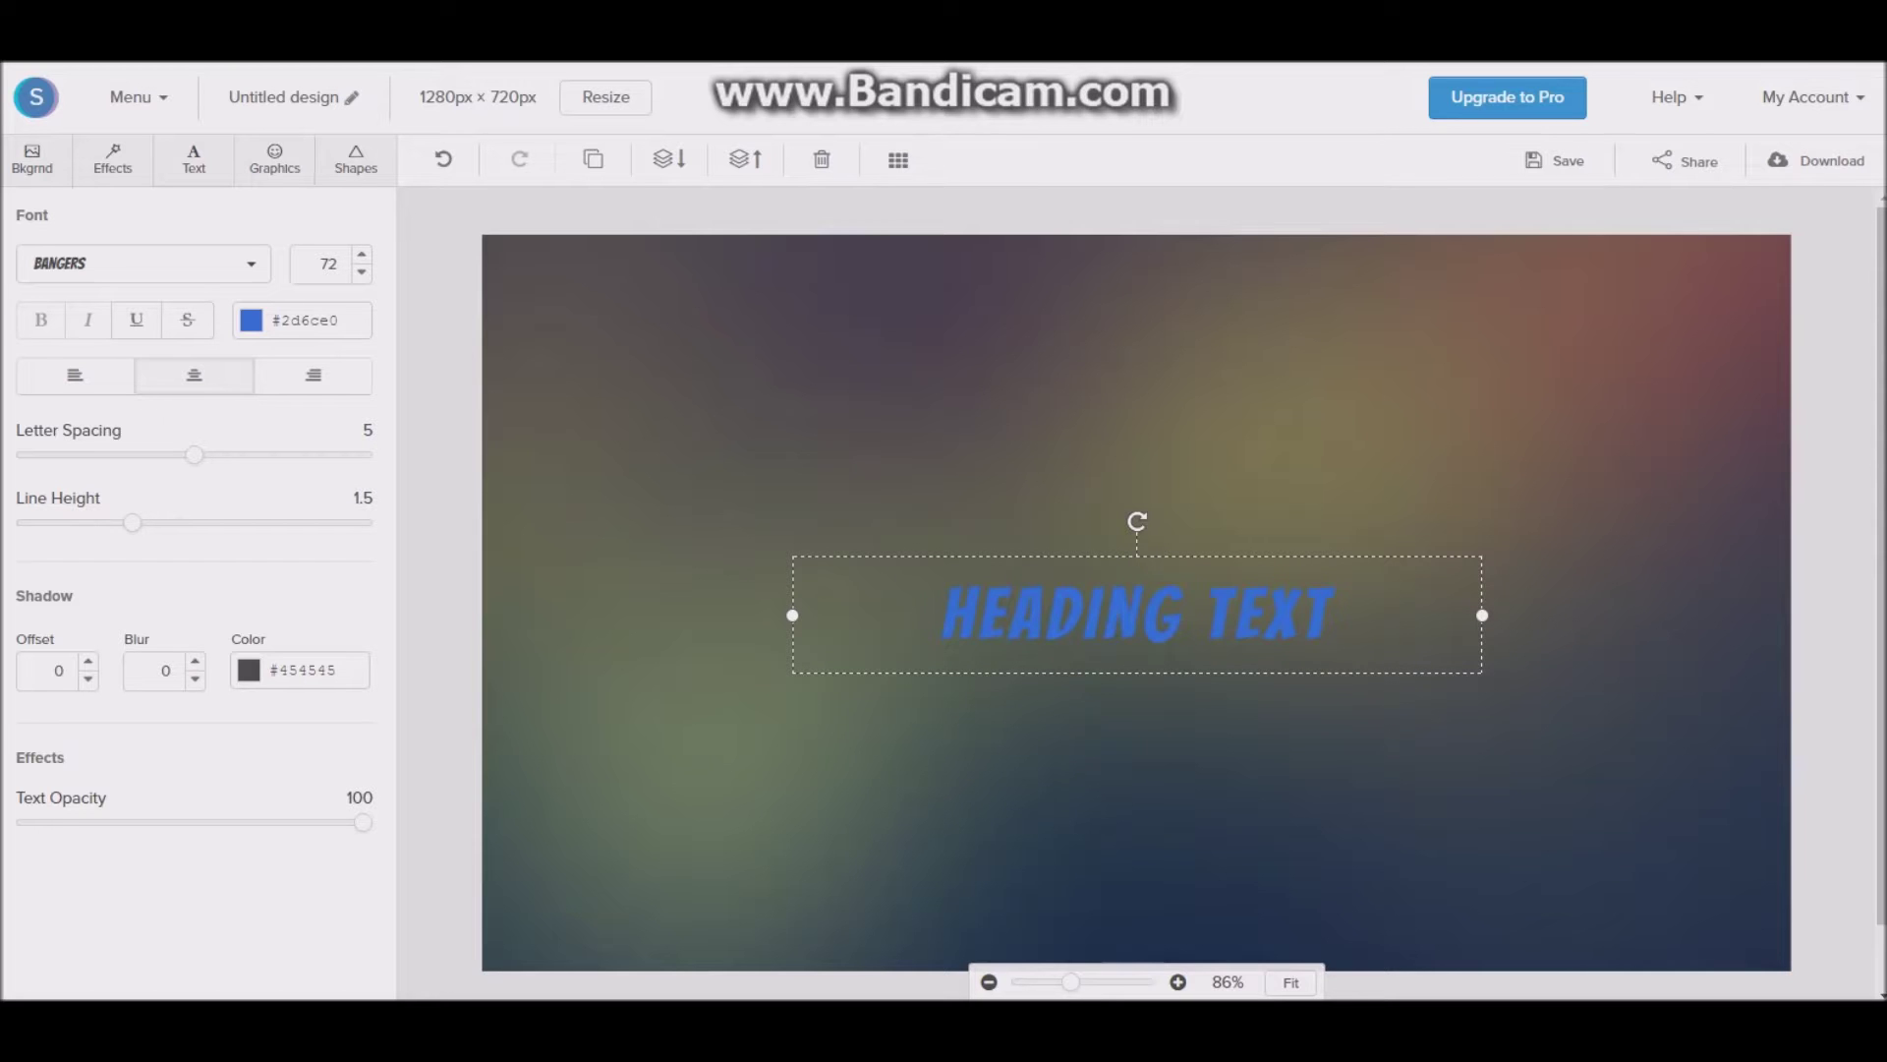
- Give the heading a shadow, trying an offset of 24 and reducing it to 9
{"action": "scroll", "coordinate": [1136, 589], "scroll_direction": "down", "scroll_amount": 1}
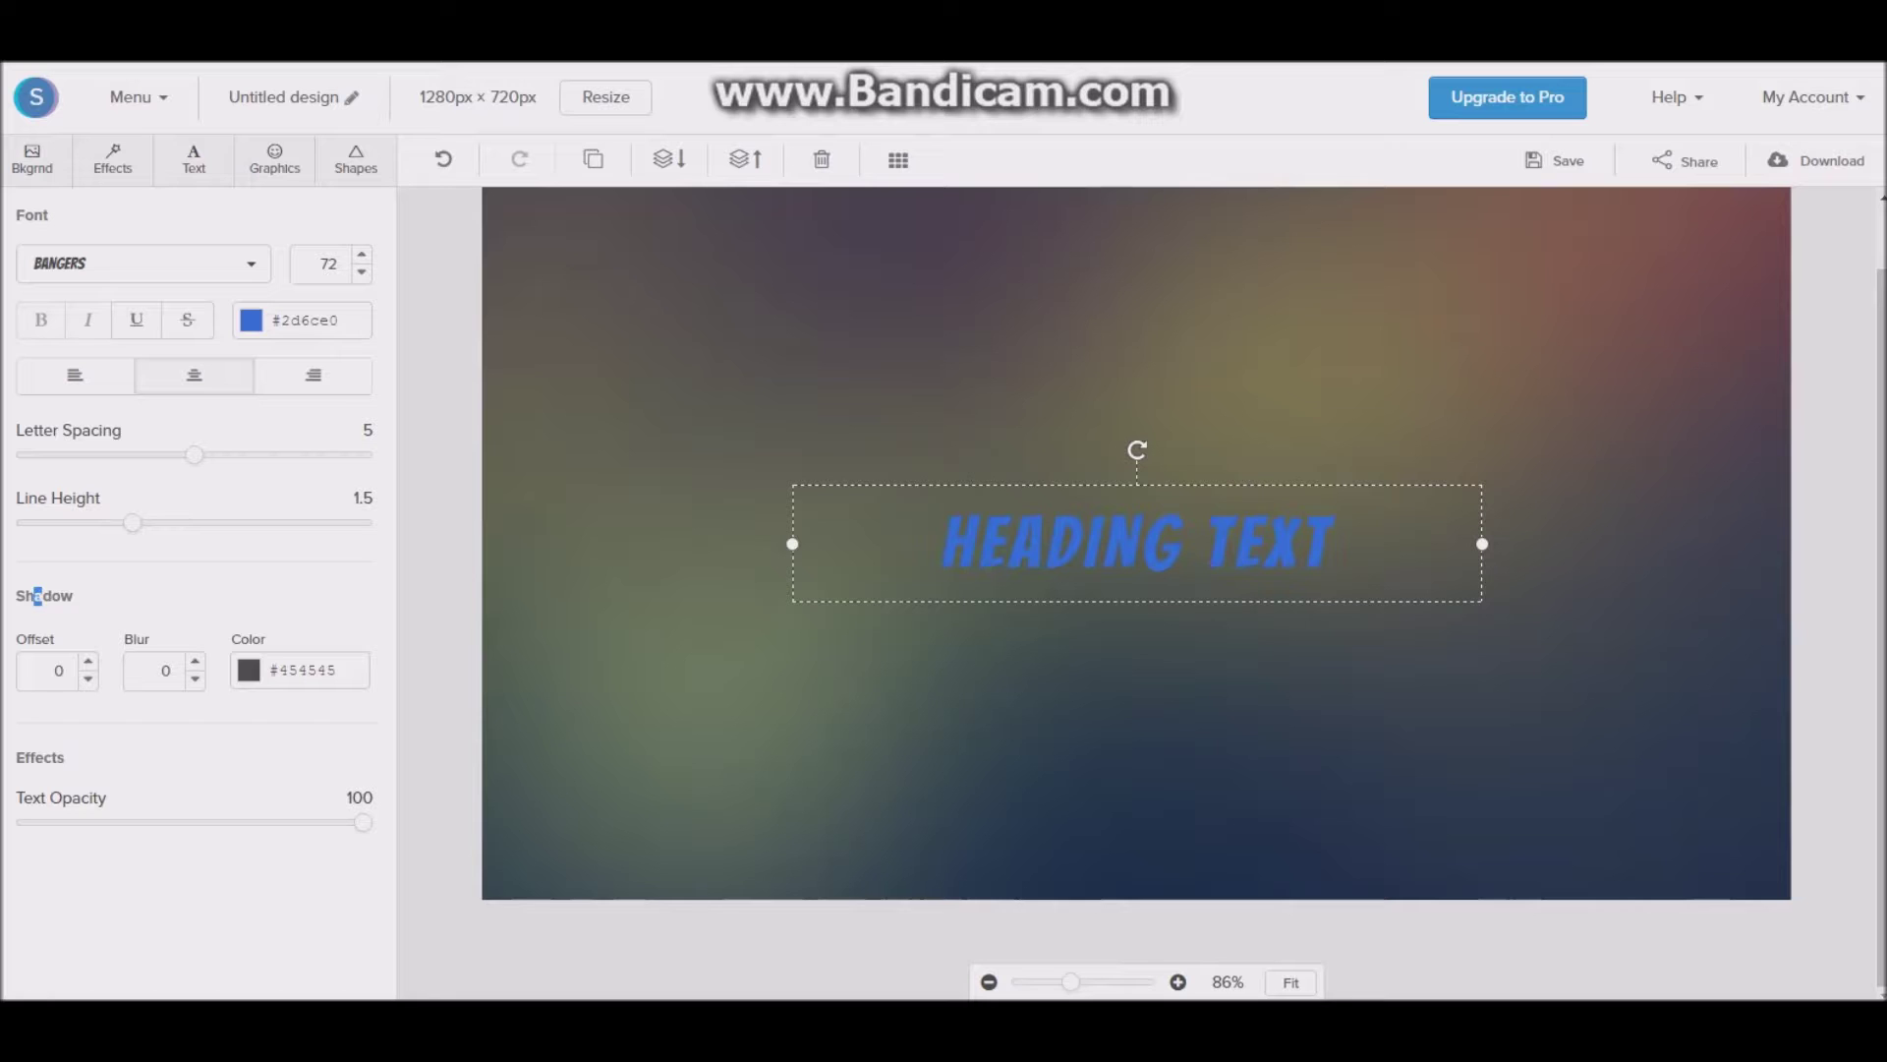
{"action": "left_click", "coordinate": [87, 662]}
{"action": "key", "text": "Up"}
{"action": "key", "text": "Up"}
{"action": "key", "text": "Up"}
{"action": "key", "text": "Up"}
{"action": "key", "text": "Up"}
{"action": "key", "text": "Up"}
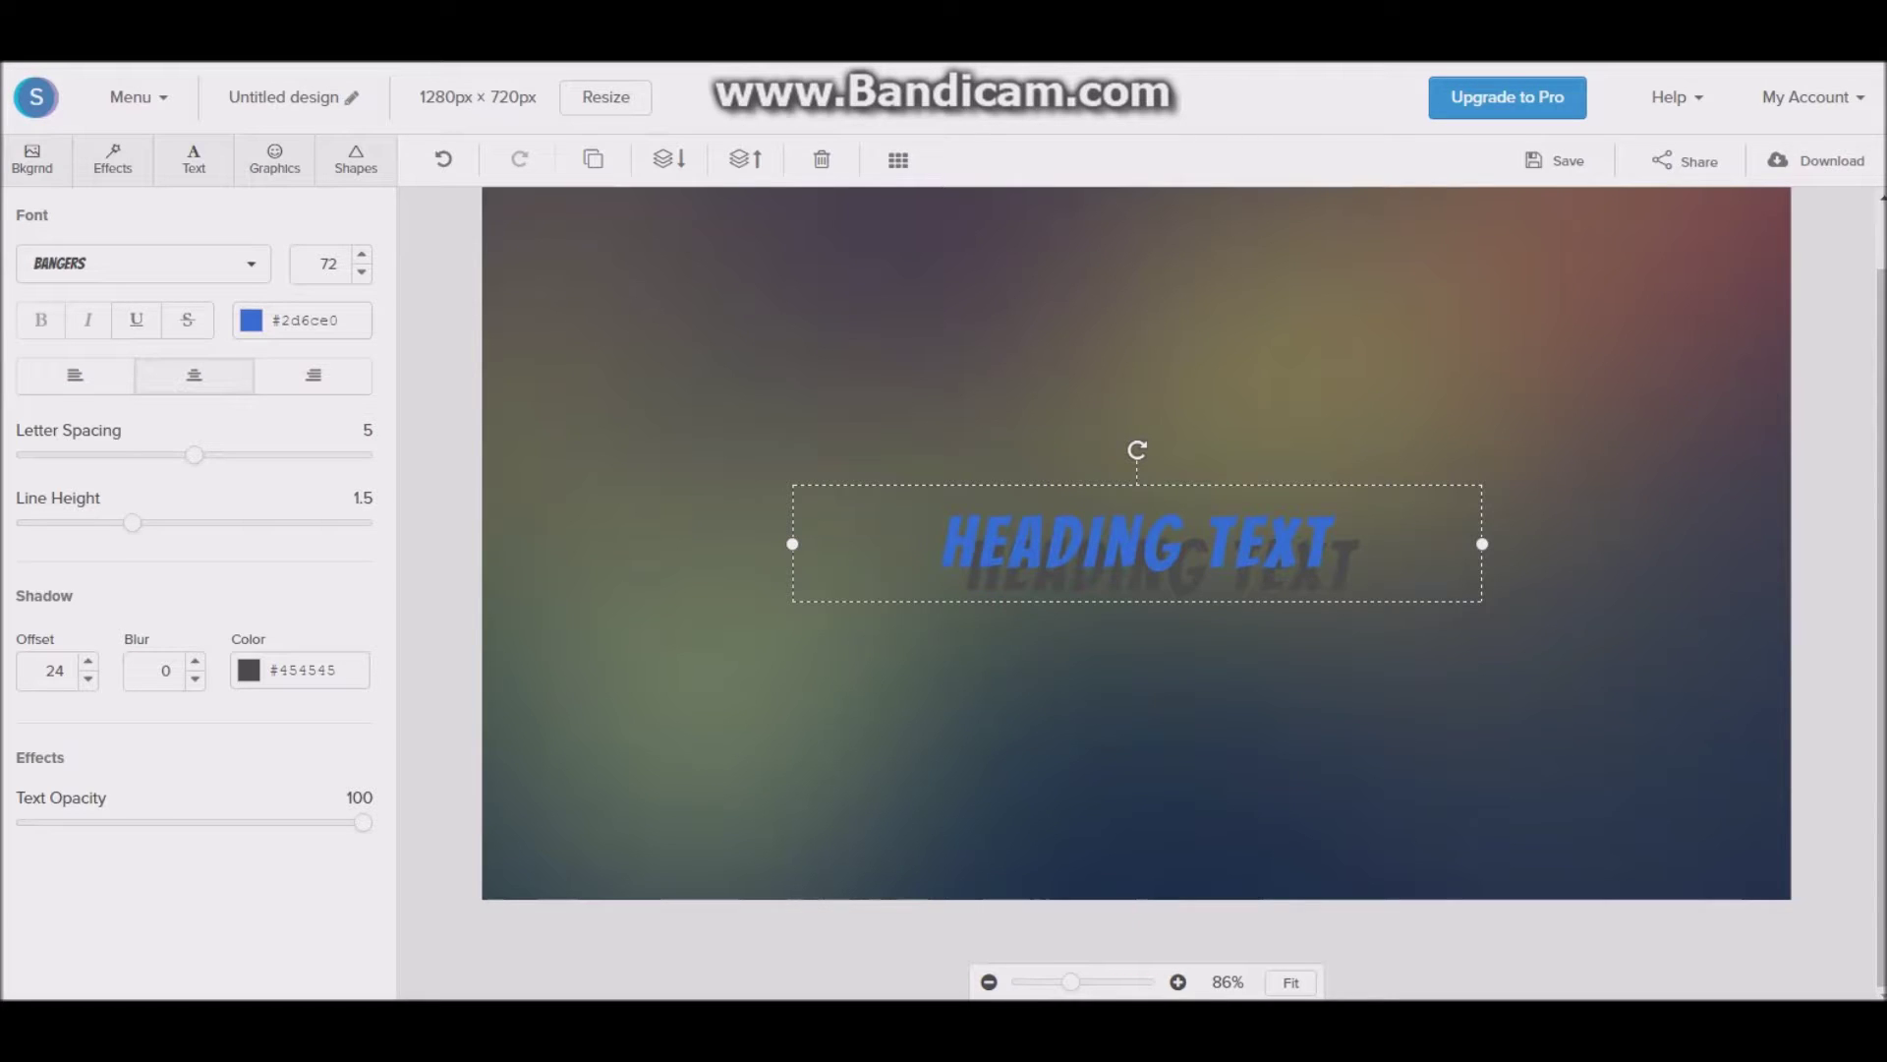
{"action": "key", "text": "Down"}
{"action": "key", "text": "Down"}
{"action": "key", "text": "Down"}
{"action": "key", "text": "Down"}
{"action": "key", "text": "Down"}
{"action": "key", "text": "Down"}
{"action": "key", "text": "Down"}
{"action": "key", "text": "Down"}
{"action": "key", "text": "Down"}
{"action": "key", "text": "Down"}
{"action": "key", "text": "Down"}
{"action": "key", "text": "Down"}
{"action": "key", "text": "Down"}
{"action": "key", "text": "Down"}
{"action": "key", "text": "Down"}
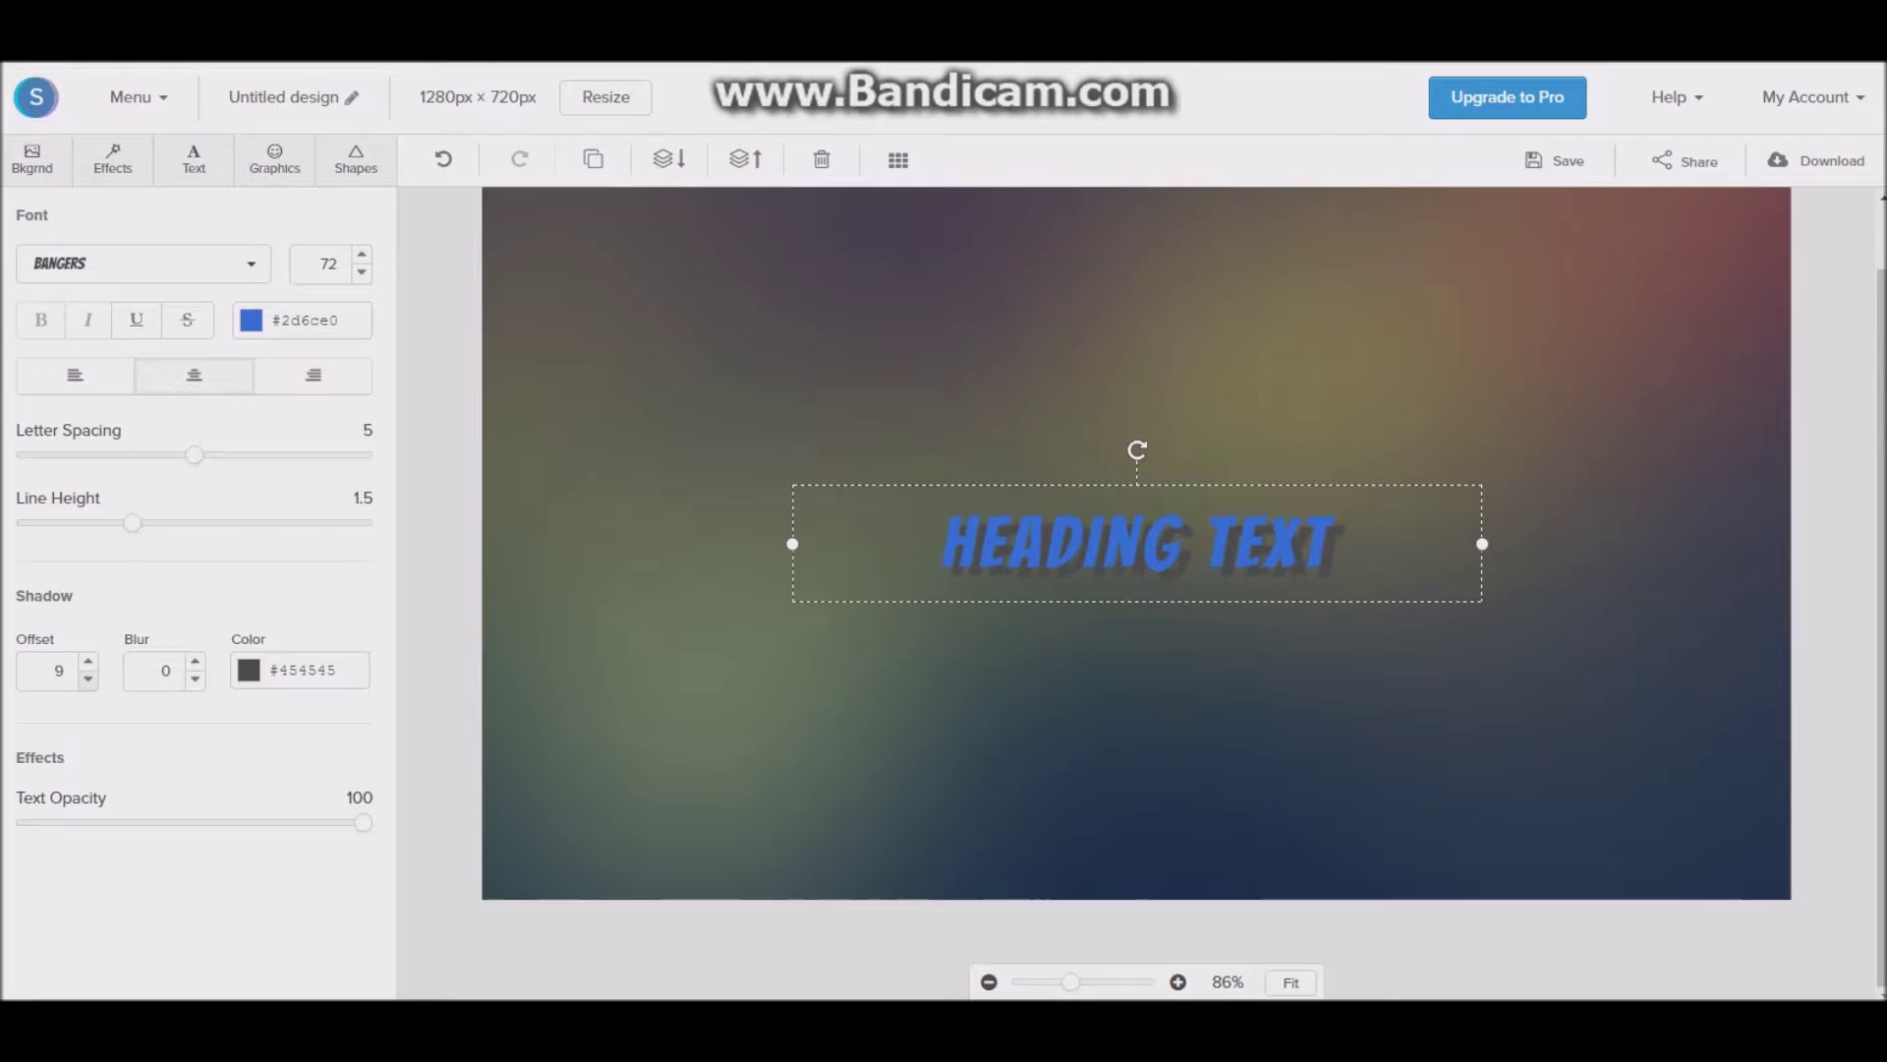
- Refine the heading's shadow with an offset of 8, a blur of 2 and the dark gray color #474646
{"action": "left_click", "coordinate": [194, 661]}
{"action": "key", "text": "Up"}
{"action": "key", "text": "Up"}
{"action": "key", "text": "Up"}
{"action": "key", "text": "Up"}
{"action": "key", "text": "Down"}
{"action": "key", "text": "Down"}
{"action": "key", "text": "Down"}
{"action": "key", "text": "Down"}
{"action": "key", "text": "Down"}
{"action": "key", "text": "Down"}
{"action": "key", "text": "Down"}
{"action": "left_click", "coordinate": [272, 670]}
{"action": "mouse_move", "coordinate": [165, 822]}
{"action": "left_mouse_down"}
{"action": "mouse_move", "coordinate": [166, 870]}
{"action": "mouse_move", "coordinate": [168, 804]}
{"action": "mouse_move", "coordinate": [167, 821]}
{"action": "left_mouse_up"}
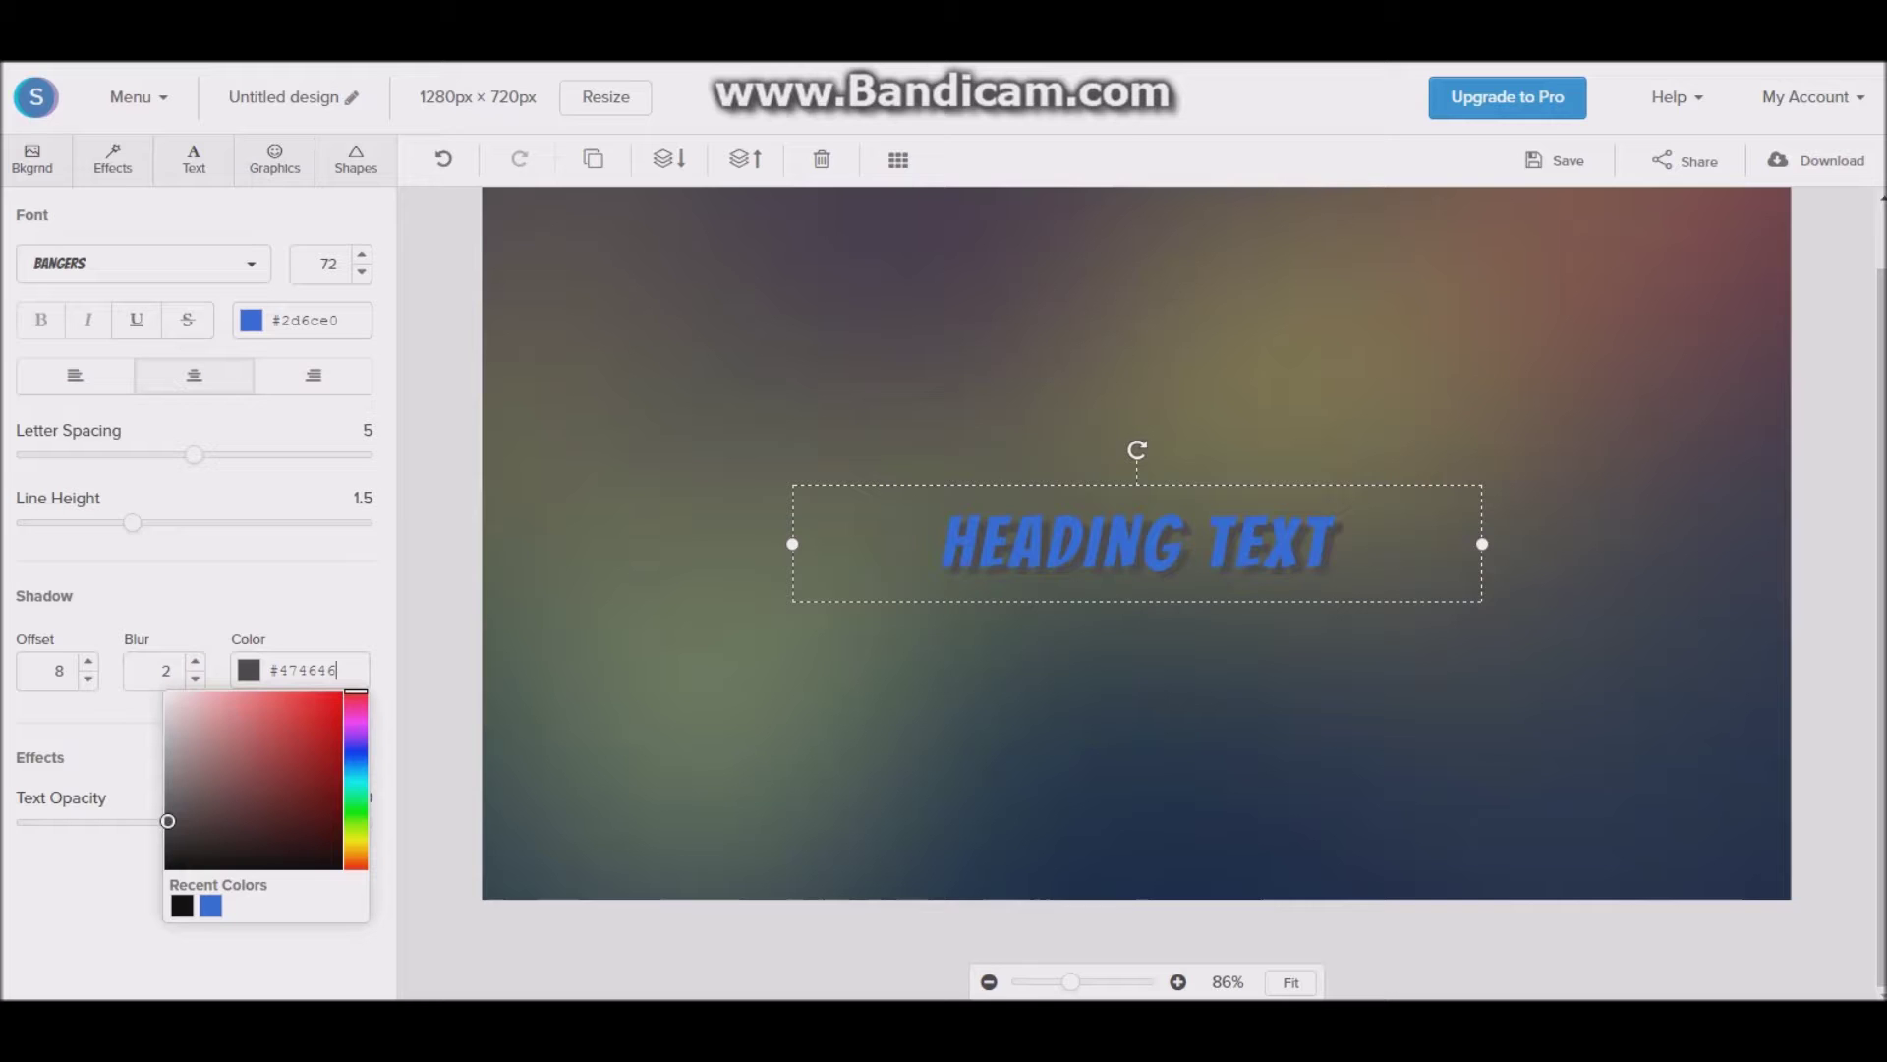
- Increase the heading's font size to 98
{"action": "left_click", "coordinate": [361, 255]}
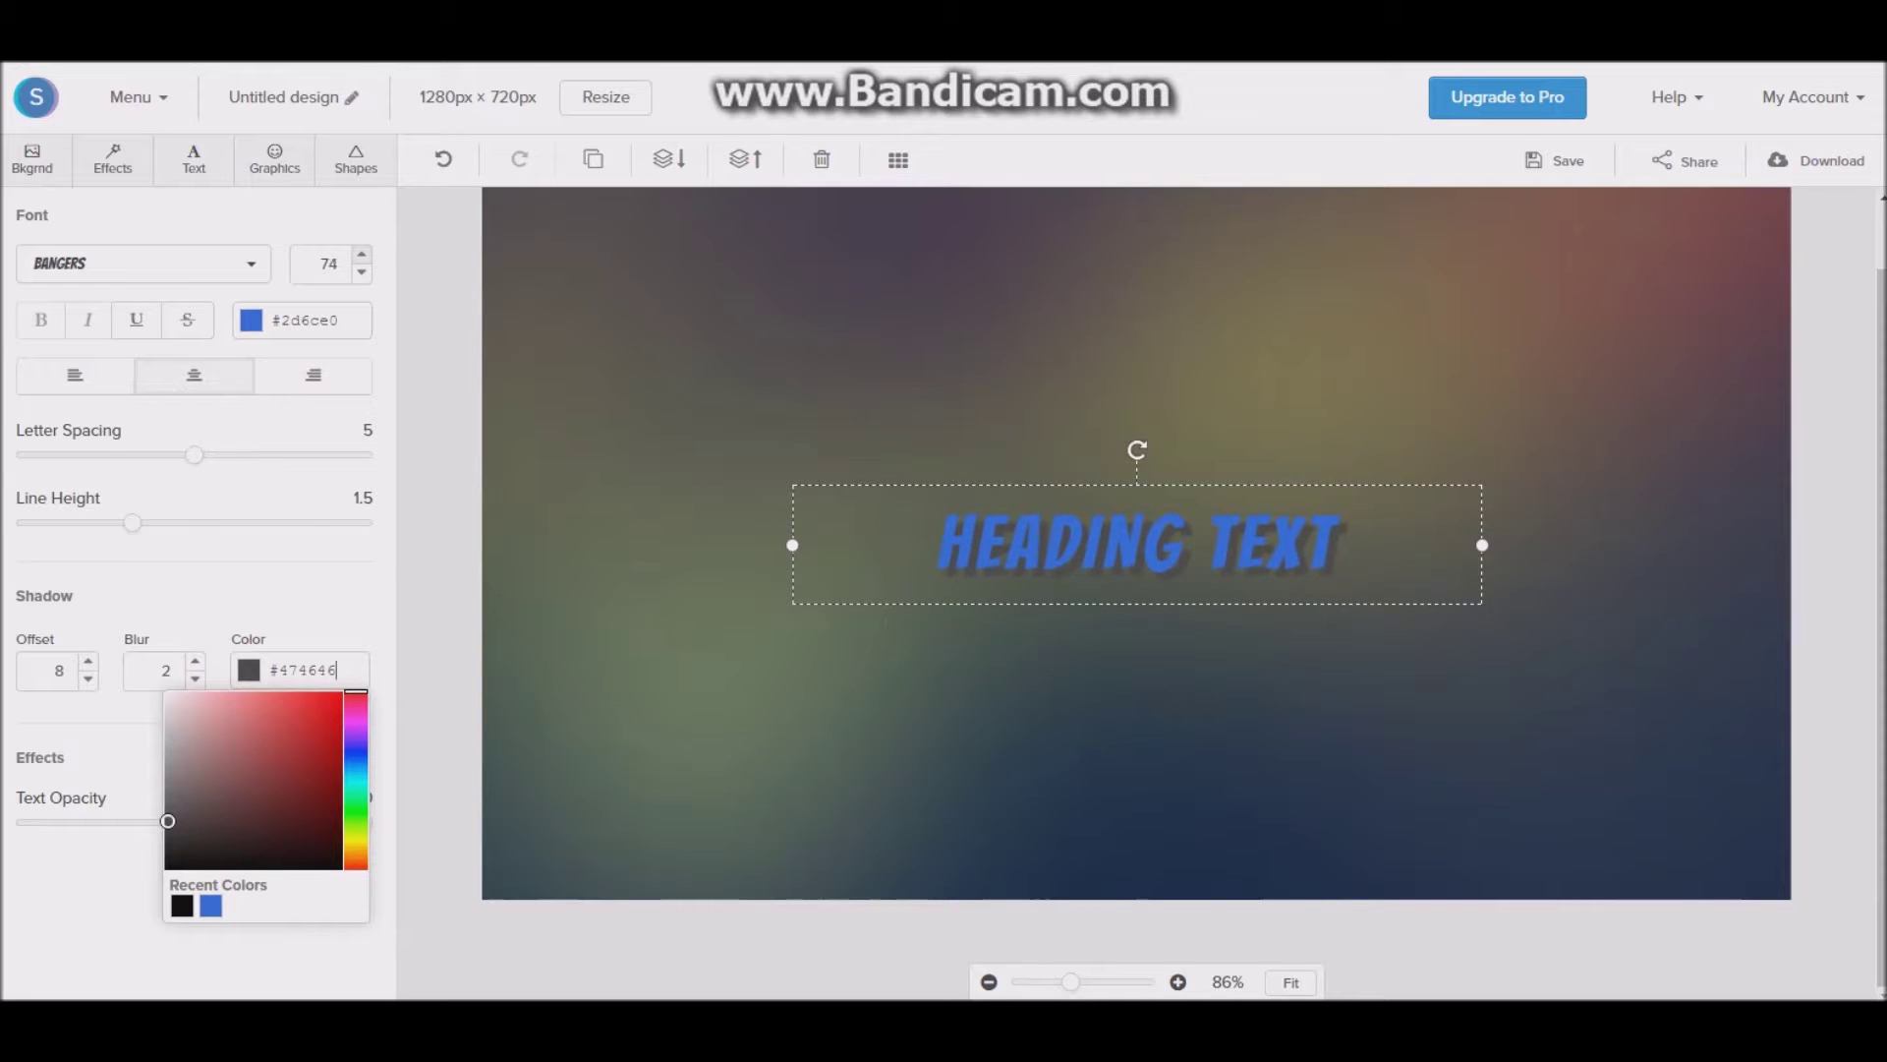
{"action": "key", "text": "Up"}
{"action": "key", "text": "Up"}
{"action": "key", "text": "Up"}
{"action": "key", "text": "Up"}
{"action": "key", "text": "Up"}
{"action": "key", "text": "Up"}
{"action": "key", "text": "Up"}
{"action": "key", "text": "Up"}
{"action": "key", "text": "Up"}
{"action": "key", "text": "Up"}
{"action": "key", "text": "Up"}
{"action": "key", "text": "Up"}
{"action": "key", "text": "Up"}
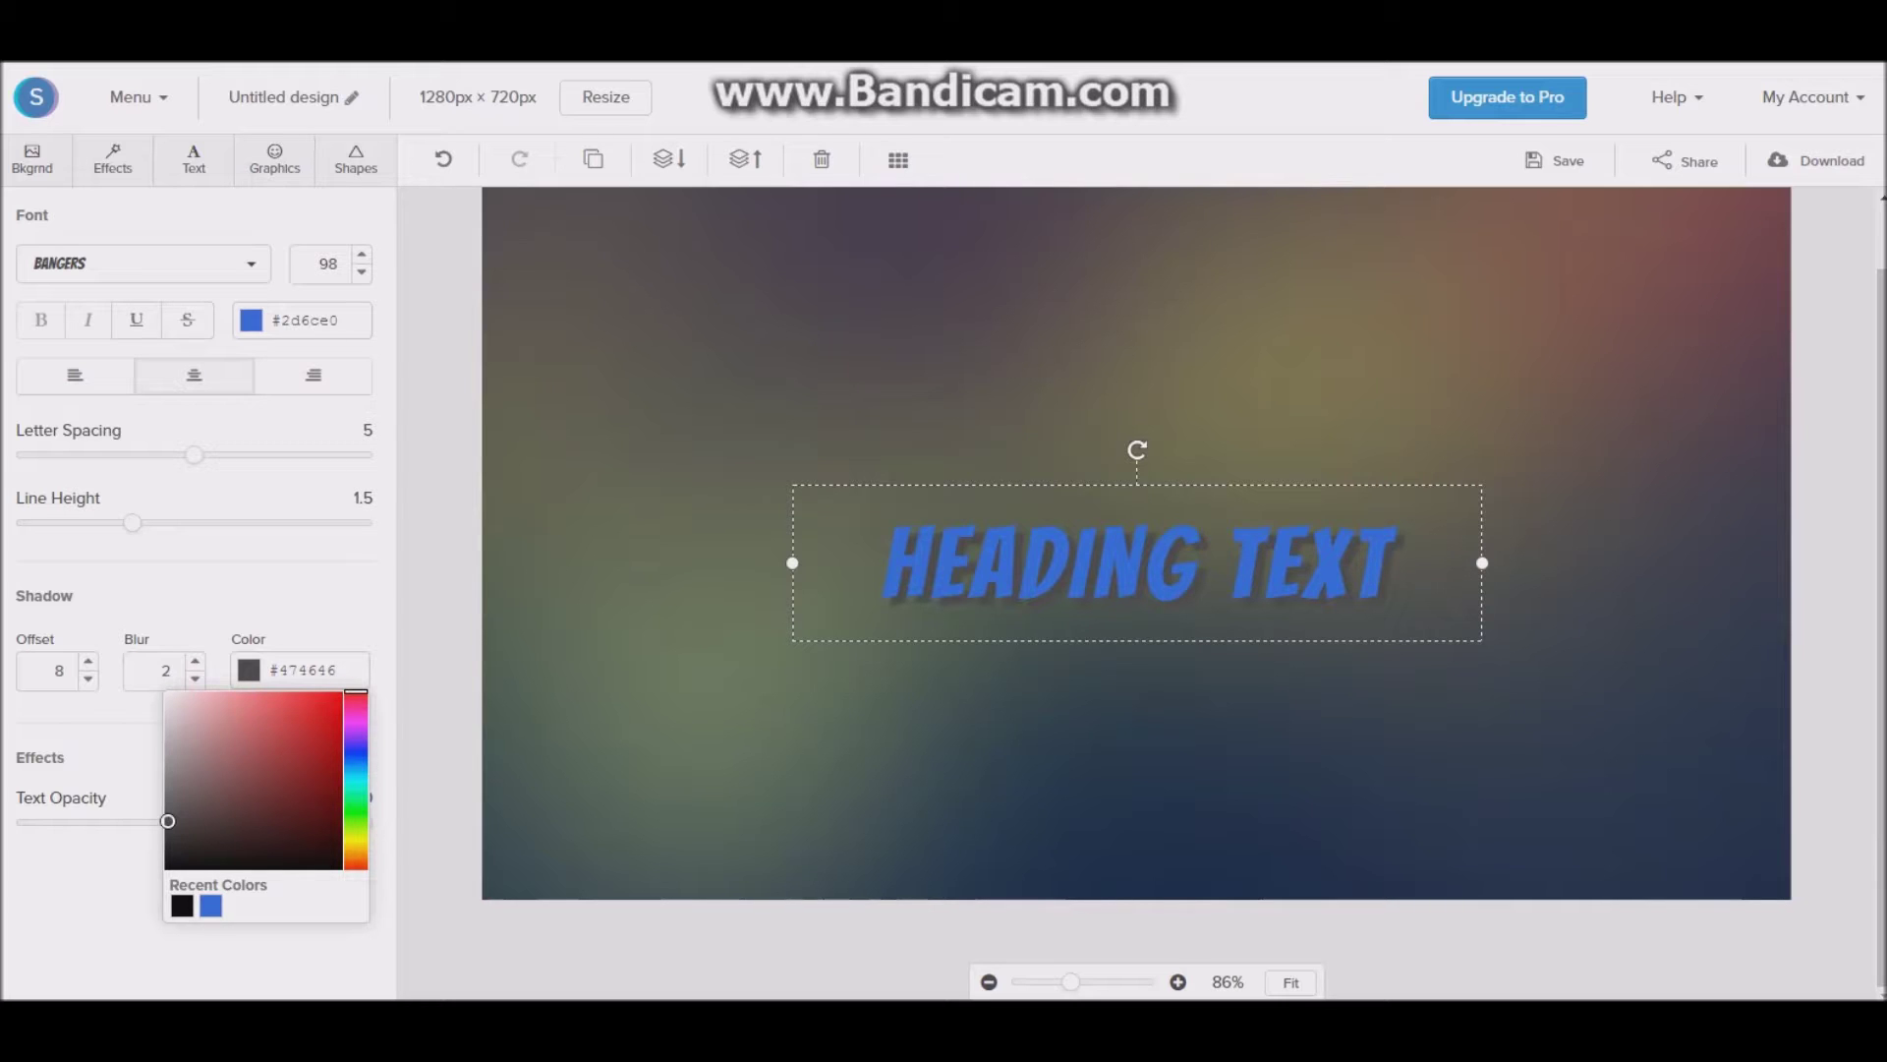
- Replace the heading's placeholder text with "HOW TO MAKE A COUSTOM THUMNAIL LIKE THIS!"
{"action": "double_click", "coordinate": [1138, 563]}
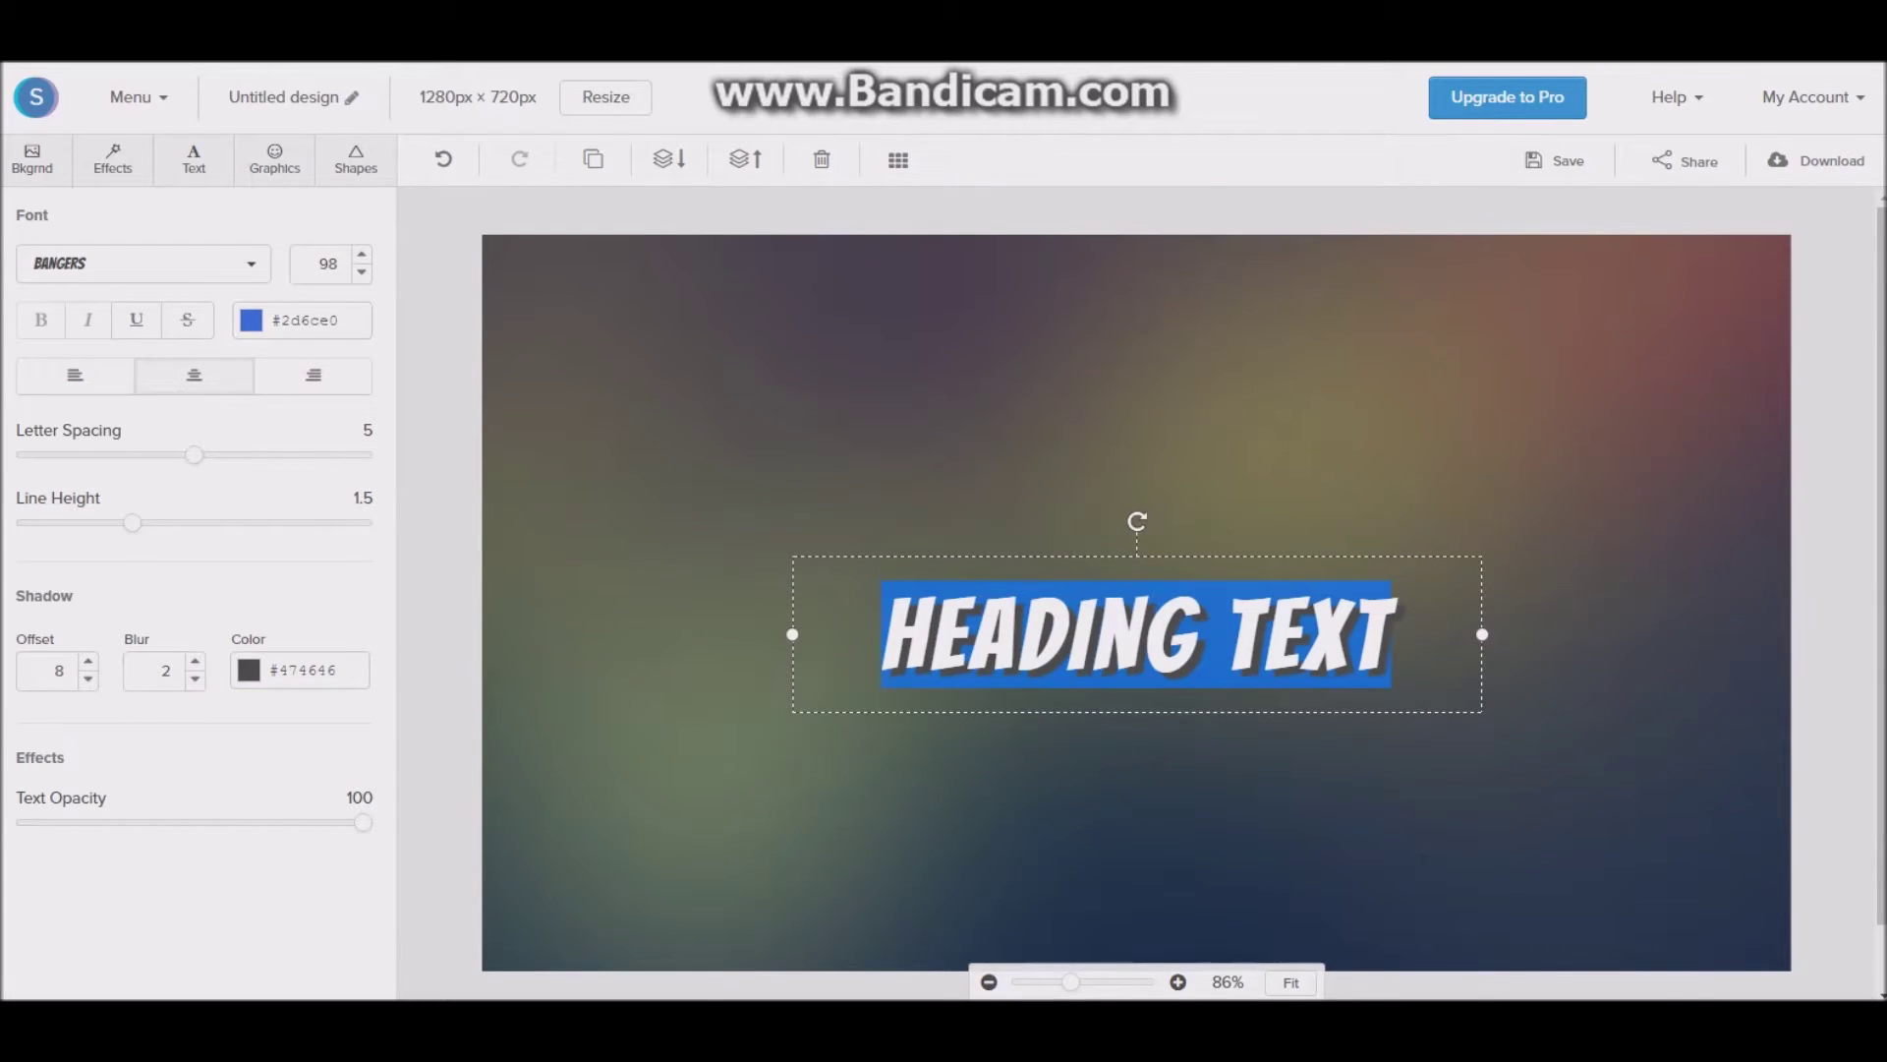
{"action": "key", "text": "BackSpace"}
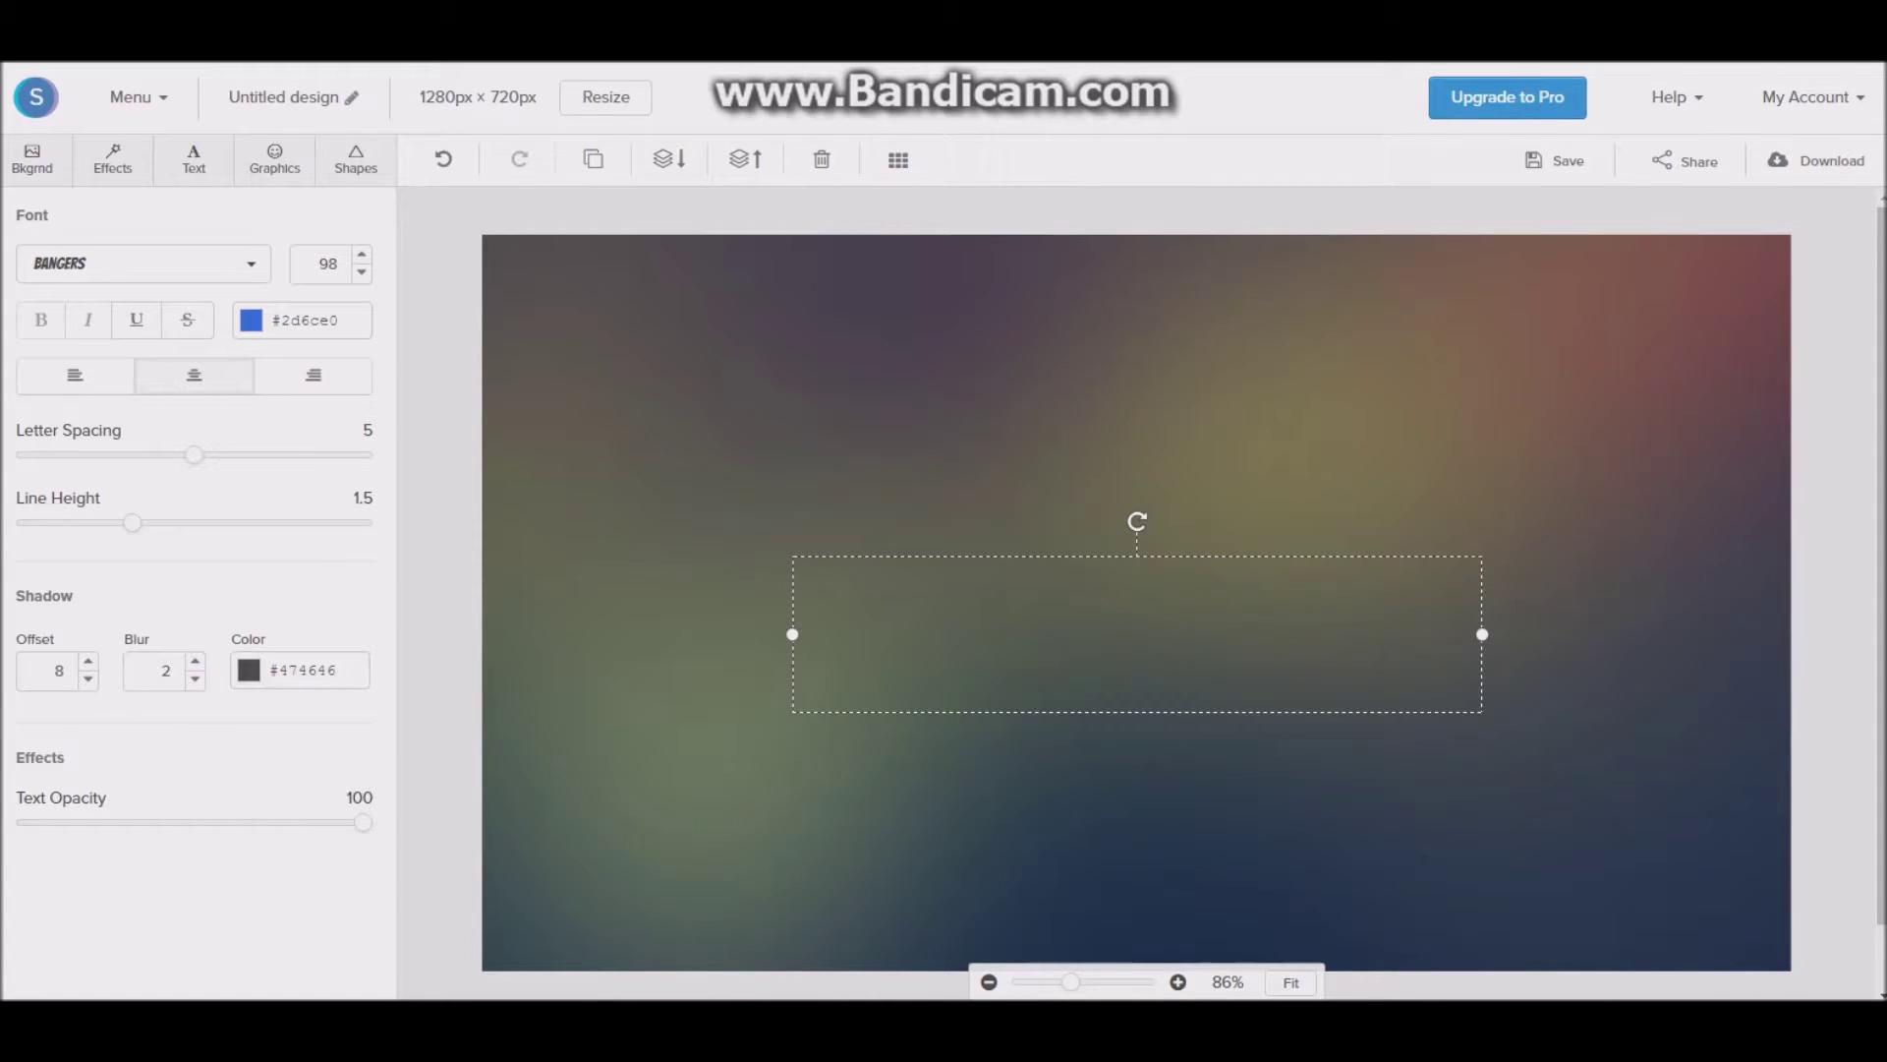
{"action": "type", "text": "HOW TO MAKE A COUSTOM THUMNAIL"}
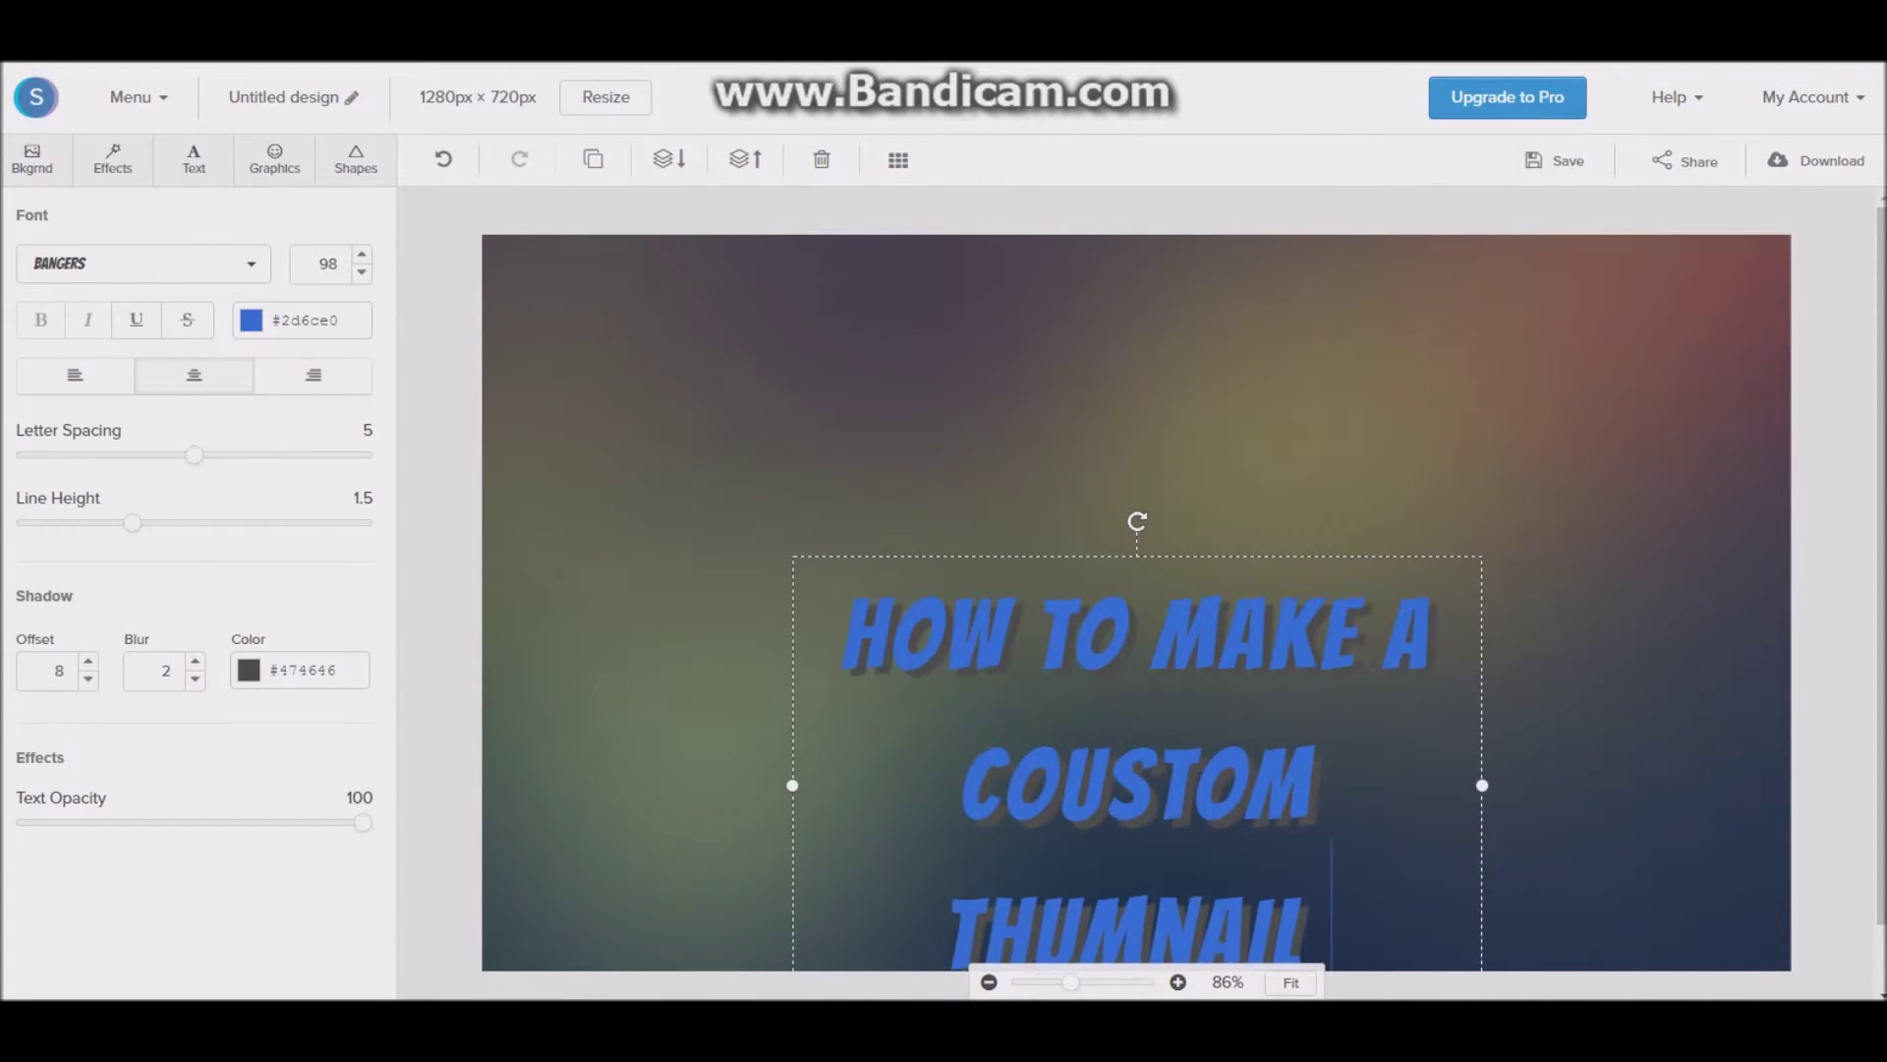
{"action": "type", "text": " LIKE THIS"}
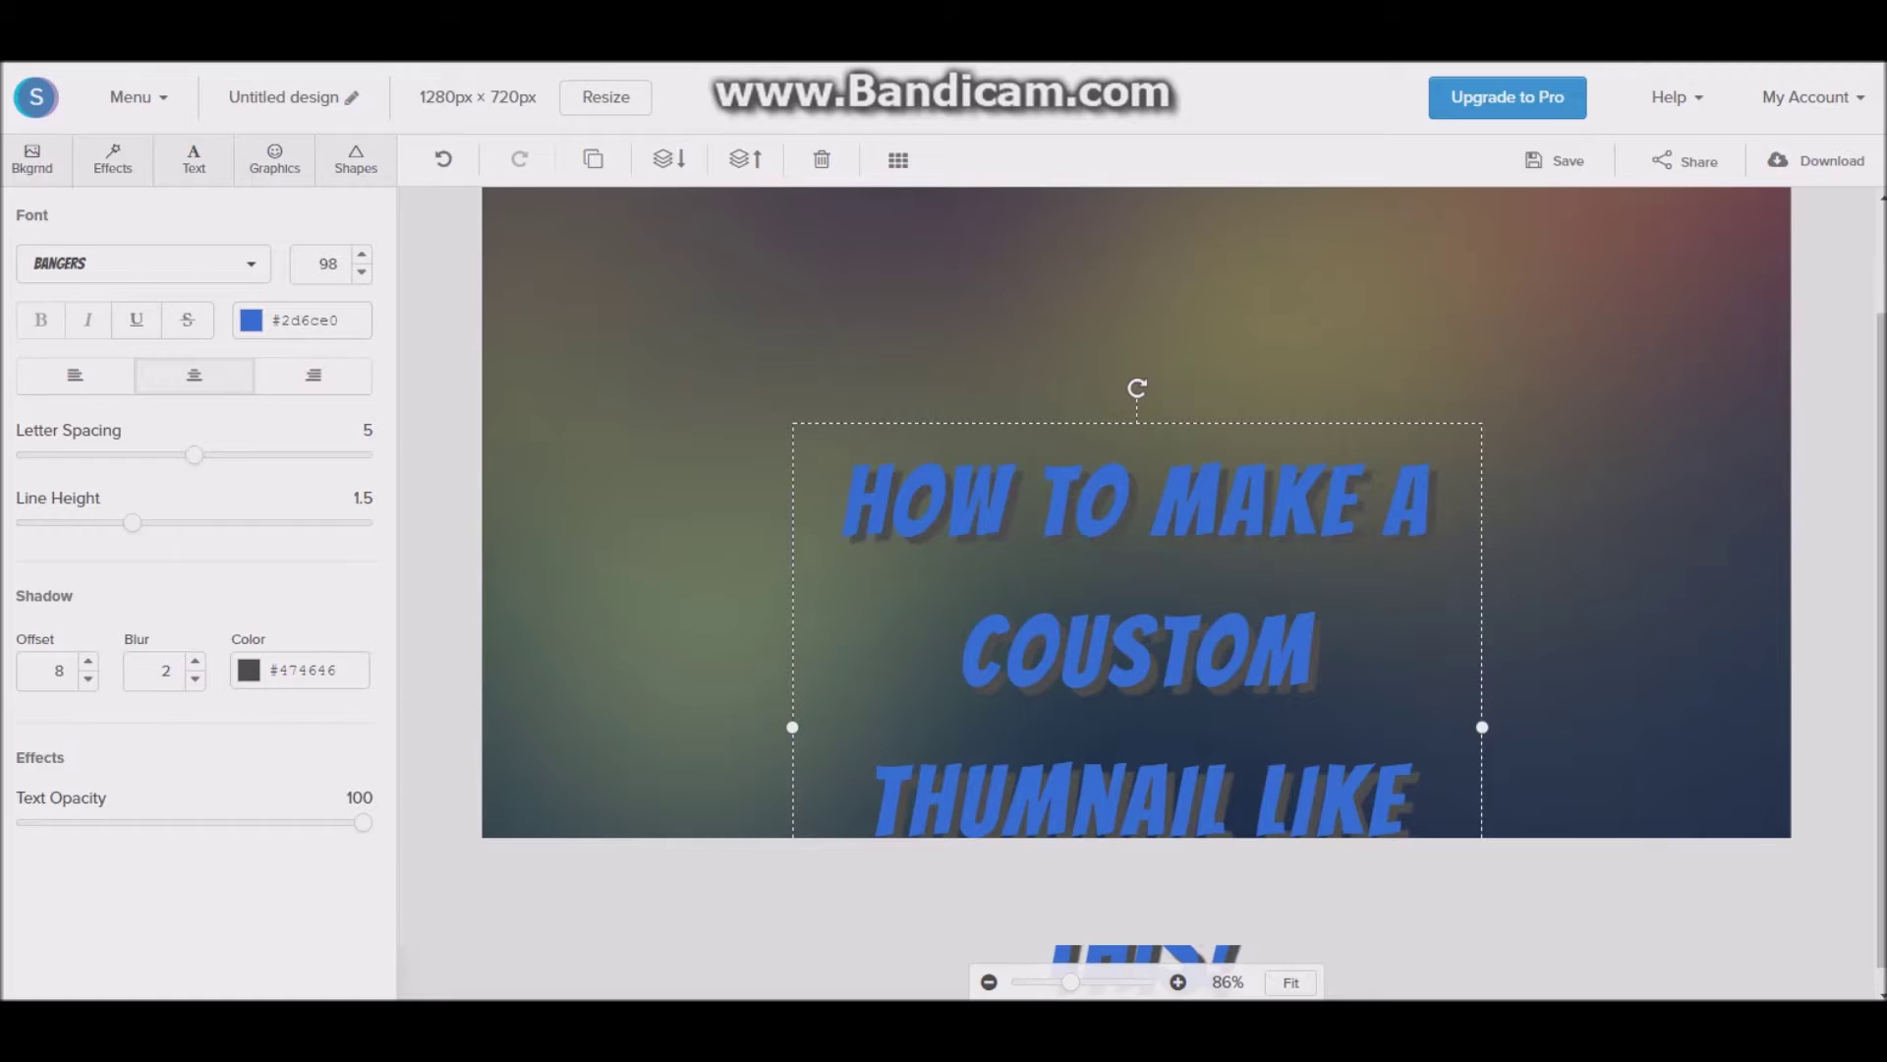
{"action": "key", "text": "ctrl+a"}
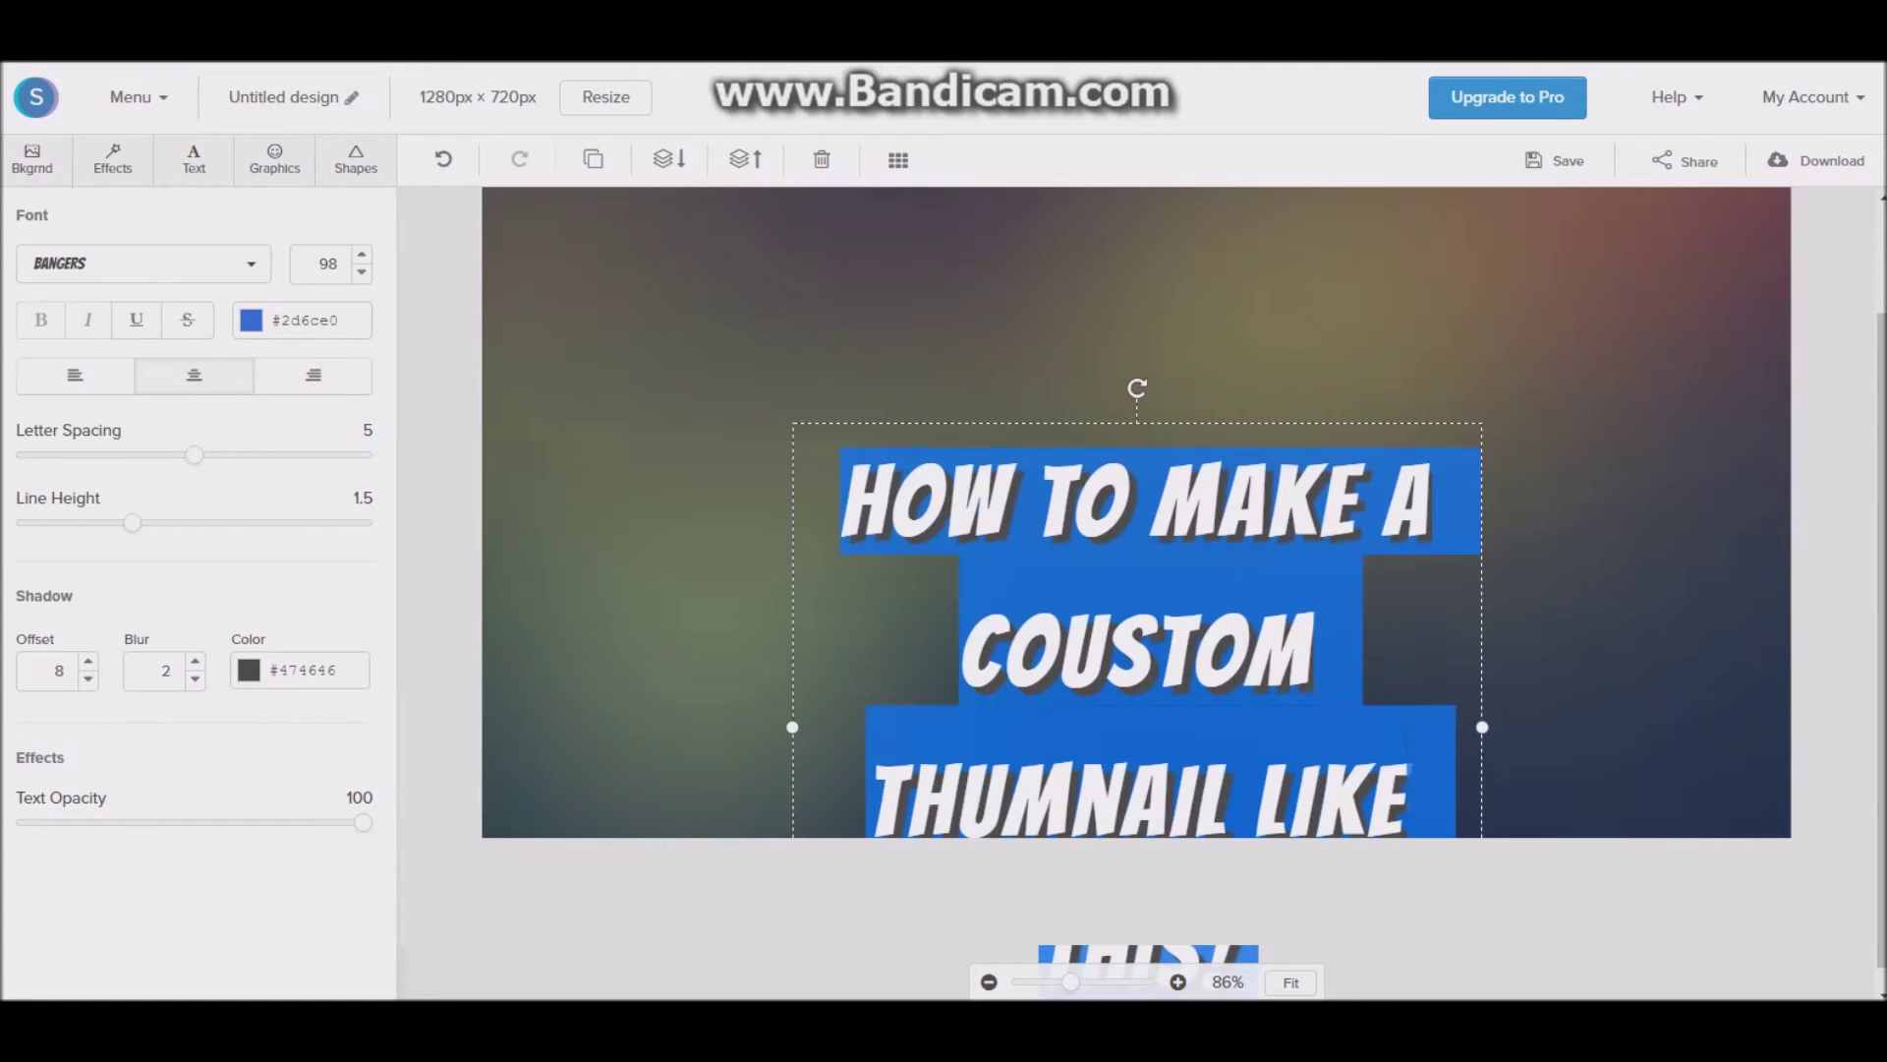
{"action": "left_click", "coordinate": [1341, 661]}
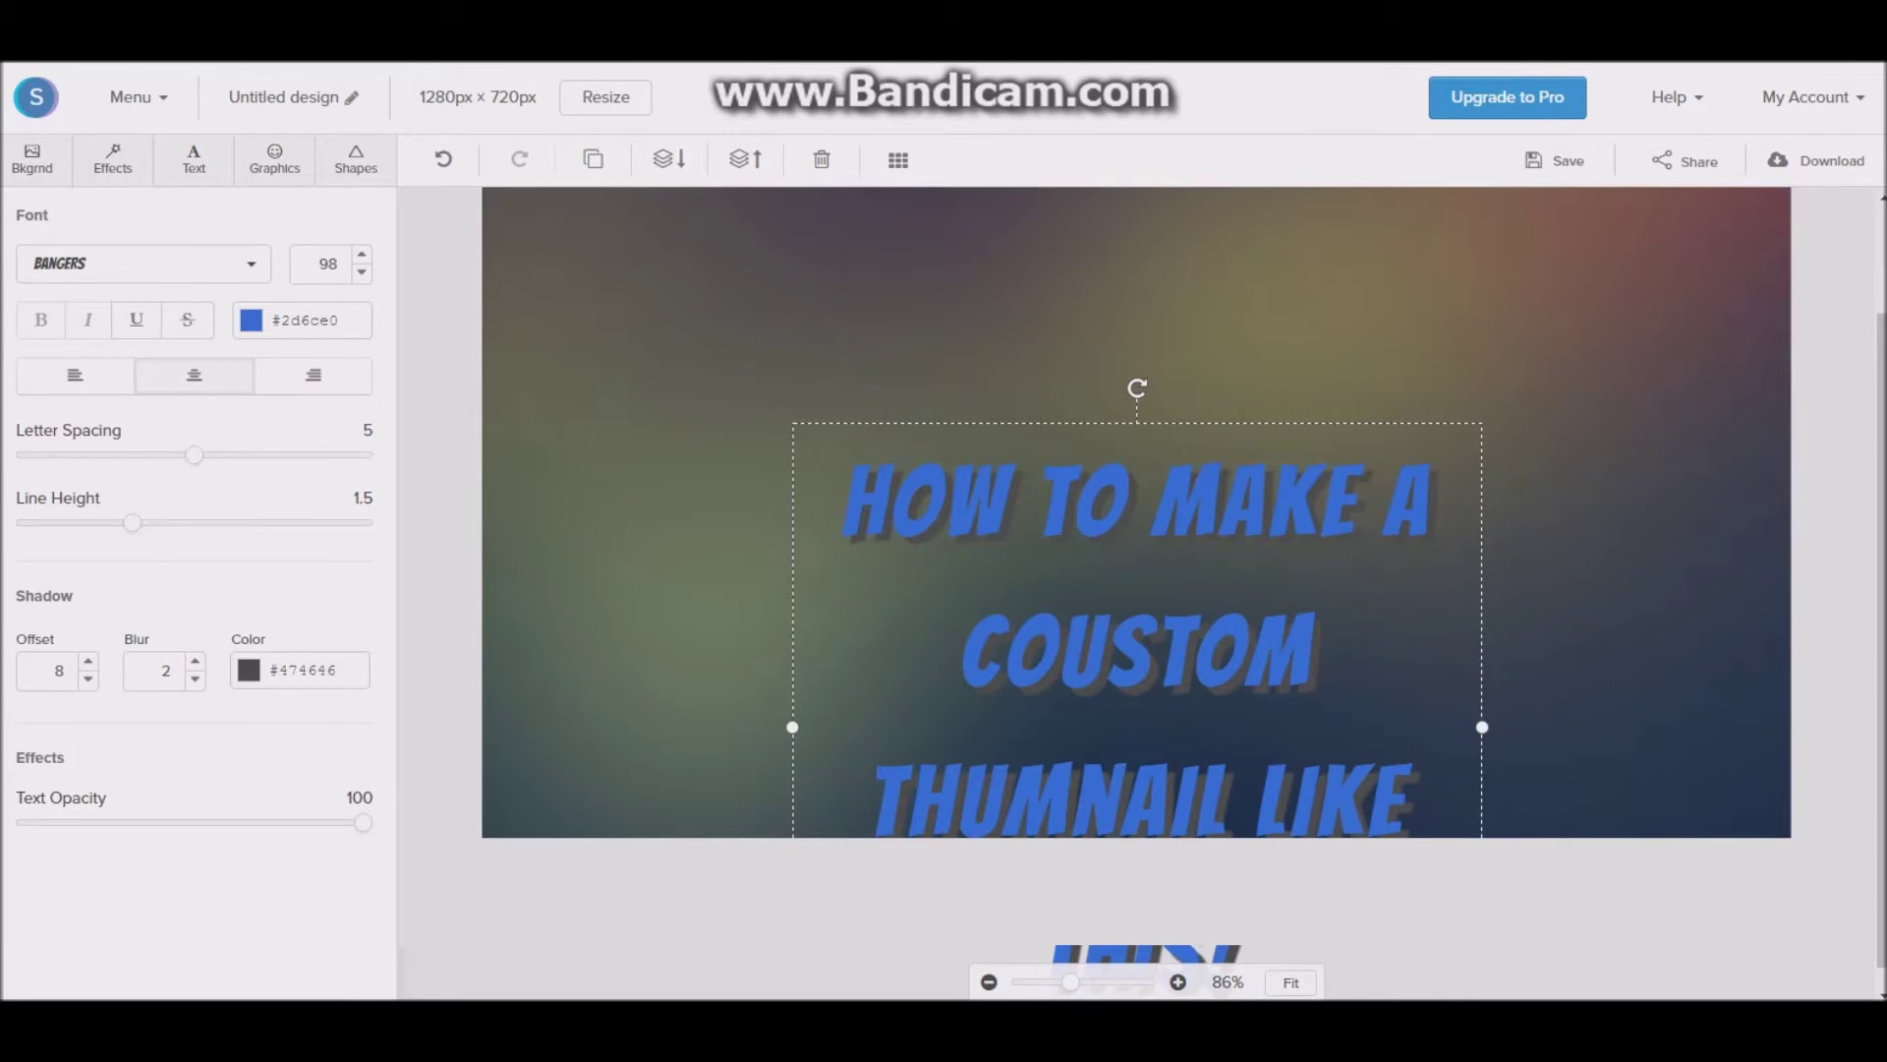
{"action": "key", "text": "Escape"}
- Widen the heading's text box so the text wraps onto two lines, and position it in the middle of the thumbnail
{"action": "left_click_drag", "start_coordinate": [1140, 688], "coordinate": [1141, 457]}
{"action": "scroll", "coordinate": [1140, 457], "scroll_direction": "up", "scroll_amount": 1}
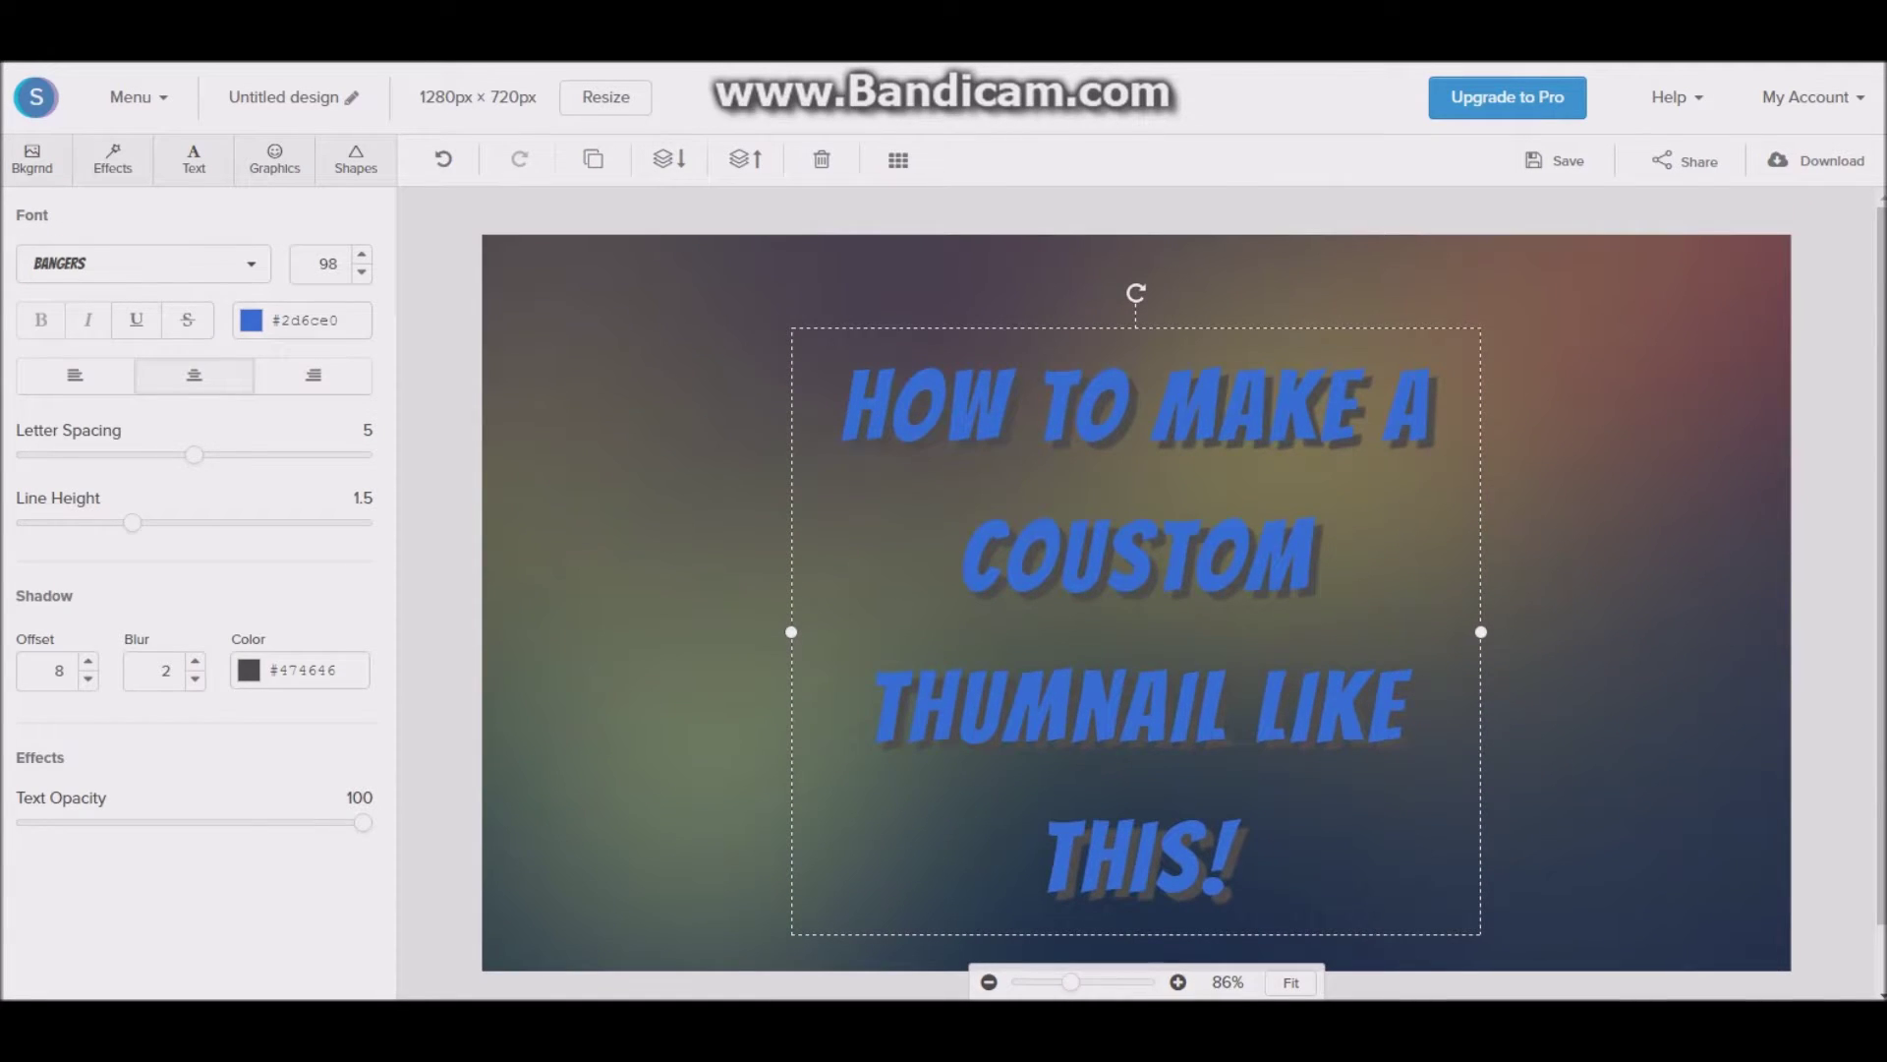
{"action": "left_click_drag", "start_coordinate": [1481, 632], "coordinate": [1748, 557]}
{"action": "left_click_drag", "start_coordinate": [792, 557], "coordinate": [725, 558]}
{"action": "left_click_drag", "start_coordinate": [1237, 630], "coordinate": [1131, 602]}
{"action": "key", "text": "Escape"}
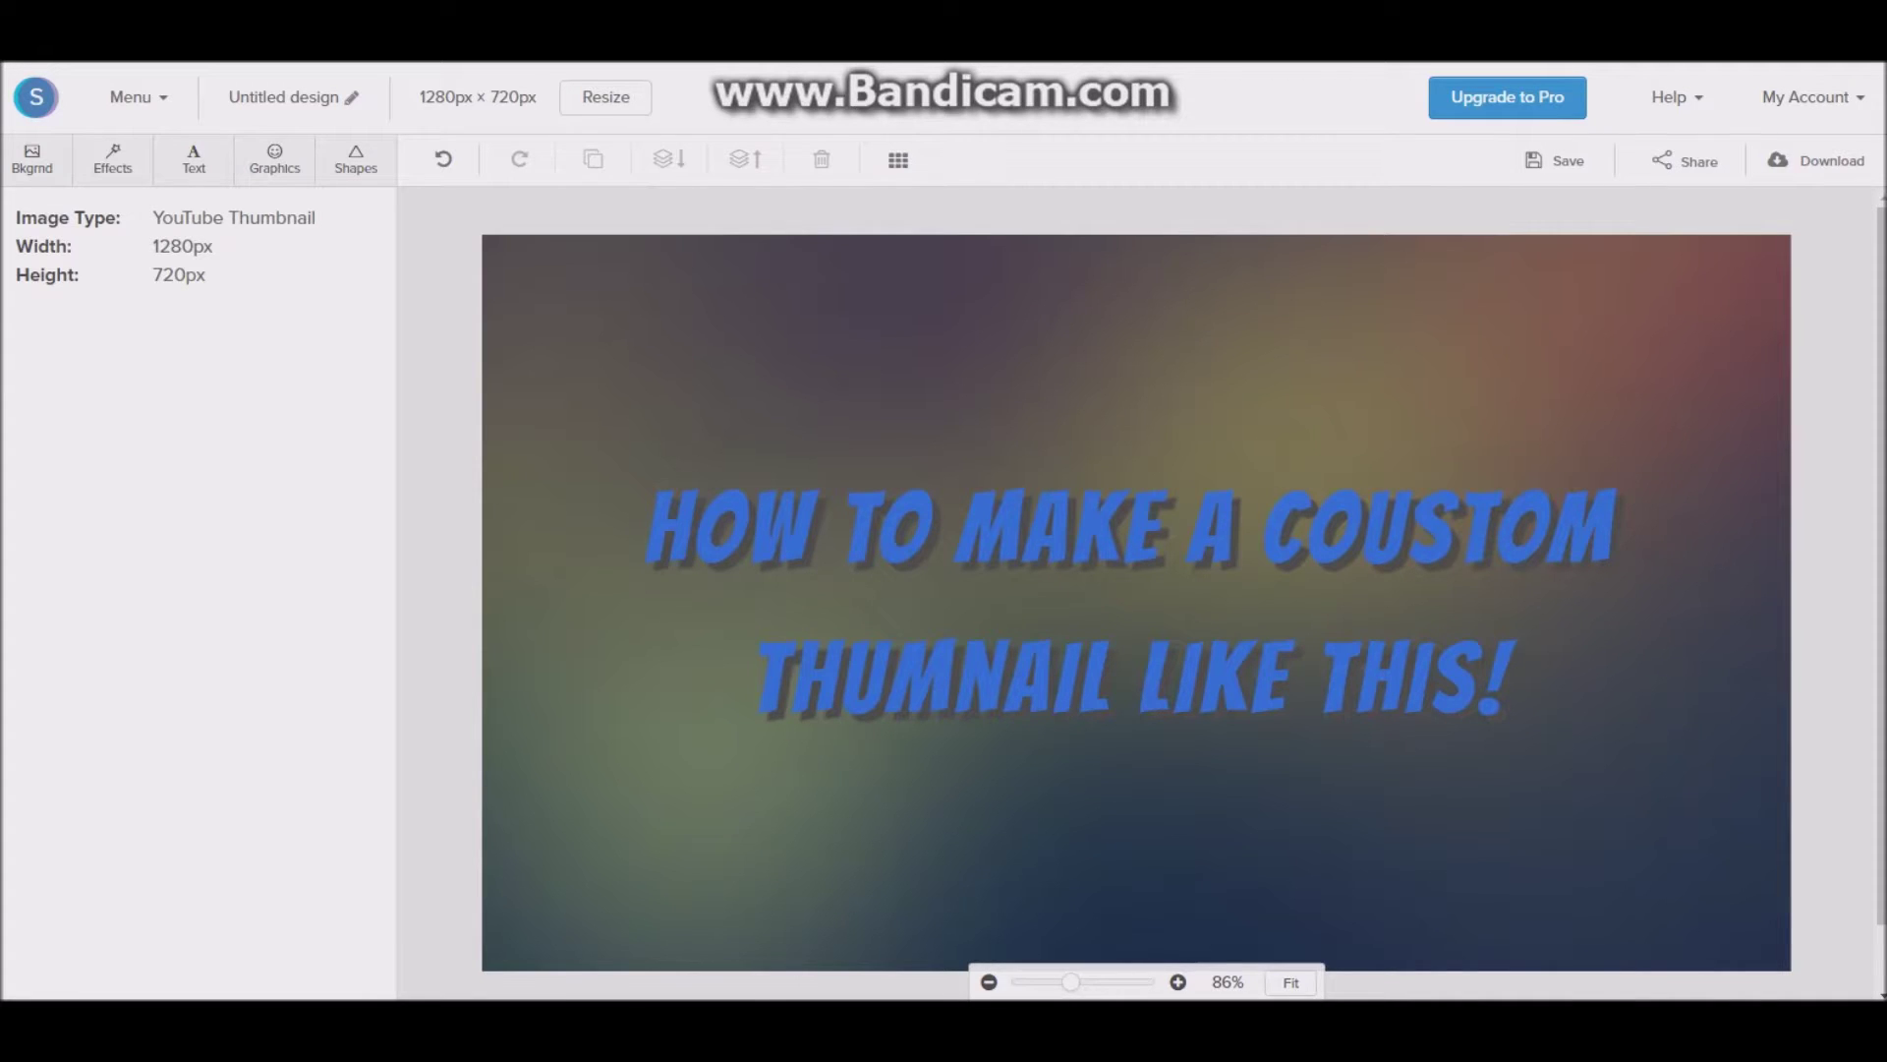
- Find the magic wand with stars in the graphics library and add it to the thumbnail
{"action": "left_click", "coordinate": [194, 160]}
{"action": "left_click", "coordinate": [274, 161]}
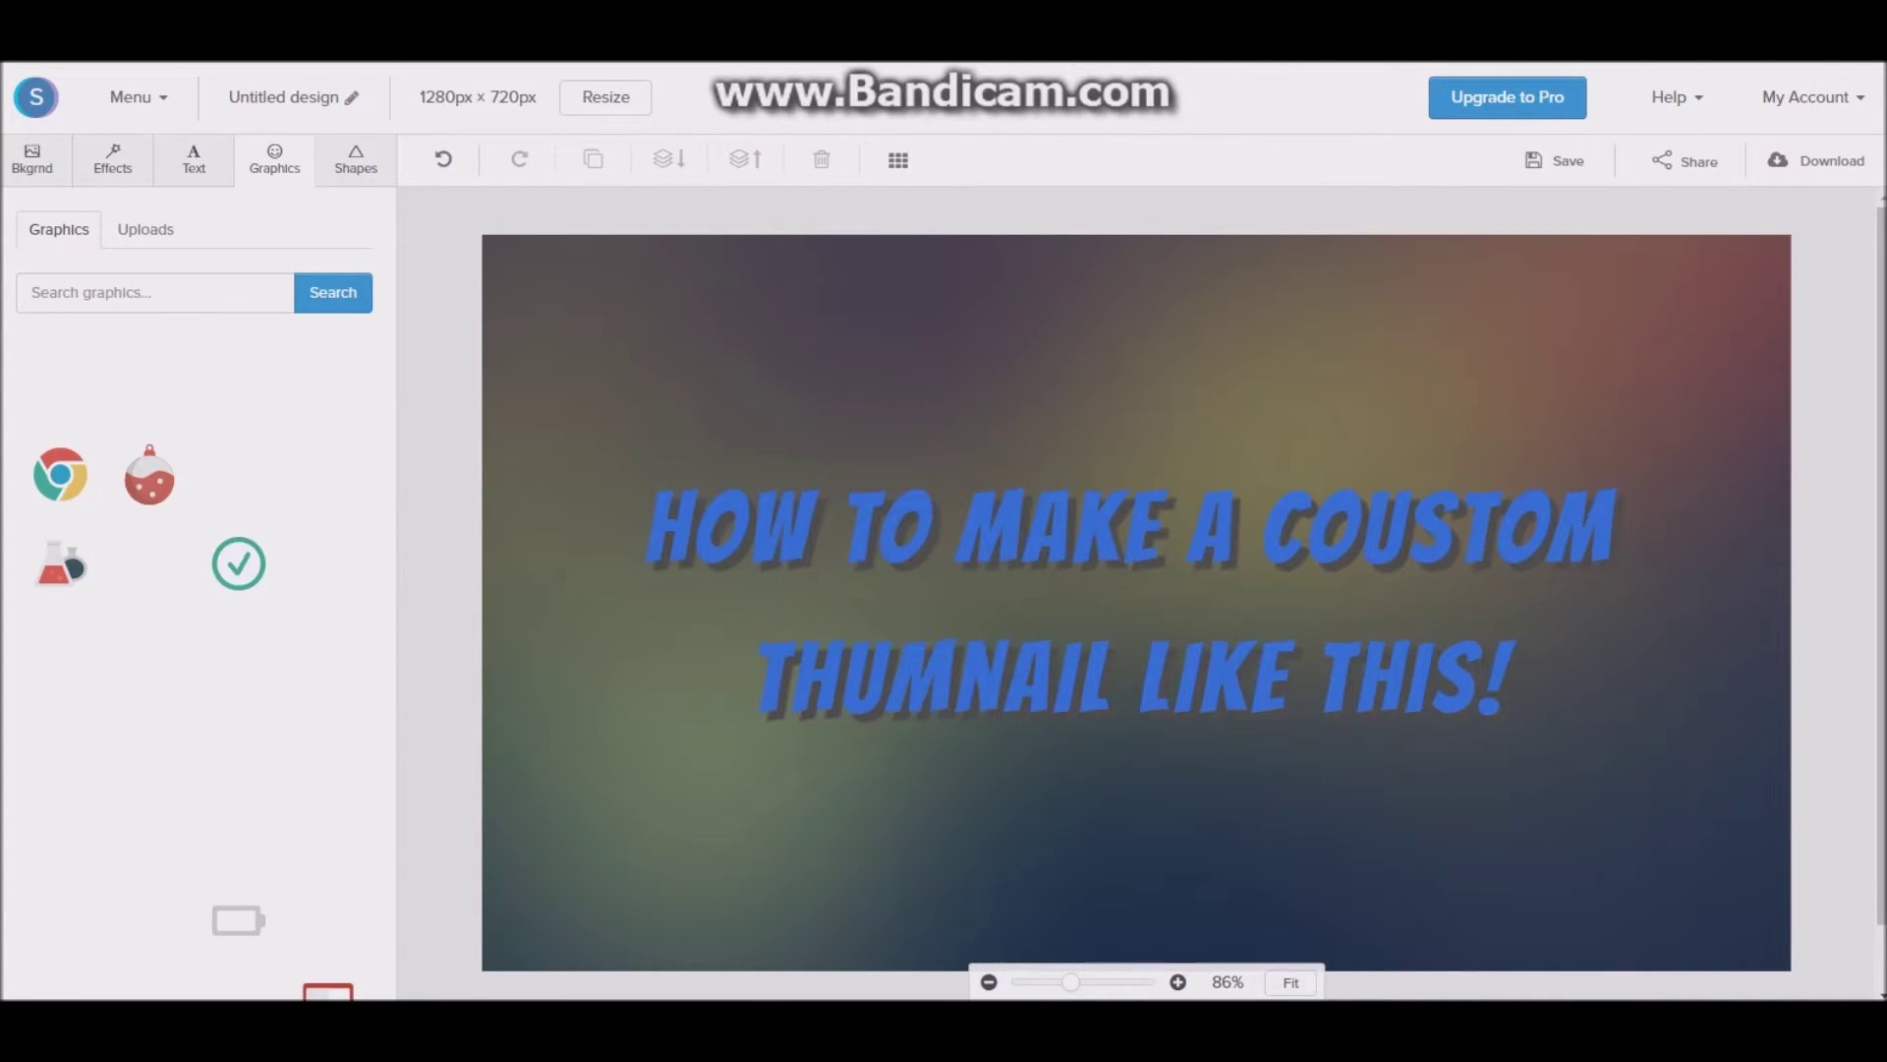
{"action": "scroll", "coordinate": [328, 593], "scroll_direction": "down", "scroll_amount": 2}
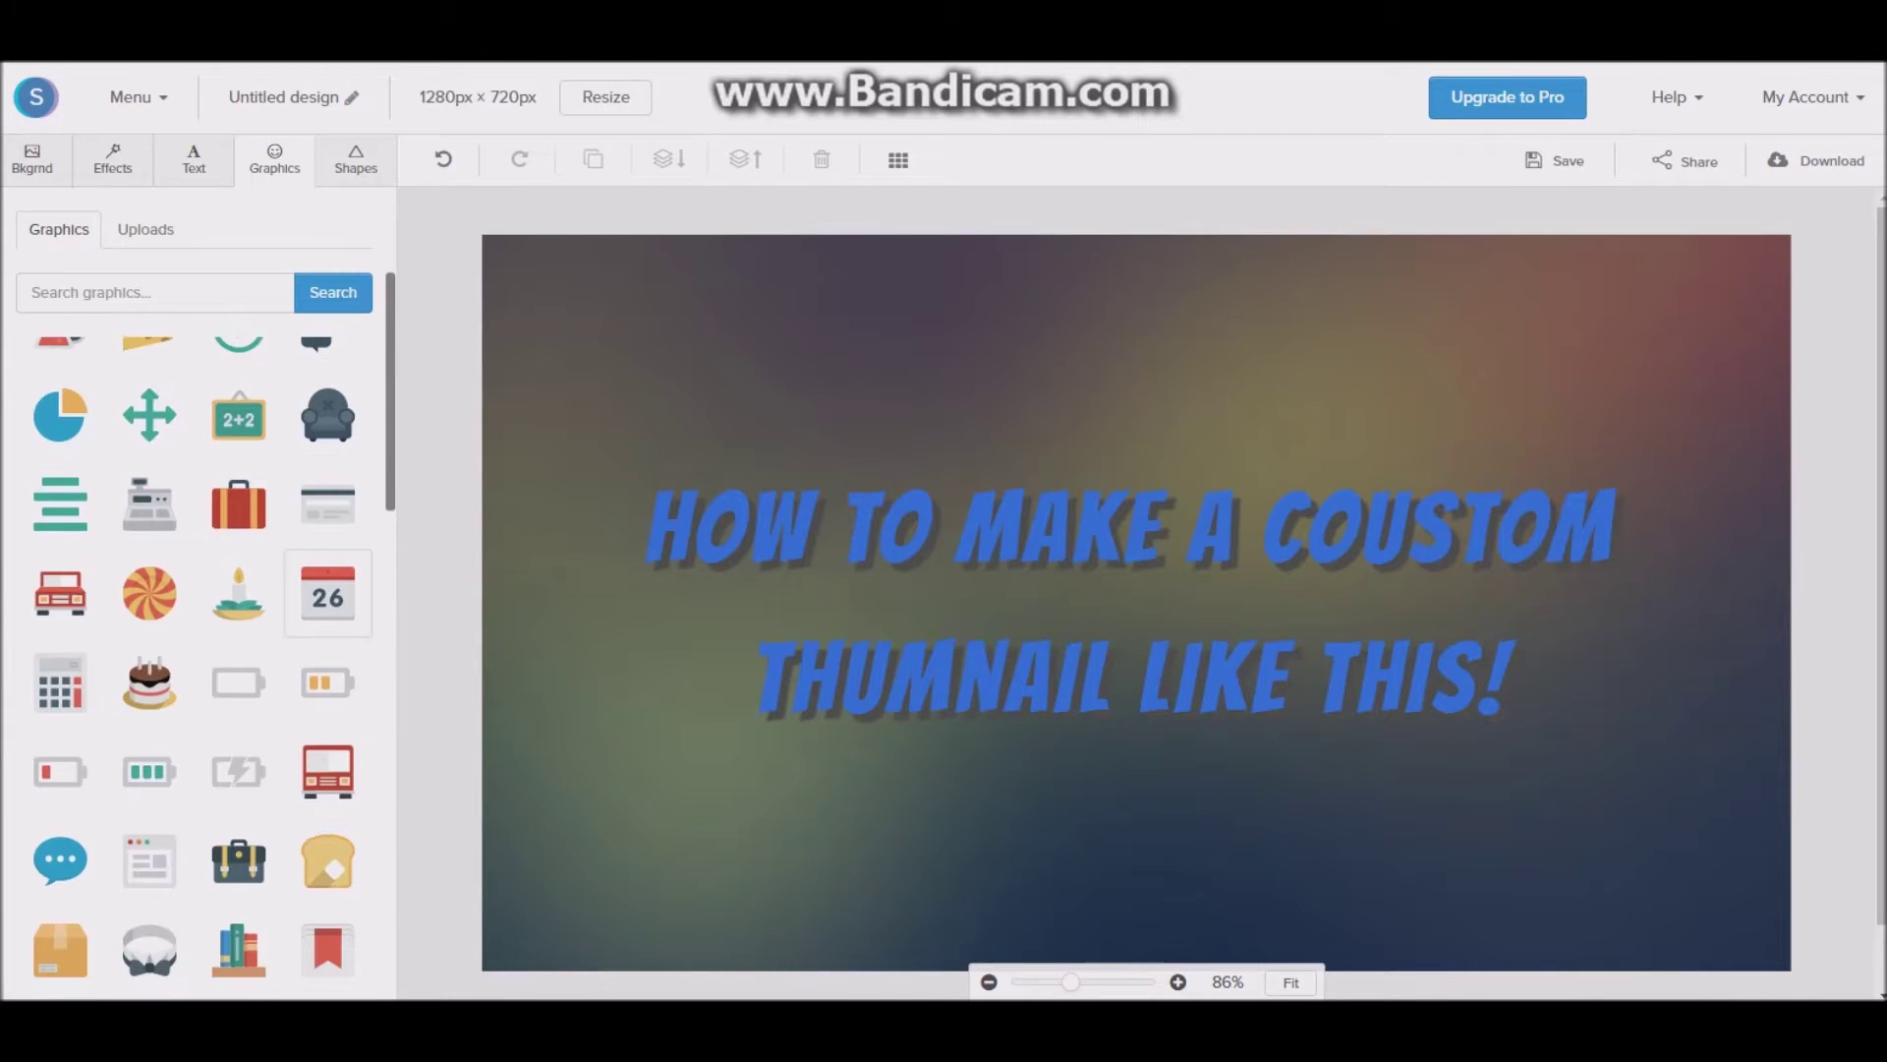
{"action": "scroll", "coordinate": [327, 593], "scroll_direction": "down", "scroll_amount": 5}
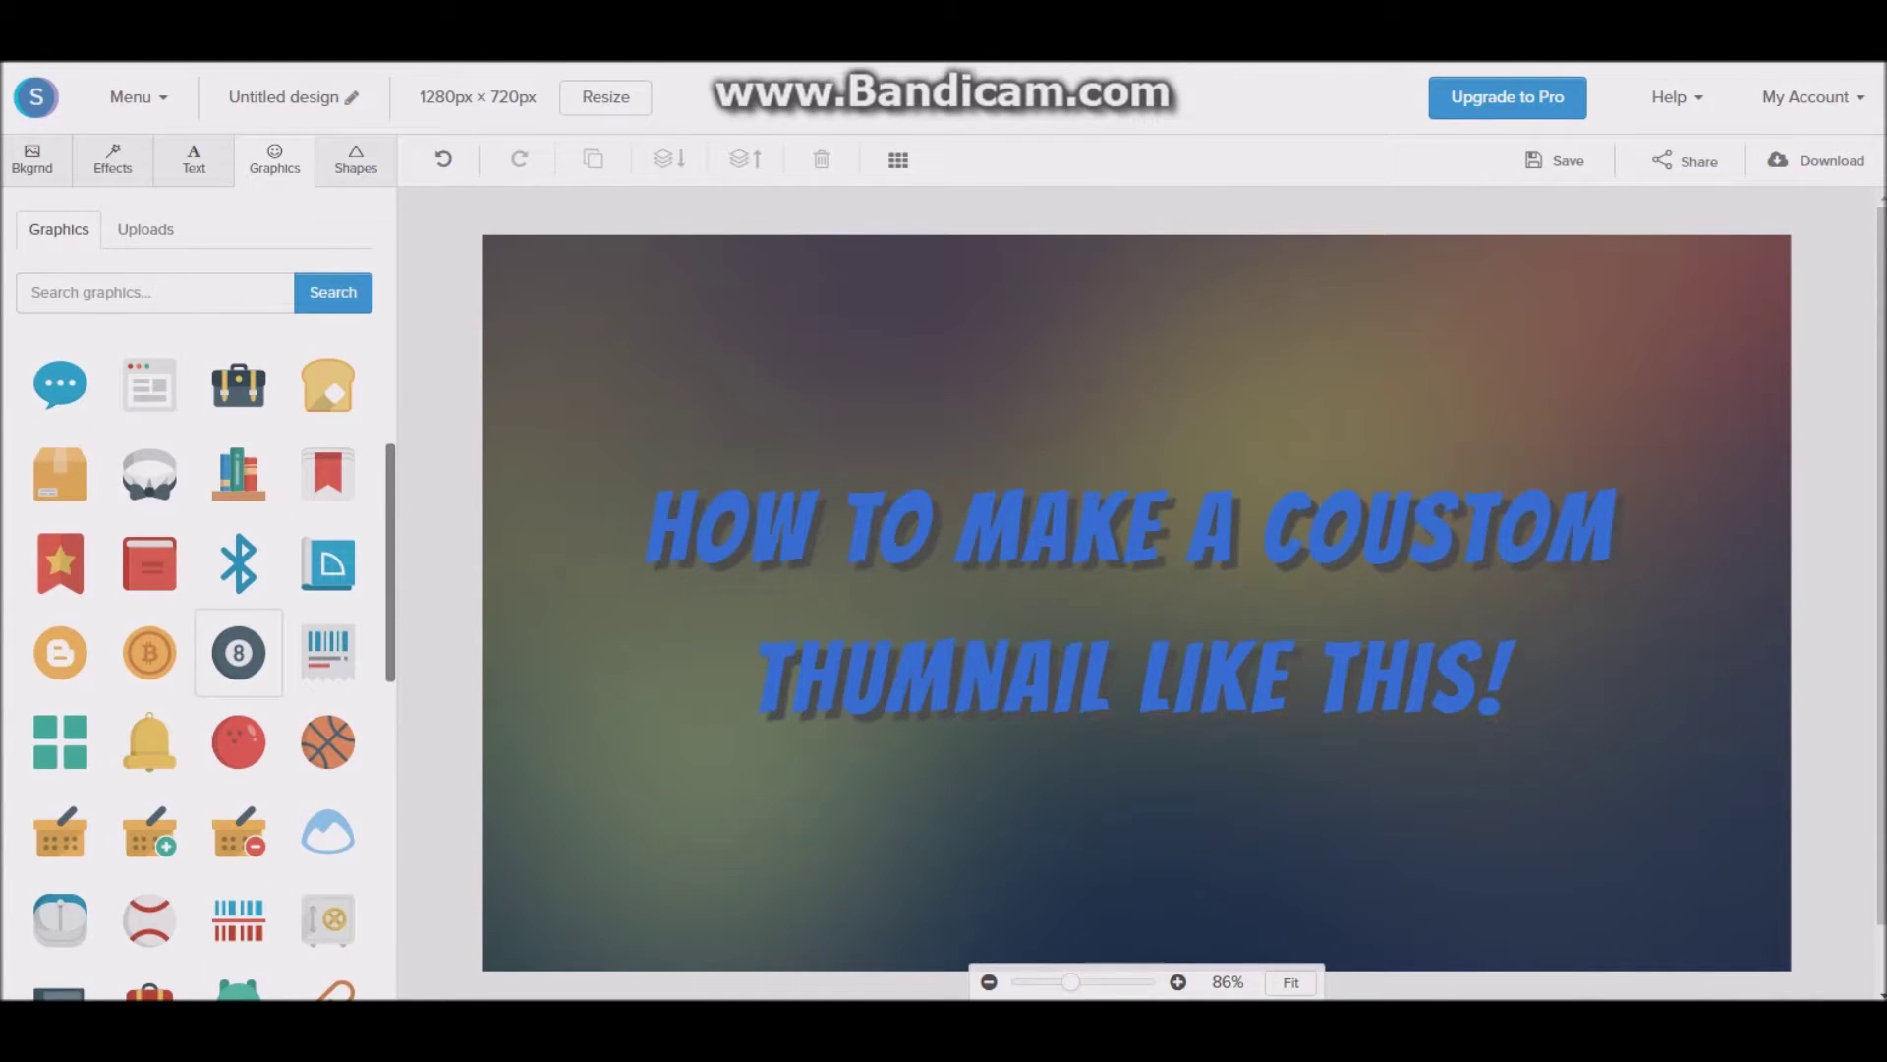
{"action": "scroll", "coordinate": [238, 652], "scroll_direction": "down", "scroll_amount": 1}
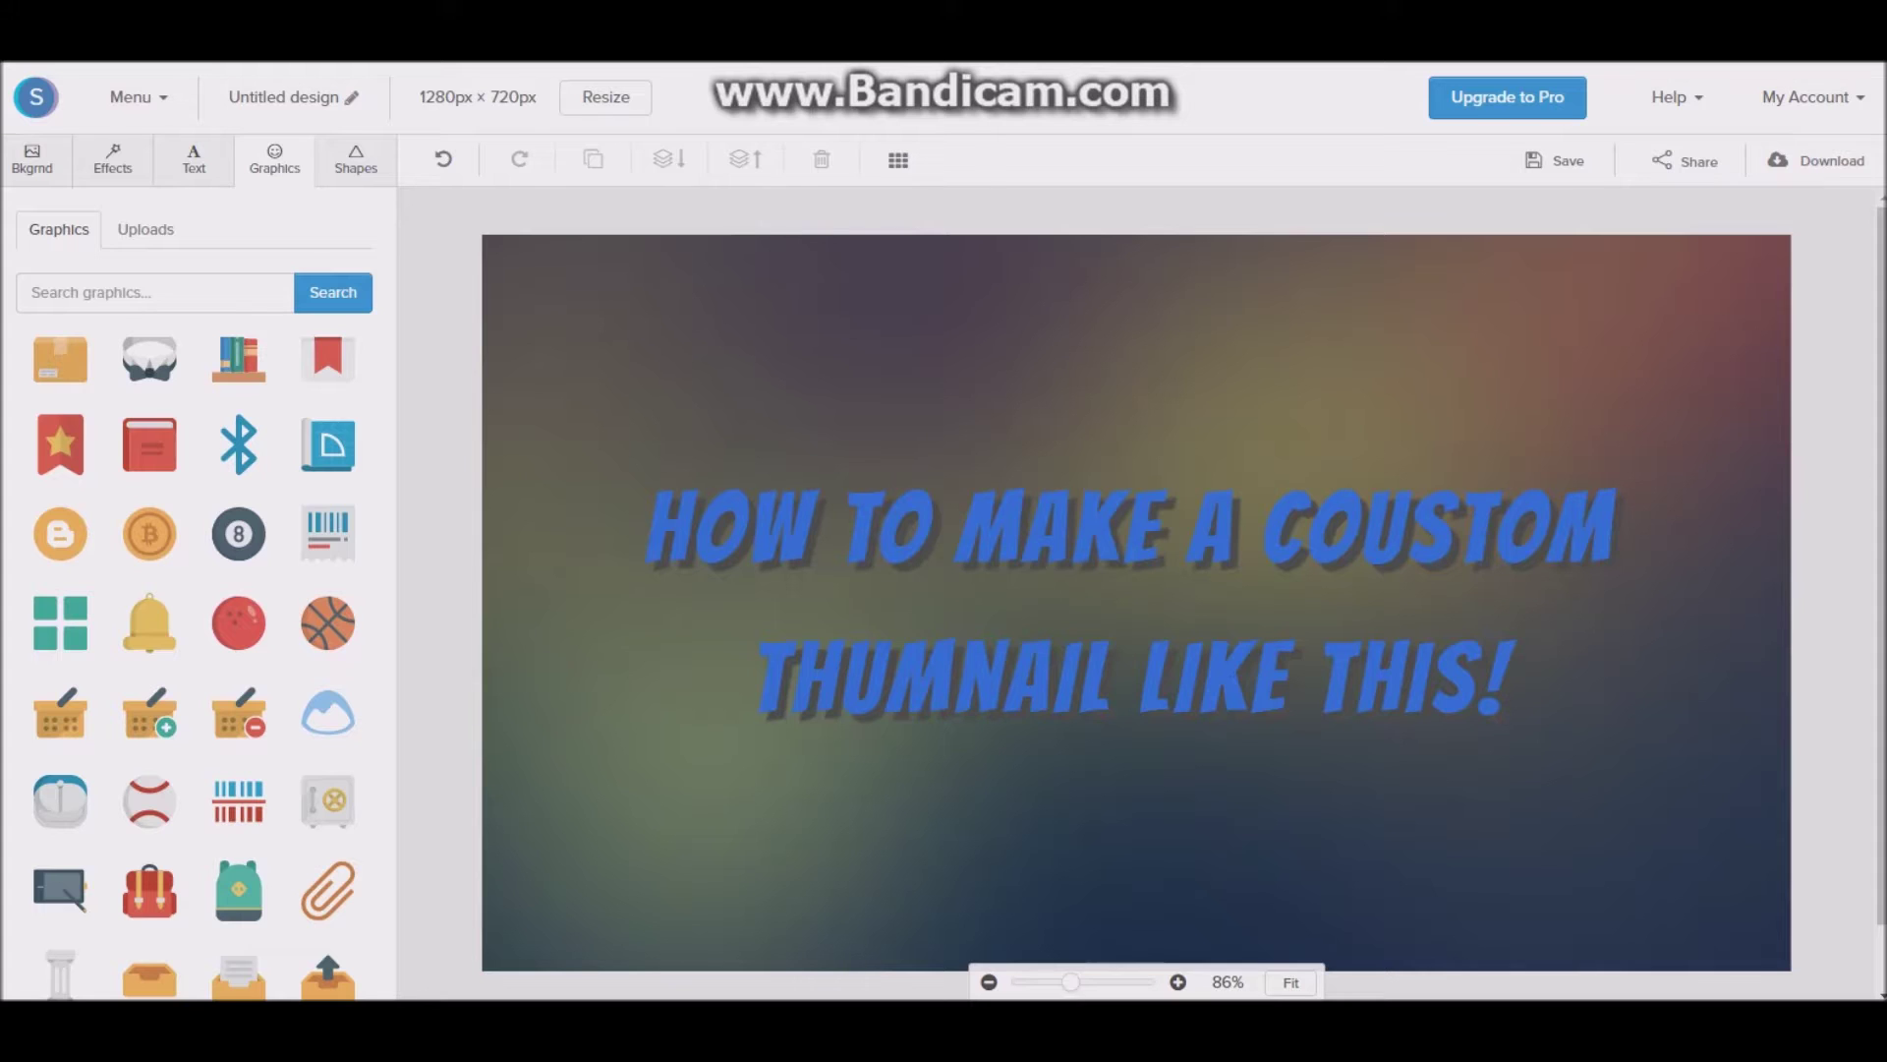
{"action": "scroll", "coordinate": [148, 472], "scroll_direction": "down", "scroll_amount": 5}
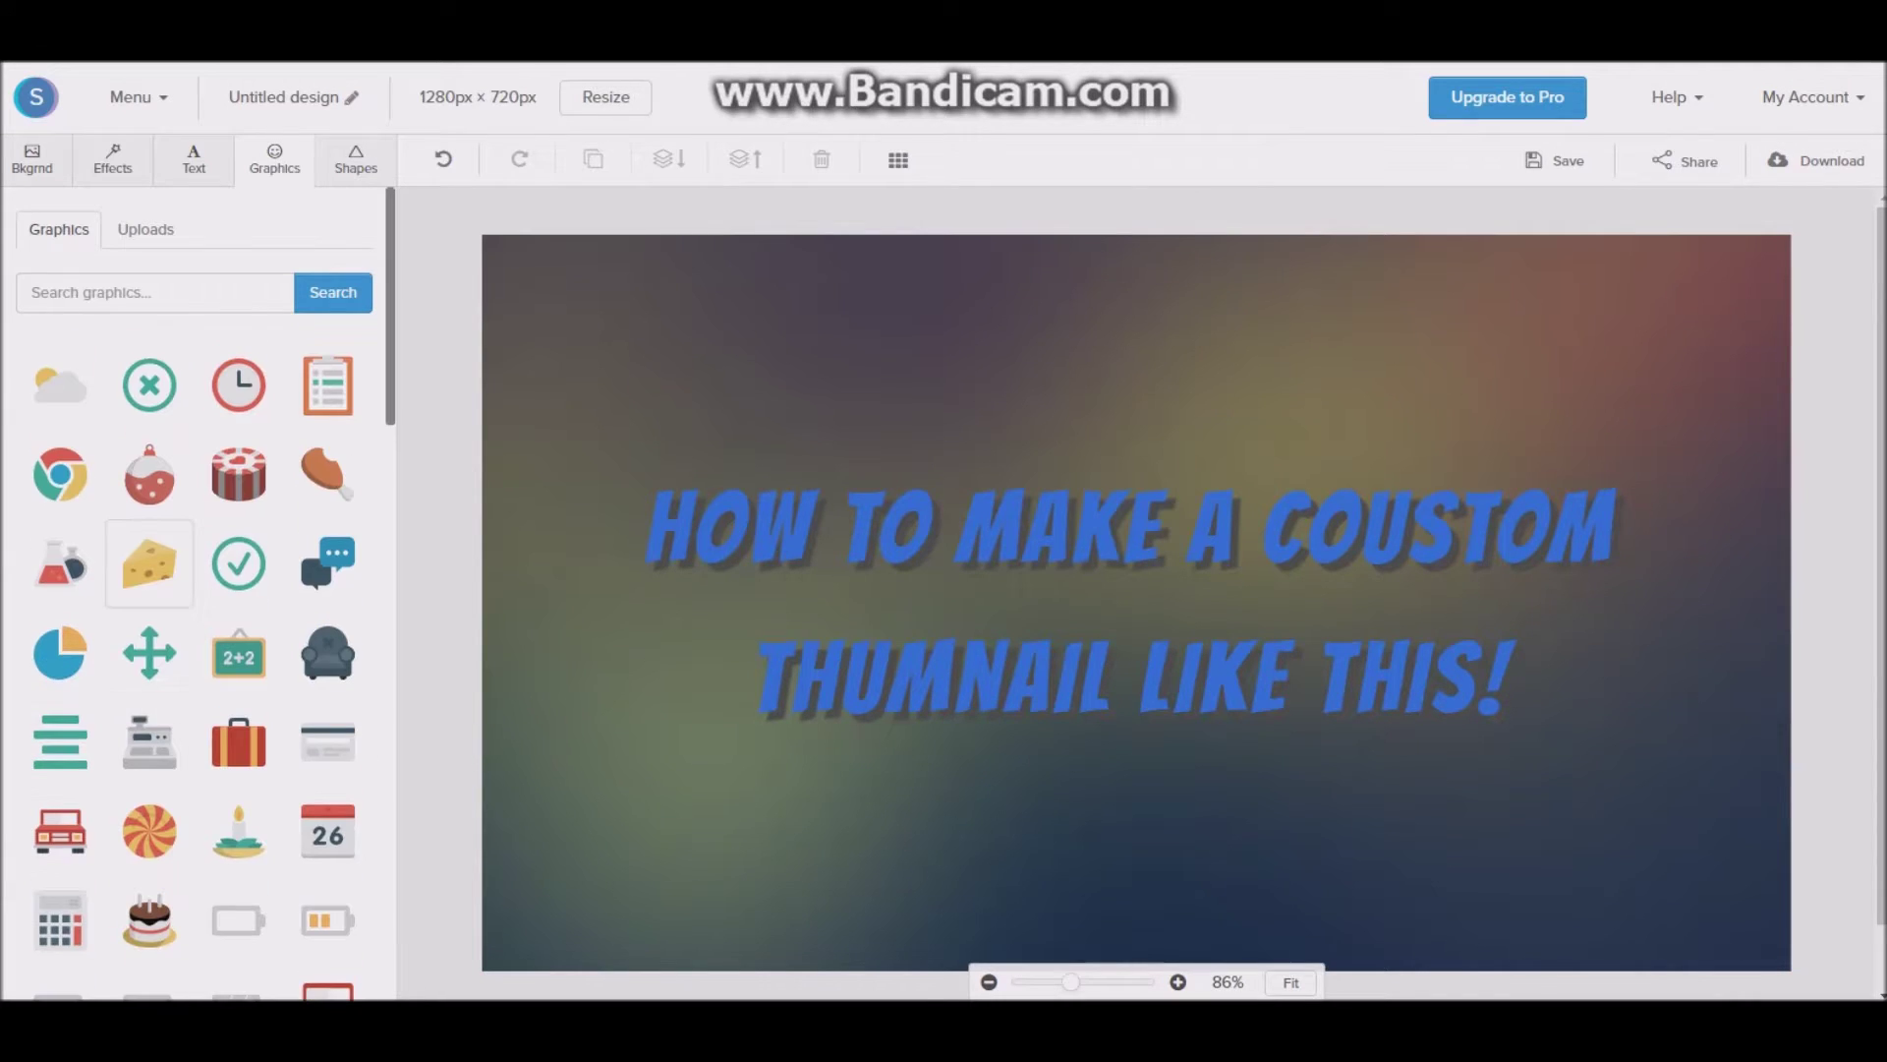
{"action": "scroll", "coordinate": [328, 473], "scroll_direction": "down", "scroll_amount": 10}
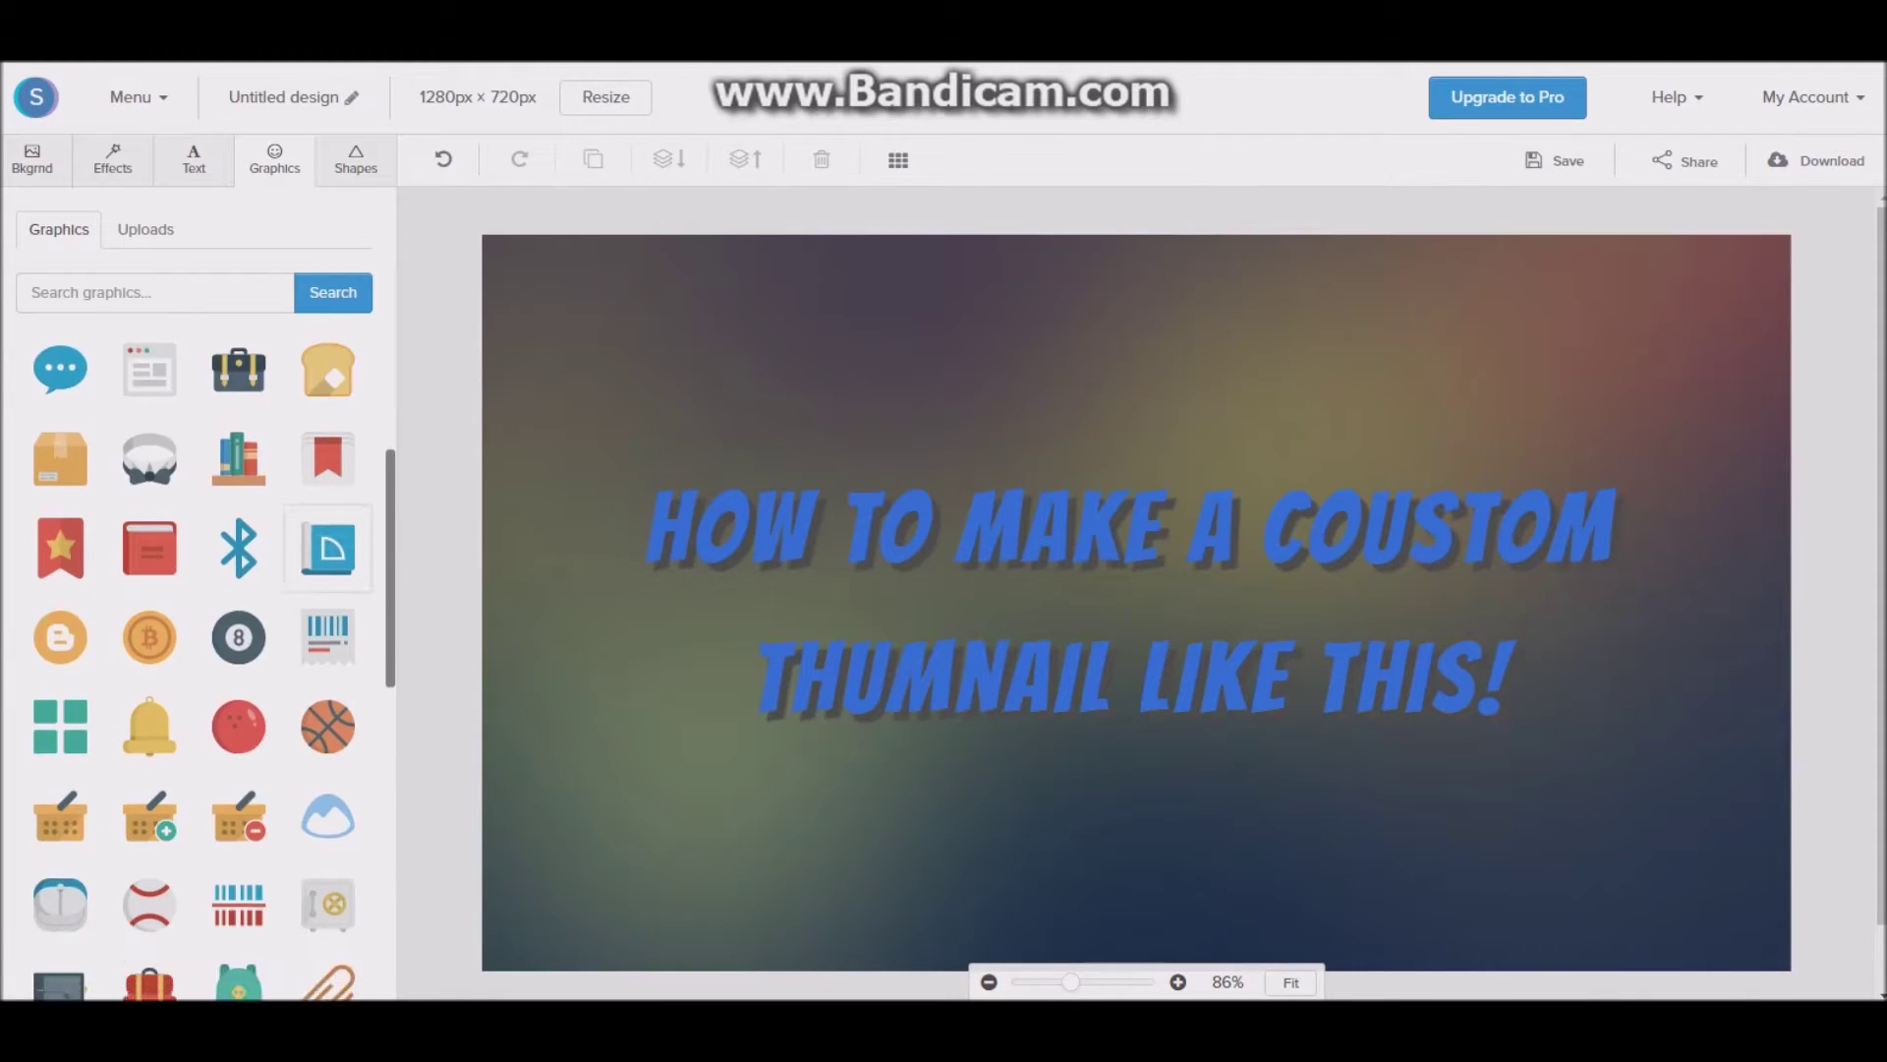
{"action": "scroll", "coordinate": [239, 590], "scroll_direction": "down", "scroll_amount": 2}
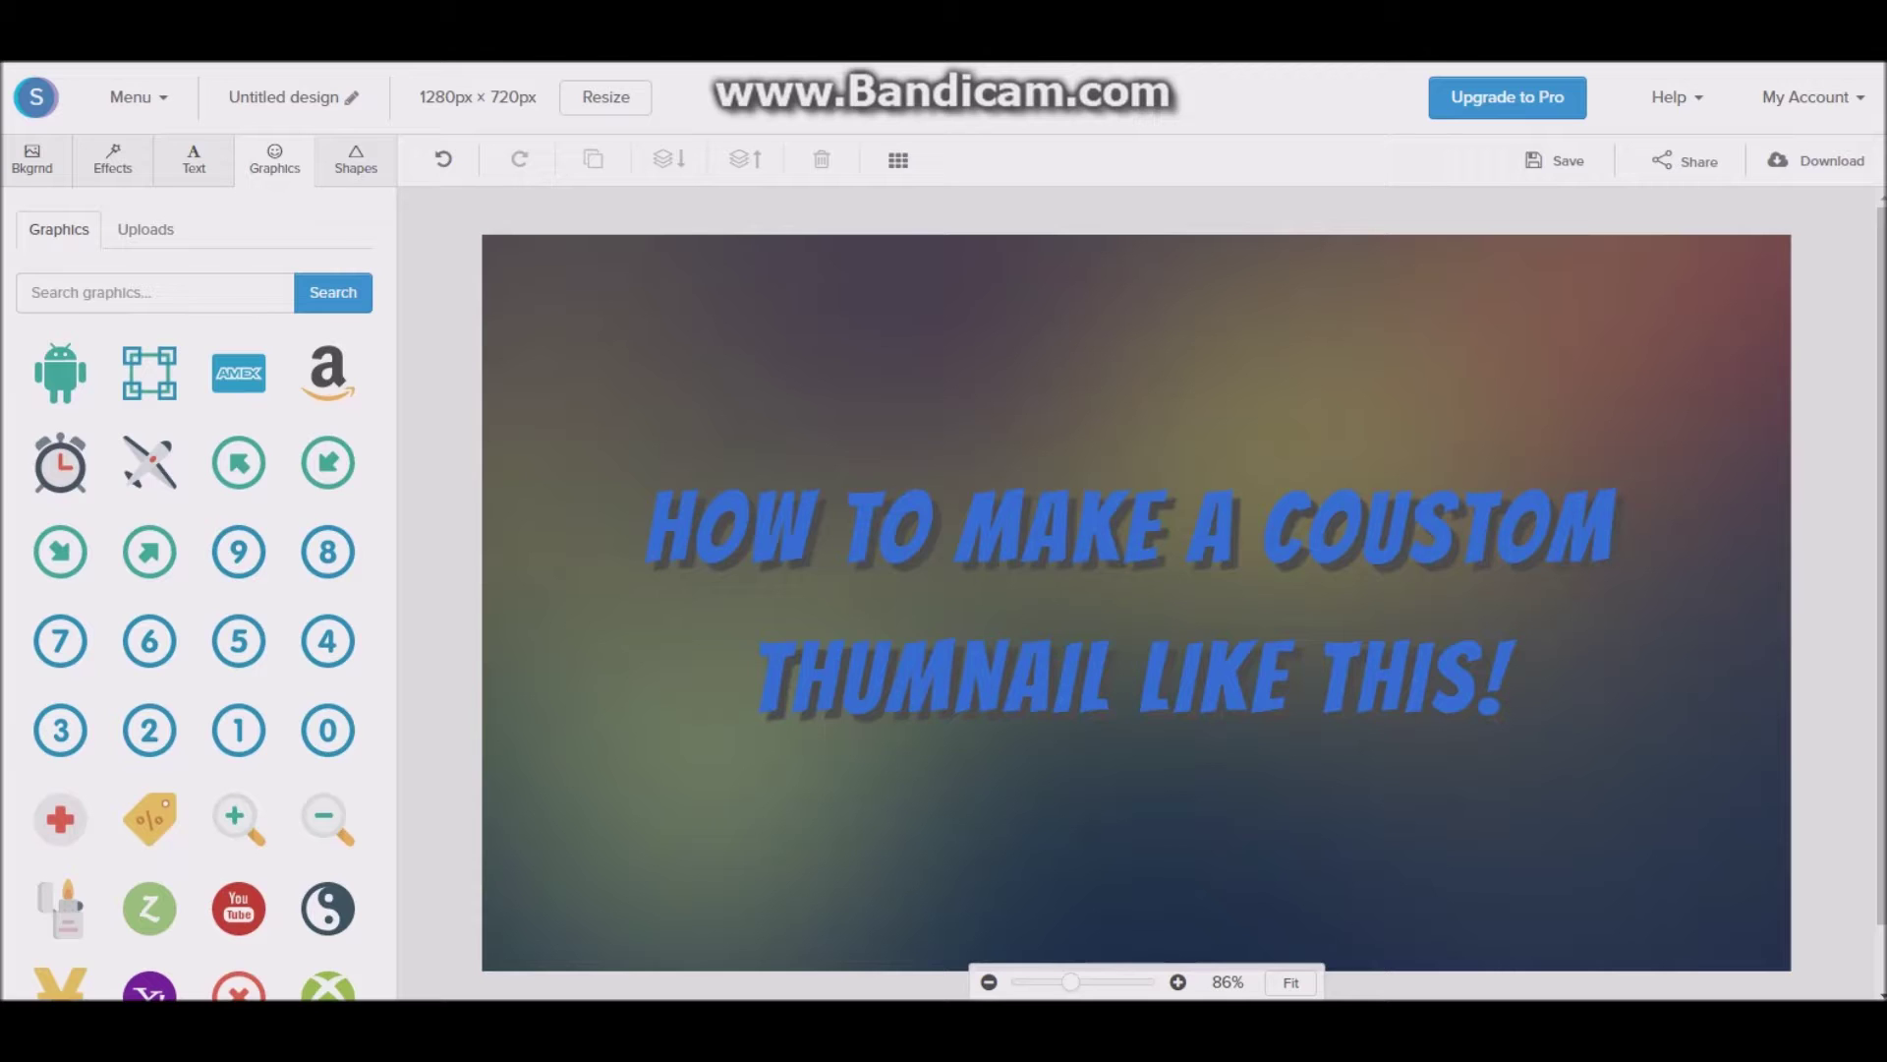
{"action": "scroll", "coordinate": [1135, 602], "scroll_direction": "down", "scroll_amount": 1}
{"action": "scroll", "coordinate": [195, 639], "scroll_direction": "down", "scroll_amount": 2}
{"action": "scroll", "coordinate": [1135, 590], "scroll_direction": "up", "scroll_amount": 1}
{"action": "scroll", "coordinate": [1135, 590], "scroll_direction": "down", "scroll_amount": 1}
{"action": "scroll", "coordinate": [239, 730], "scroll_direction": "down", "scroll_amount": 4}
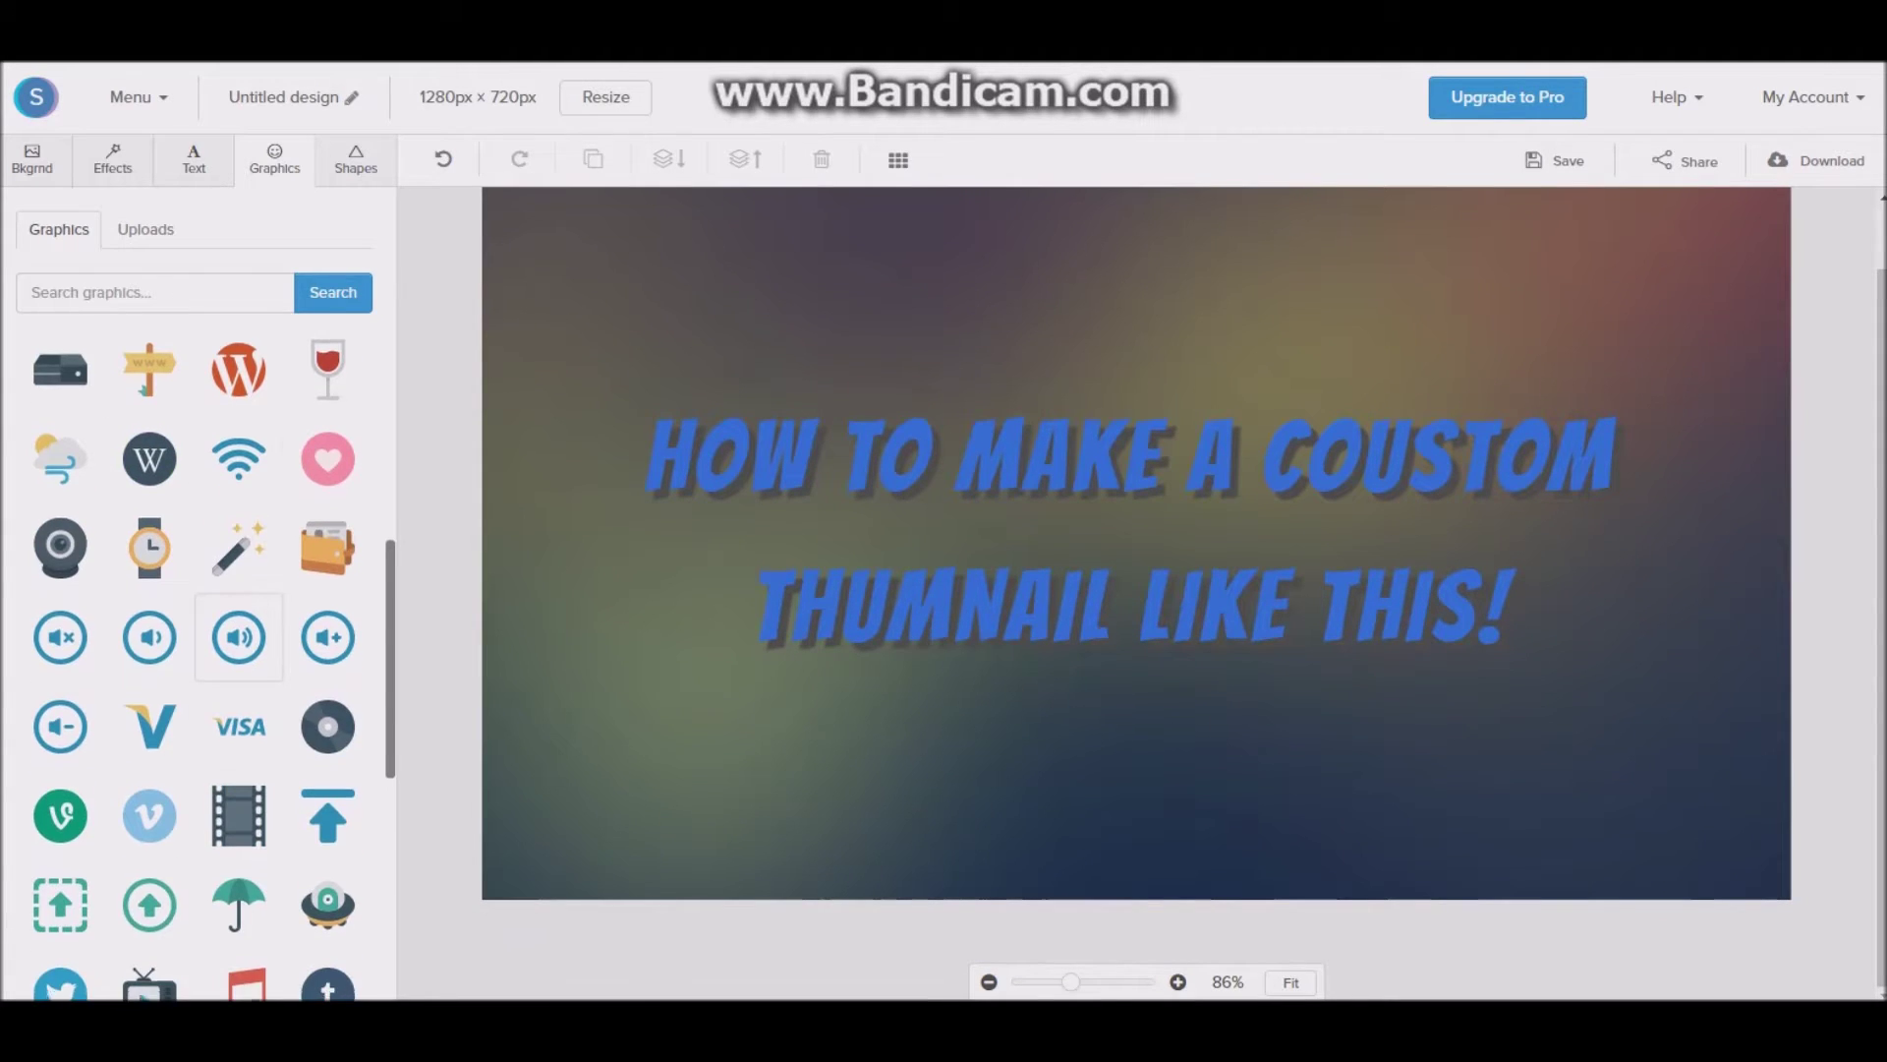
{"action": "scroll", "coordinate": [239, 729], "scroll_direction": "down", "scroll_amount": 1}
{"action": "left_click", "coordinate": [239, 434]}
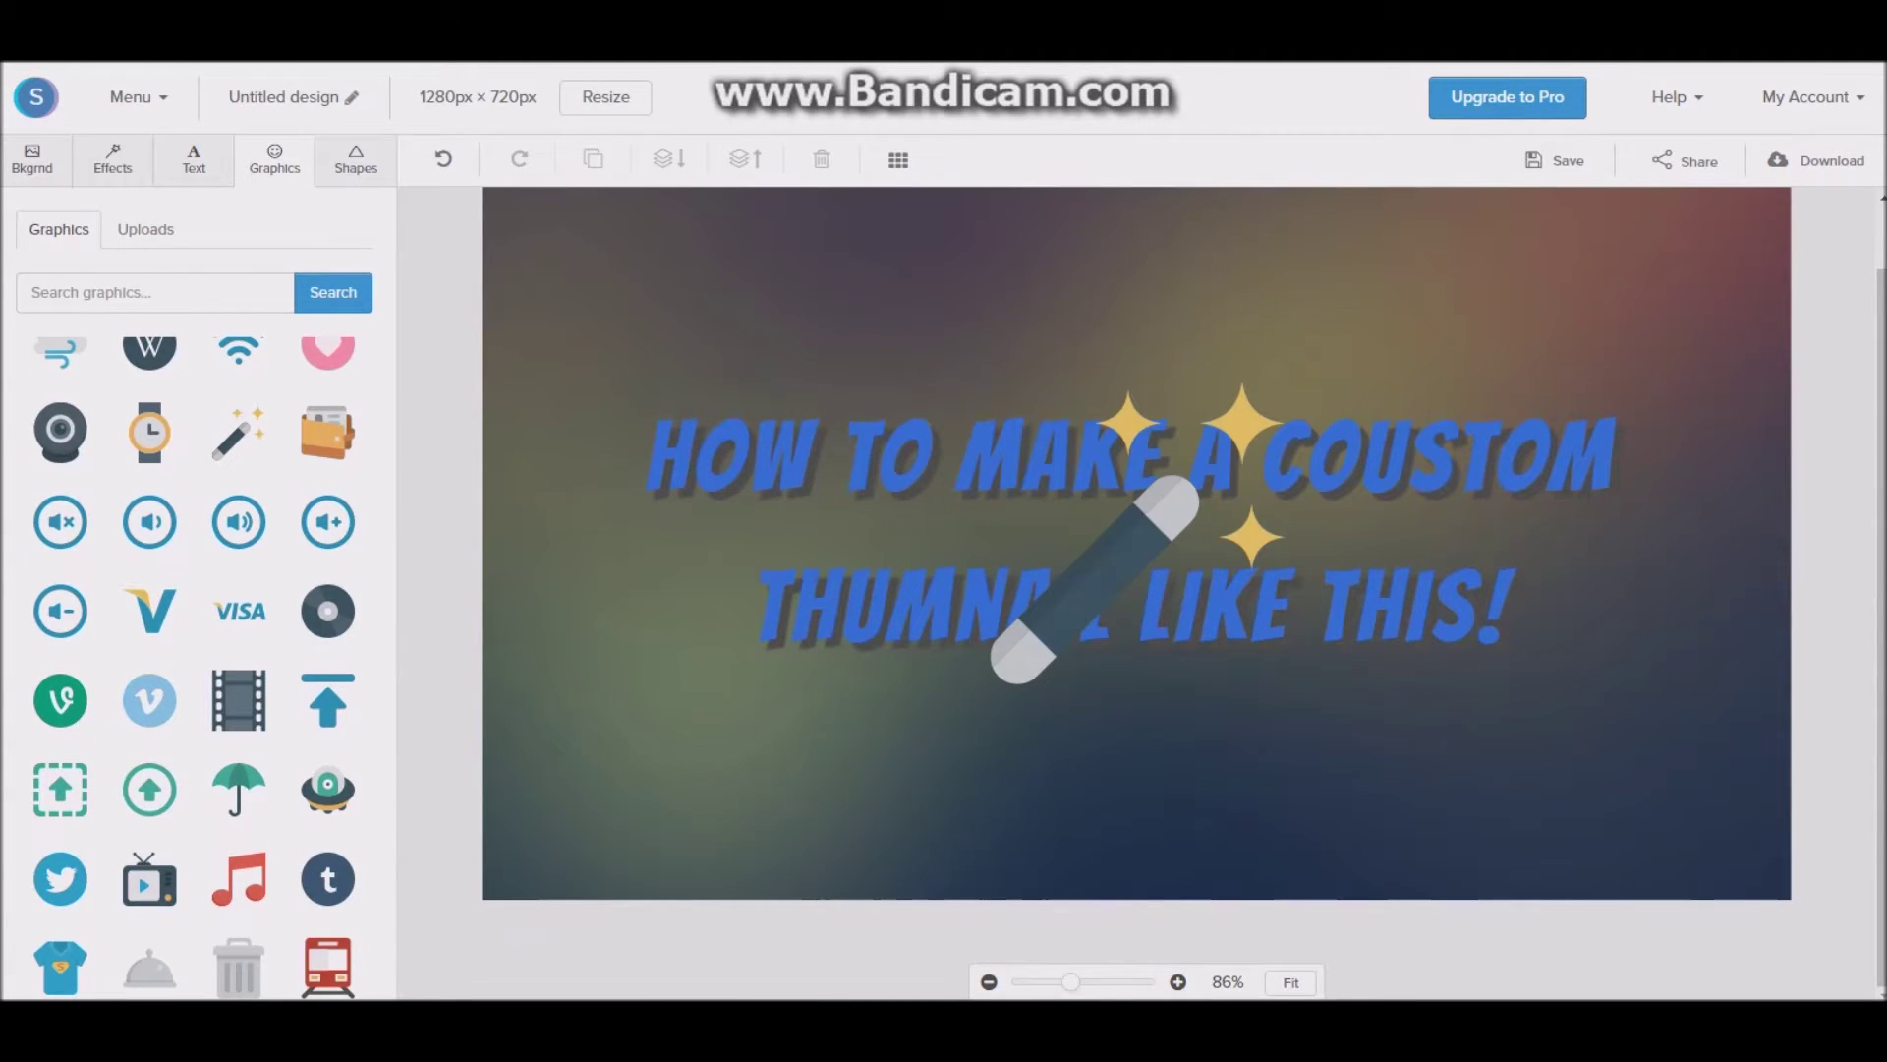
- Shrink the magic wand and place it beside the start of the heading's second line, and try an opacity of 89 on it
{"action": "left_click_drag", "start_coordinate": [1104, 527], "coordinate": [913, 748]}
{"action": "scroll", "coordinate": [912, 748], "scroll_direction": "up", "scroll_amount": 1}
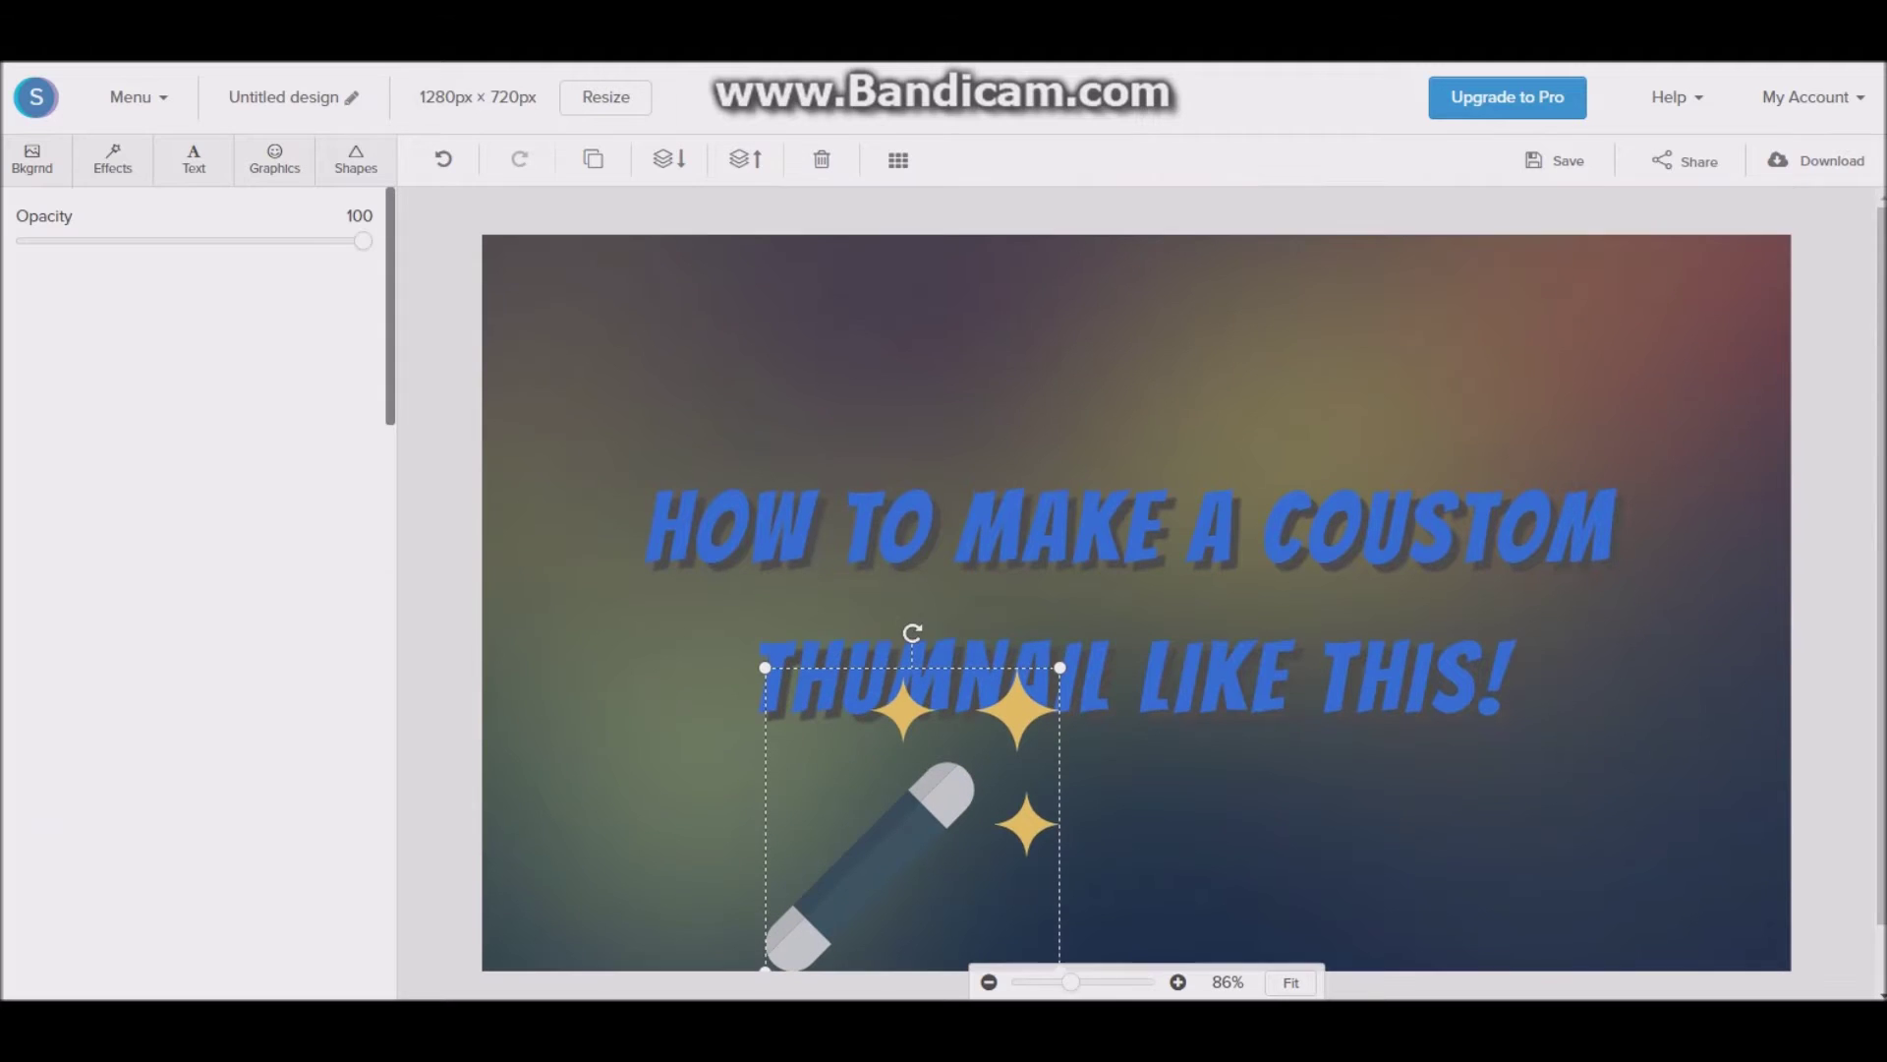
{"action": "left_click_drag", "start_coordinate": [1059, 668], "coordinate": [1004, 724]}
{"action": "left_click_drag", "start_coordinate": [885, 847], "coordinate": [668, 694]}
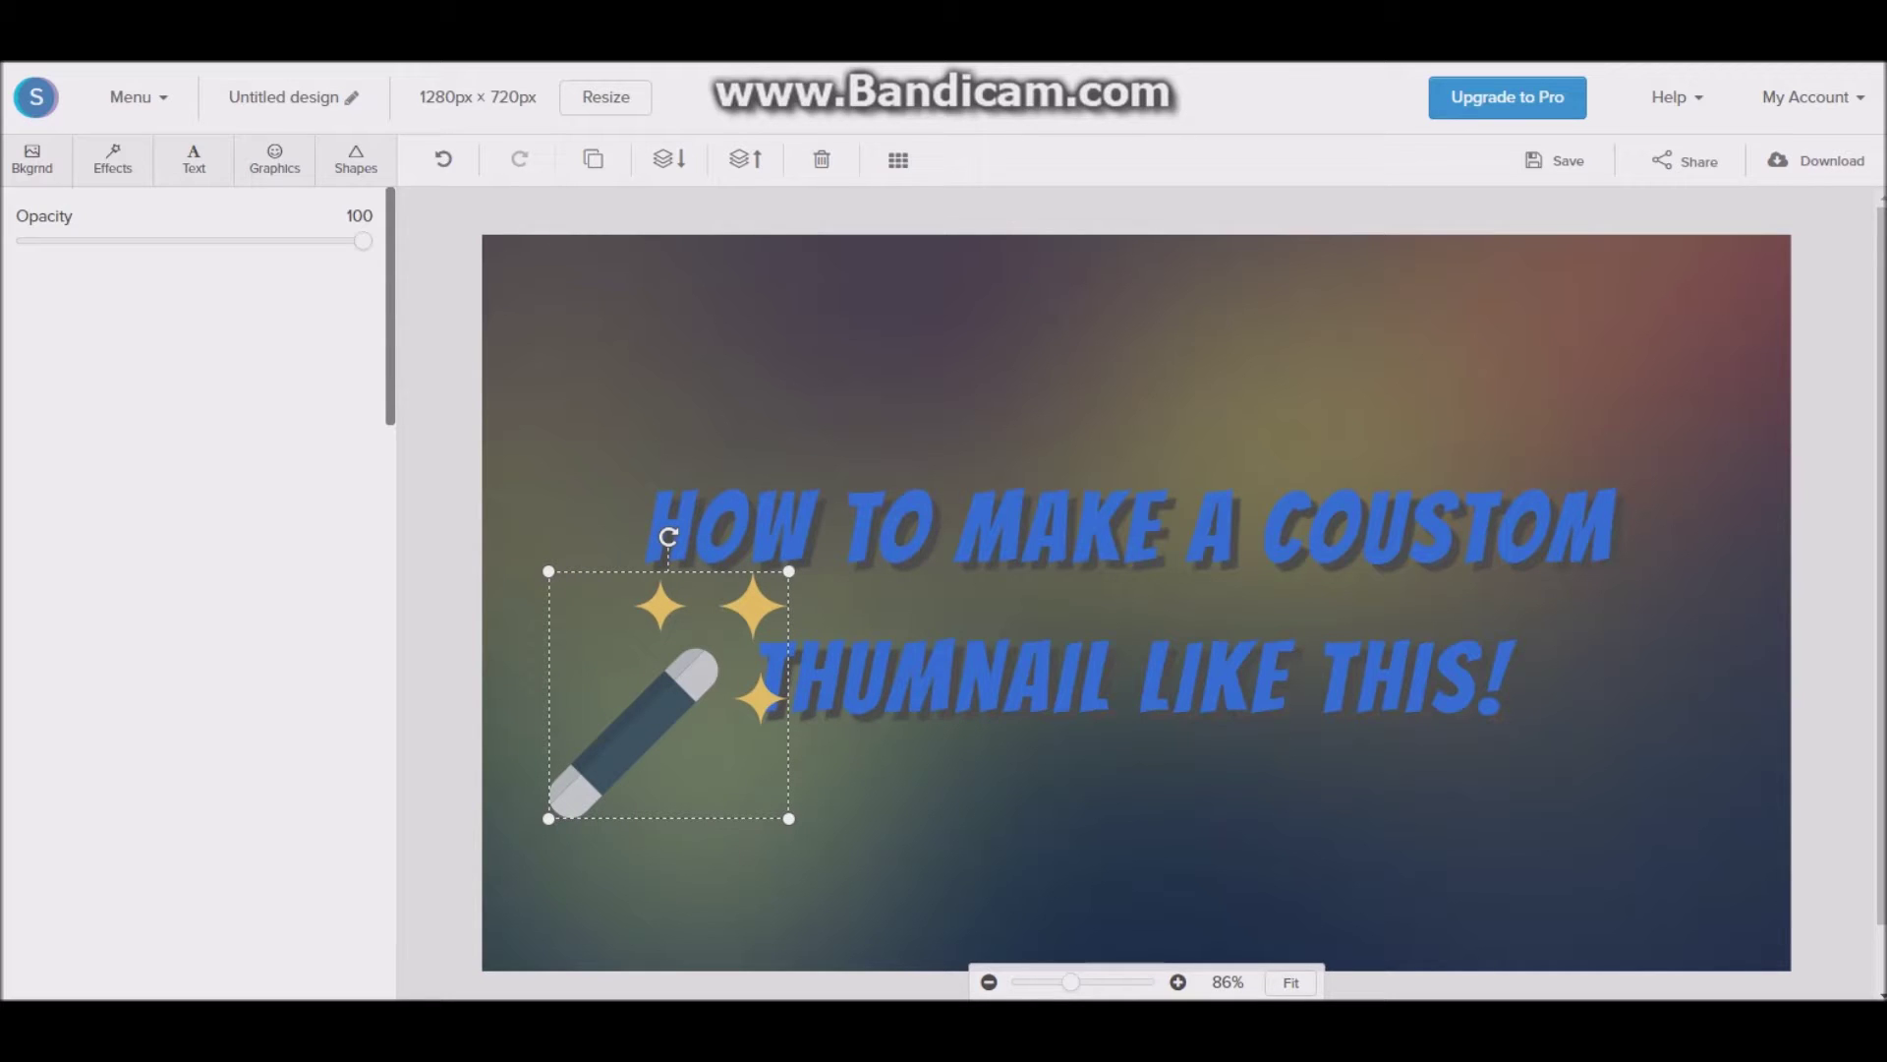
{"action": "mouse_move", "coordinate": [363, 241]}
{"action": "left_mouse_down"}
{"action": "mouse_move", "coordinate": [217, 241]}
{"action": "mouse_move", "coordinate": [325, 241]}
{"action": "left_mouse_up"}
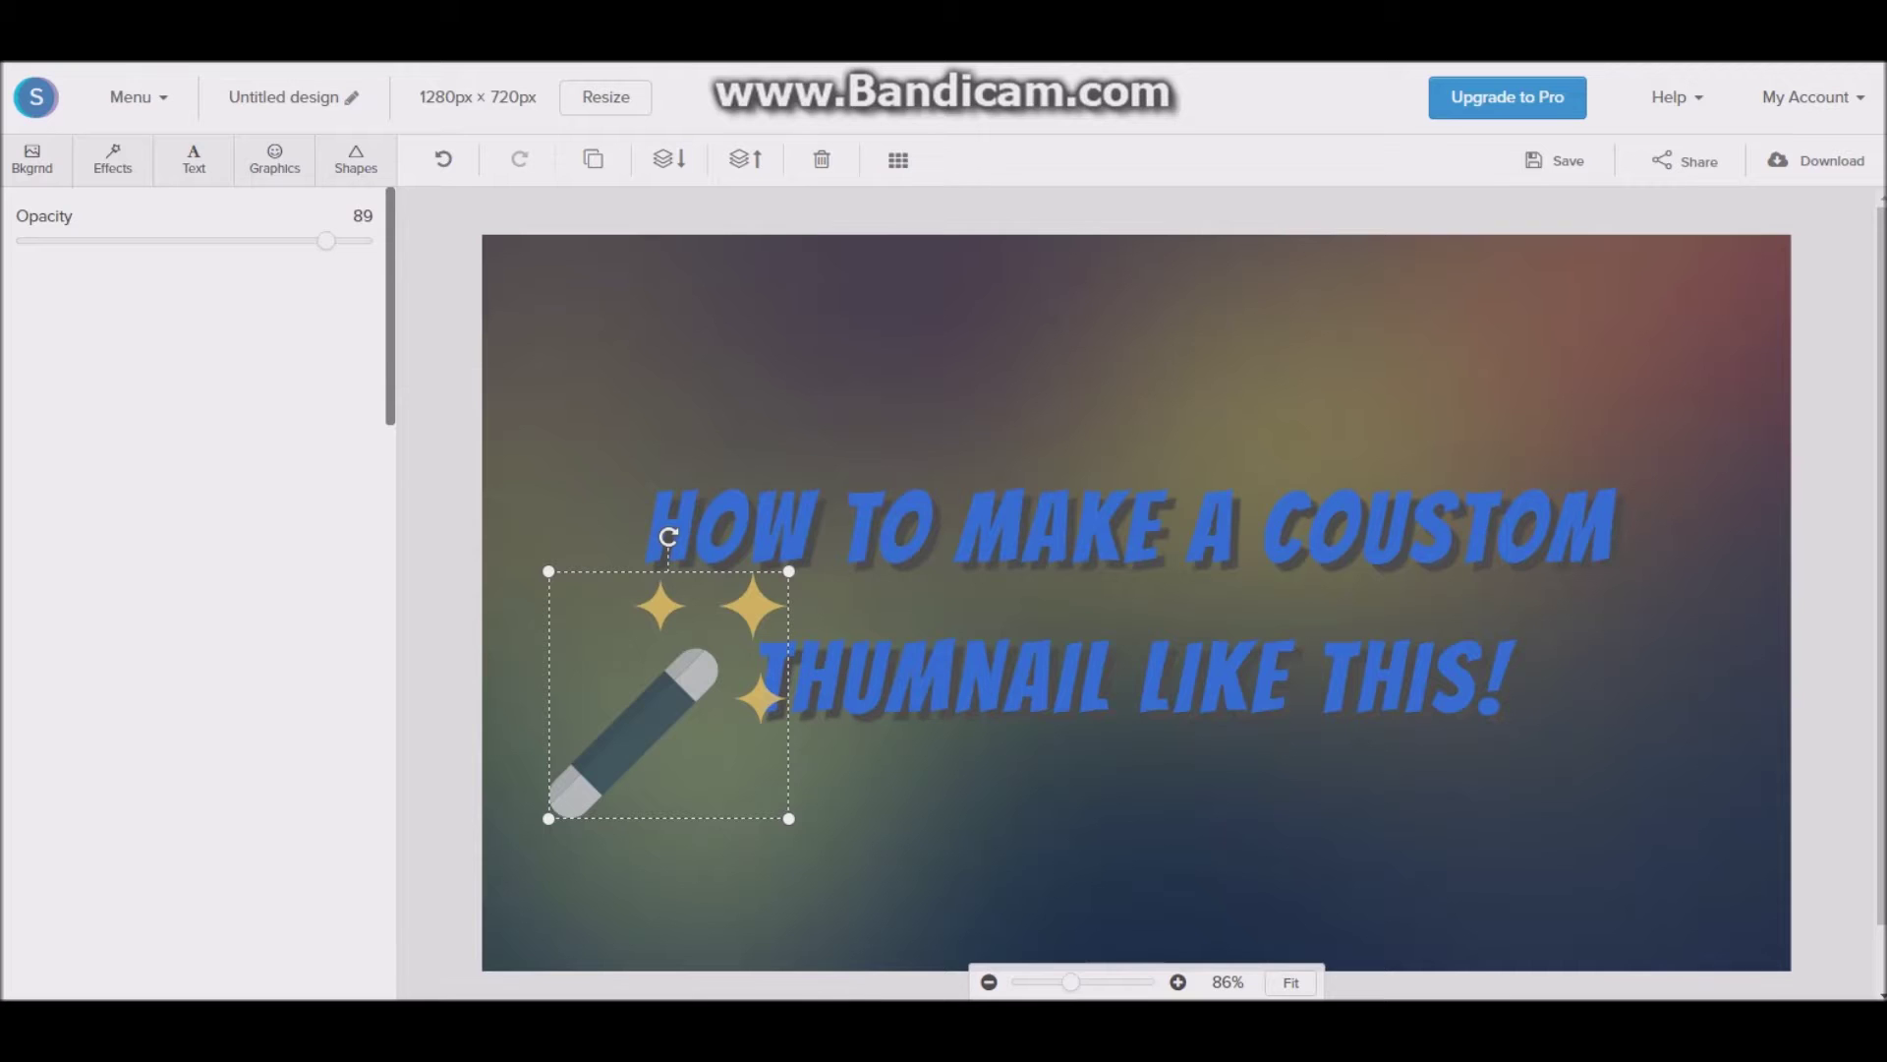
- Find the scissors with orange handles in the graphics library and add them to the thumbnail
{"action": "left_click", "coordinate": [274, 160]}
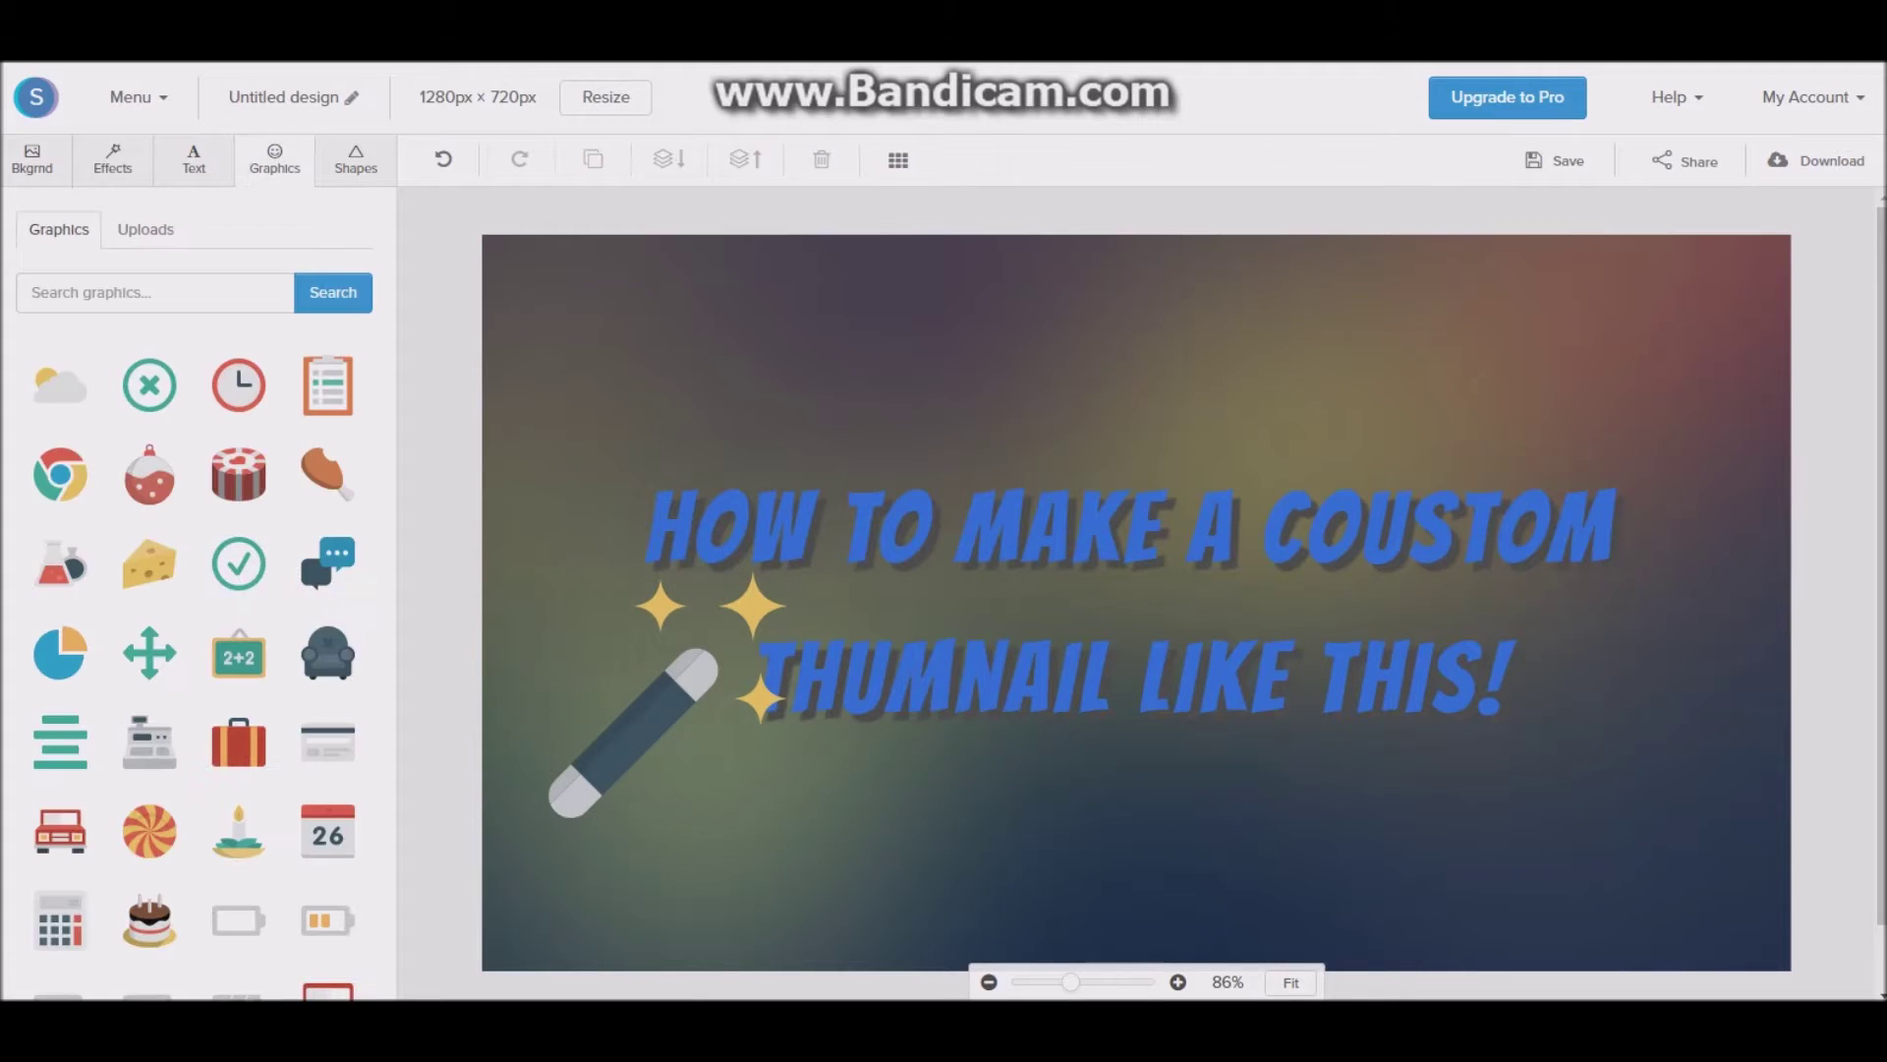
{"action": "scroll", "coordinate": [239, 384], "scroll_direction": "down", "scroll_amount": 1}
{"action": "scroll", "coordinate": [239, 384], "scroll_direction": "up", "scroll_amount": 1}
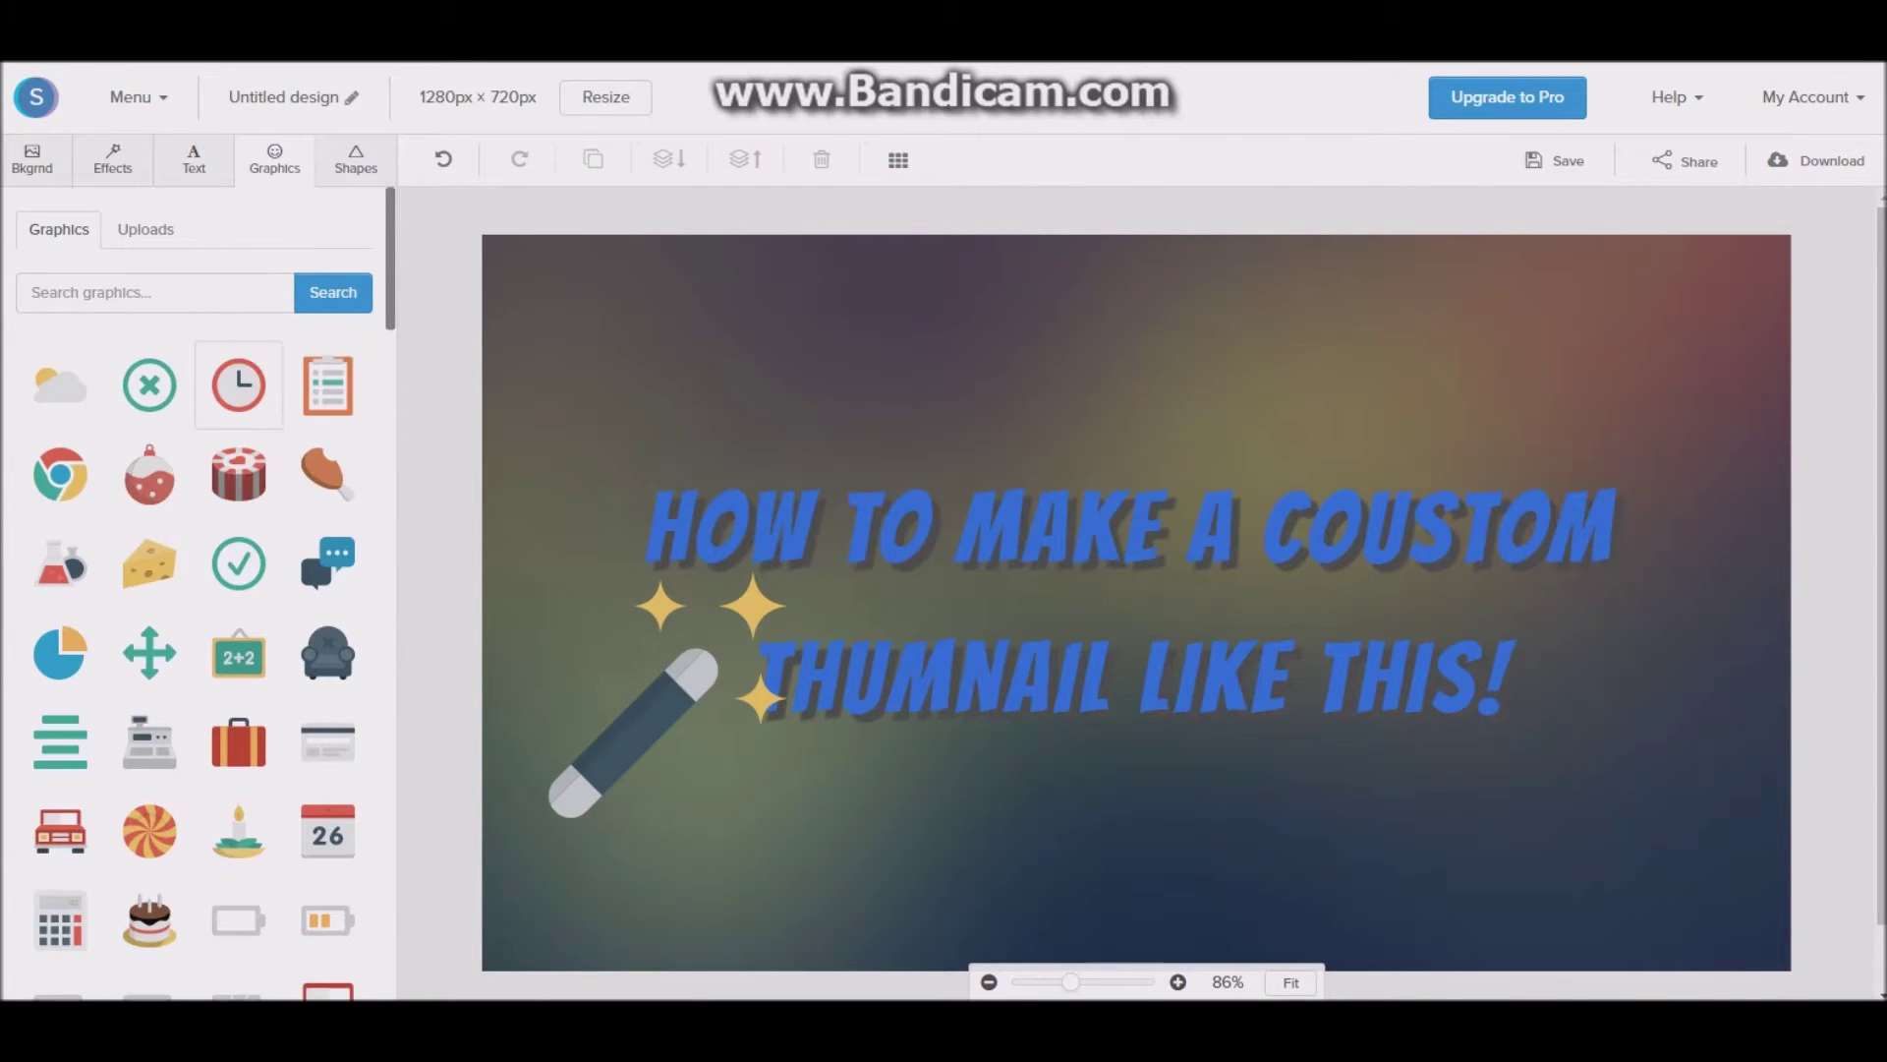
{"action": "scroll", "coordinate": [192, 571], "scroll_direction": "down", "scroll_amount": 3}
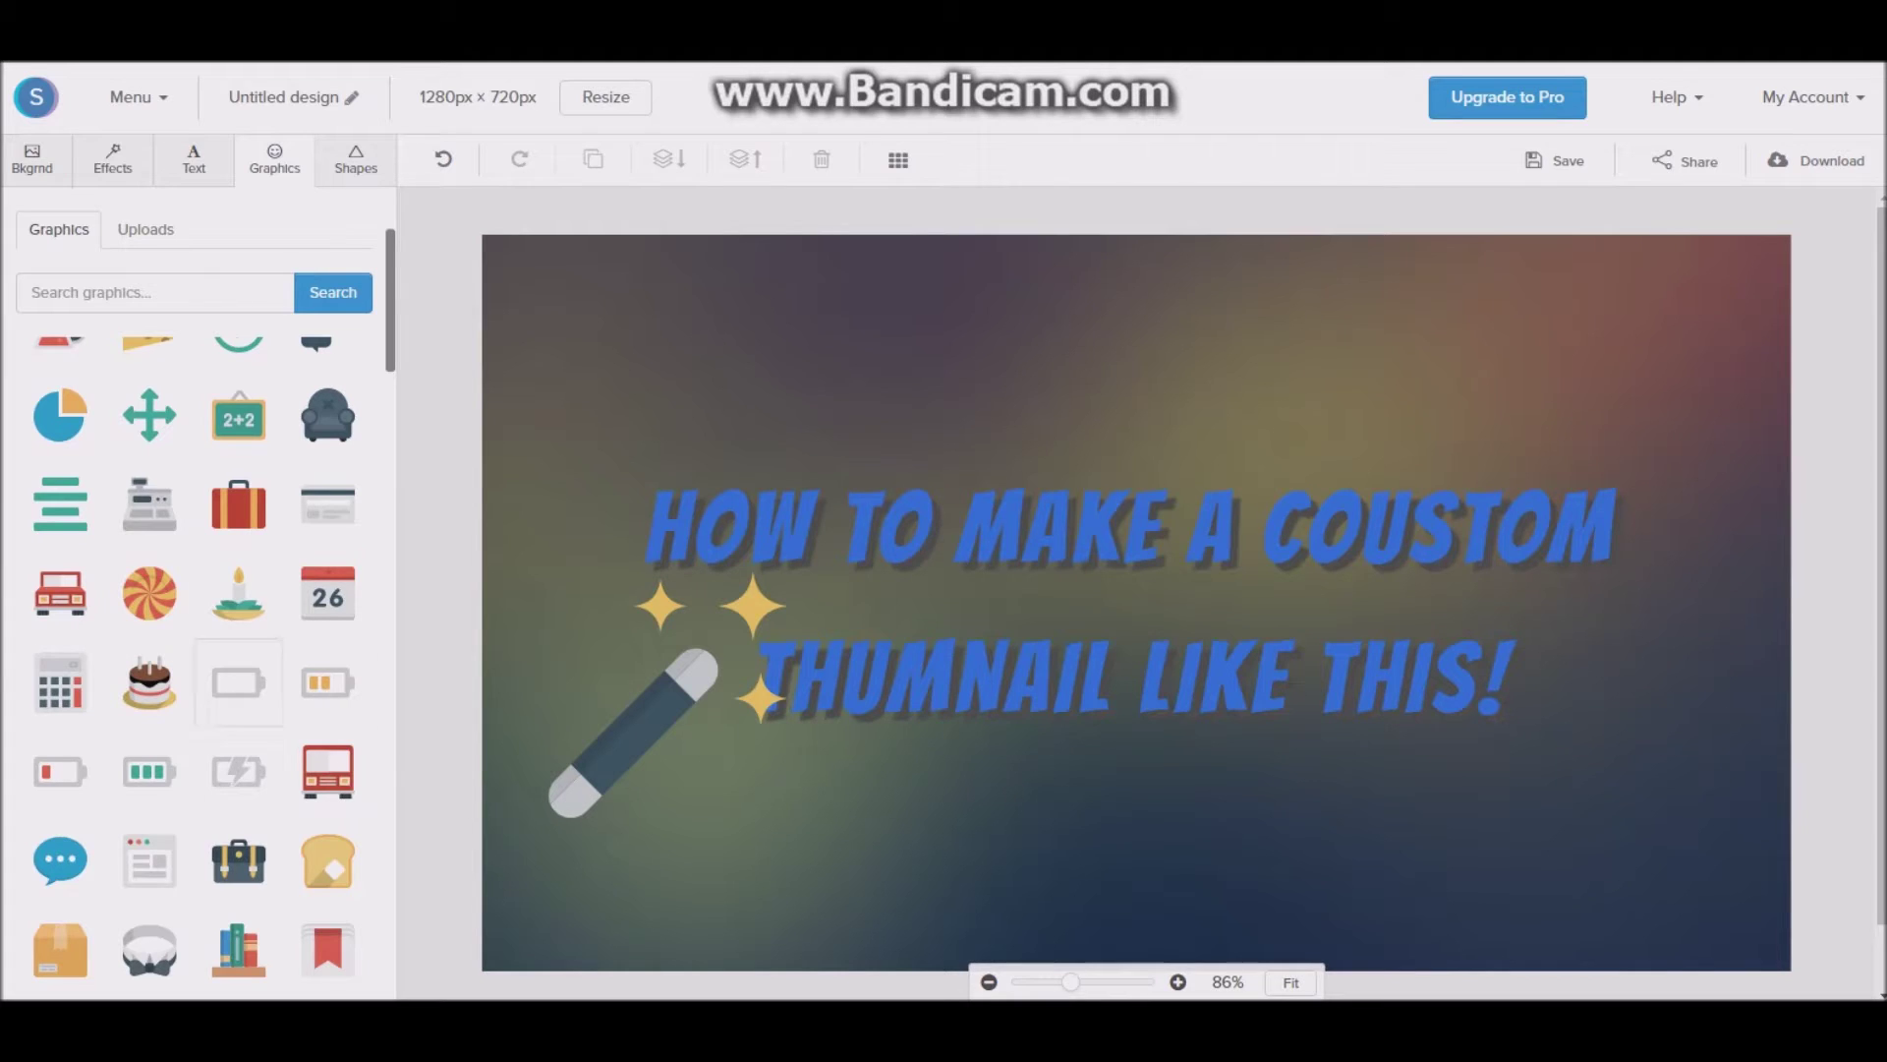
{"action": "scroll", "coordinate": [327, 708], "scroll_direction": "down", "scroll_amount": 2}
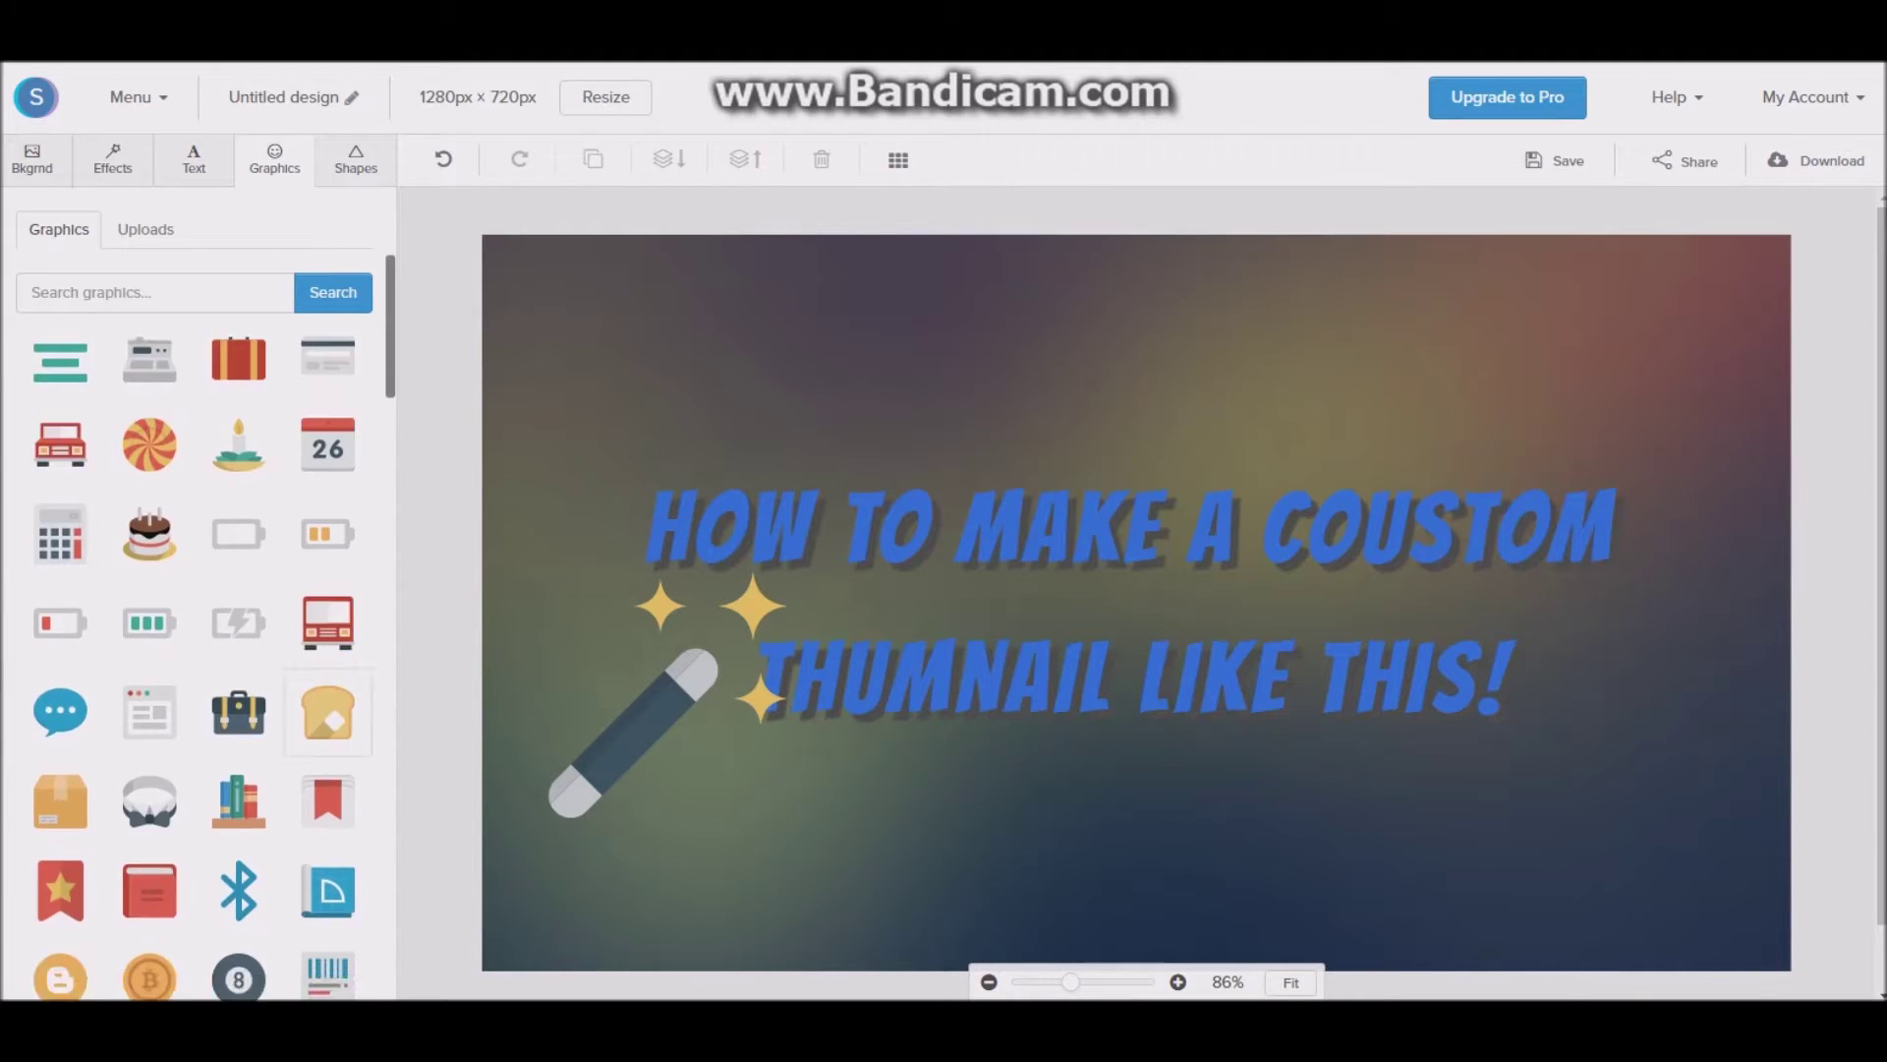
{"action": "scroll", "coordinate": [327, 708], "scroll_direction": "down", "scroll_amount": 1}
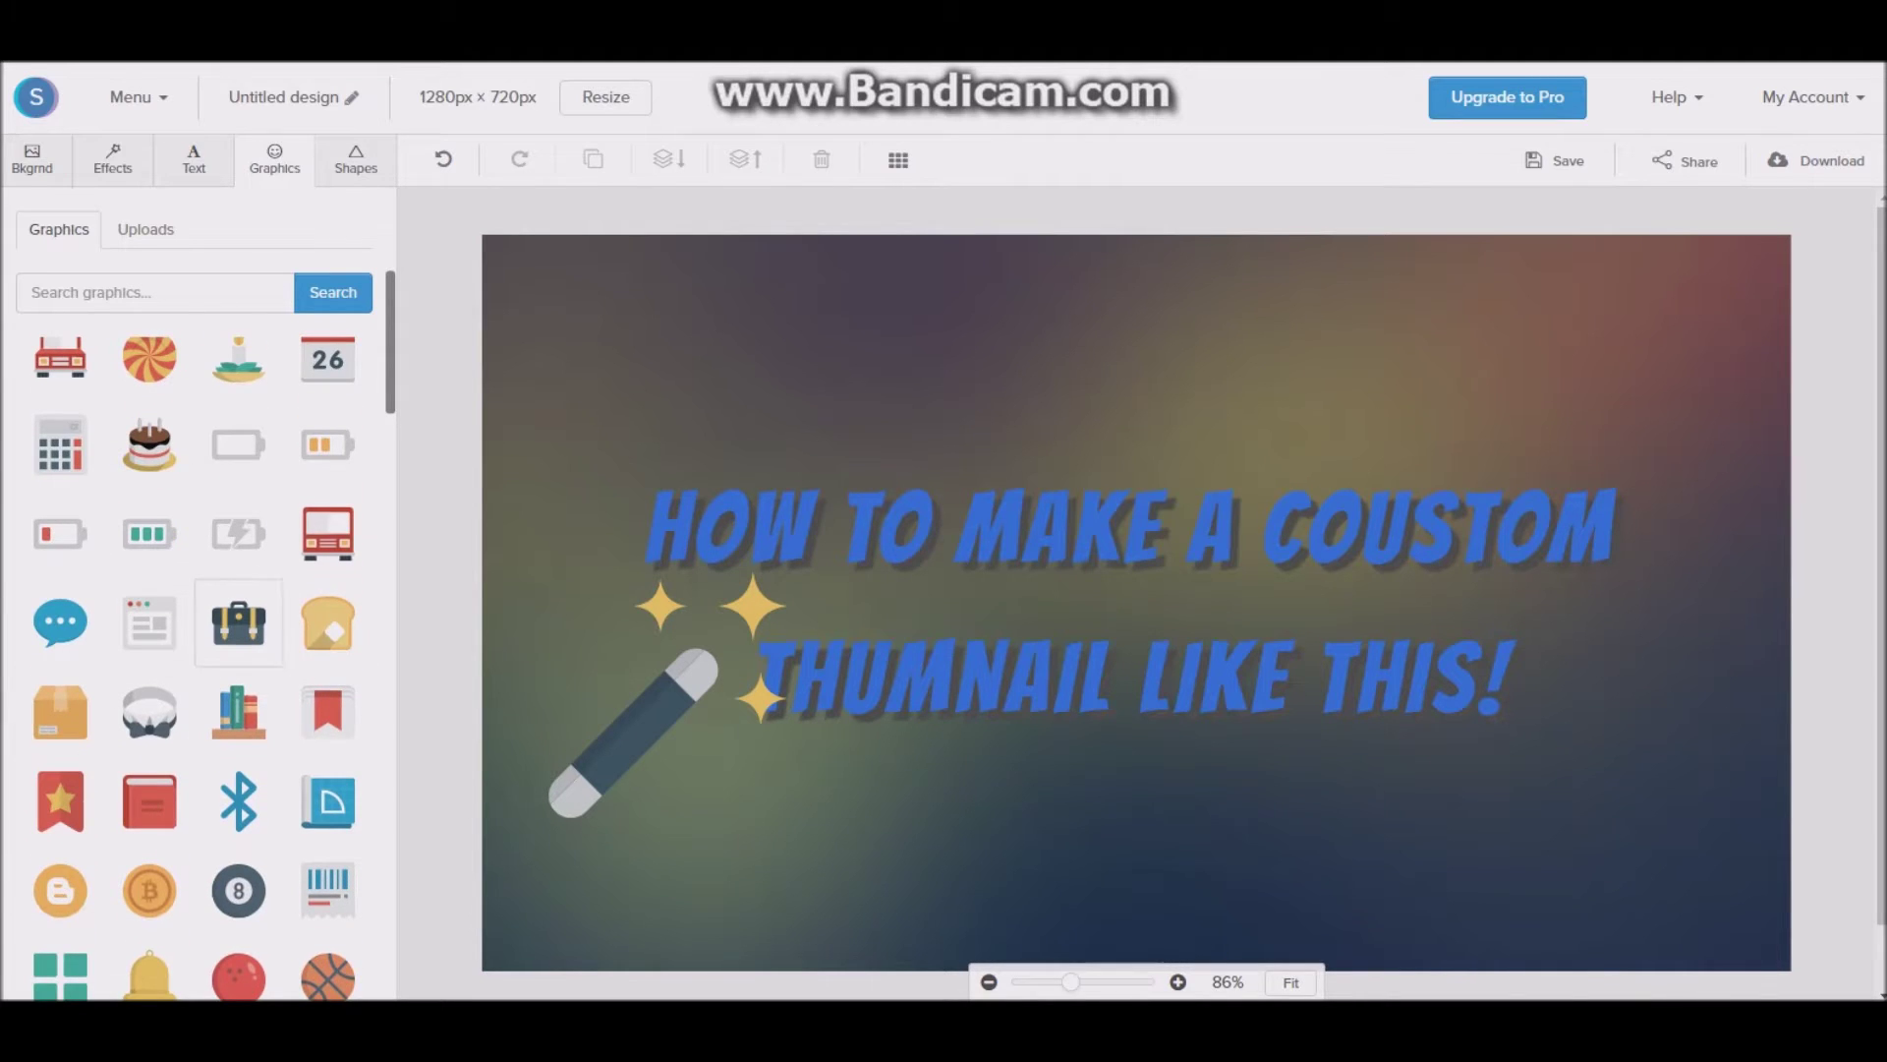
{"action": "scroll", "coordinate": [239, 622], "scroll_direction": "down", "scroll_amount": 4}
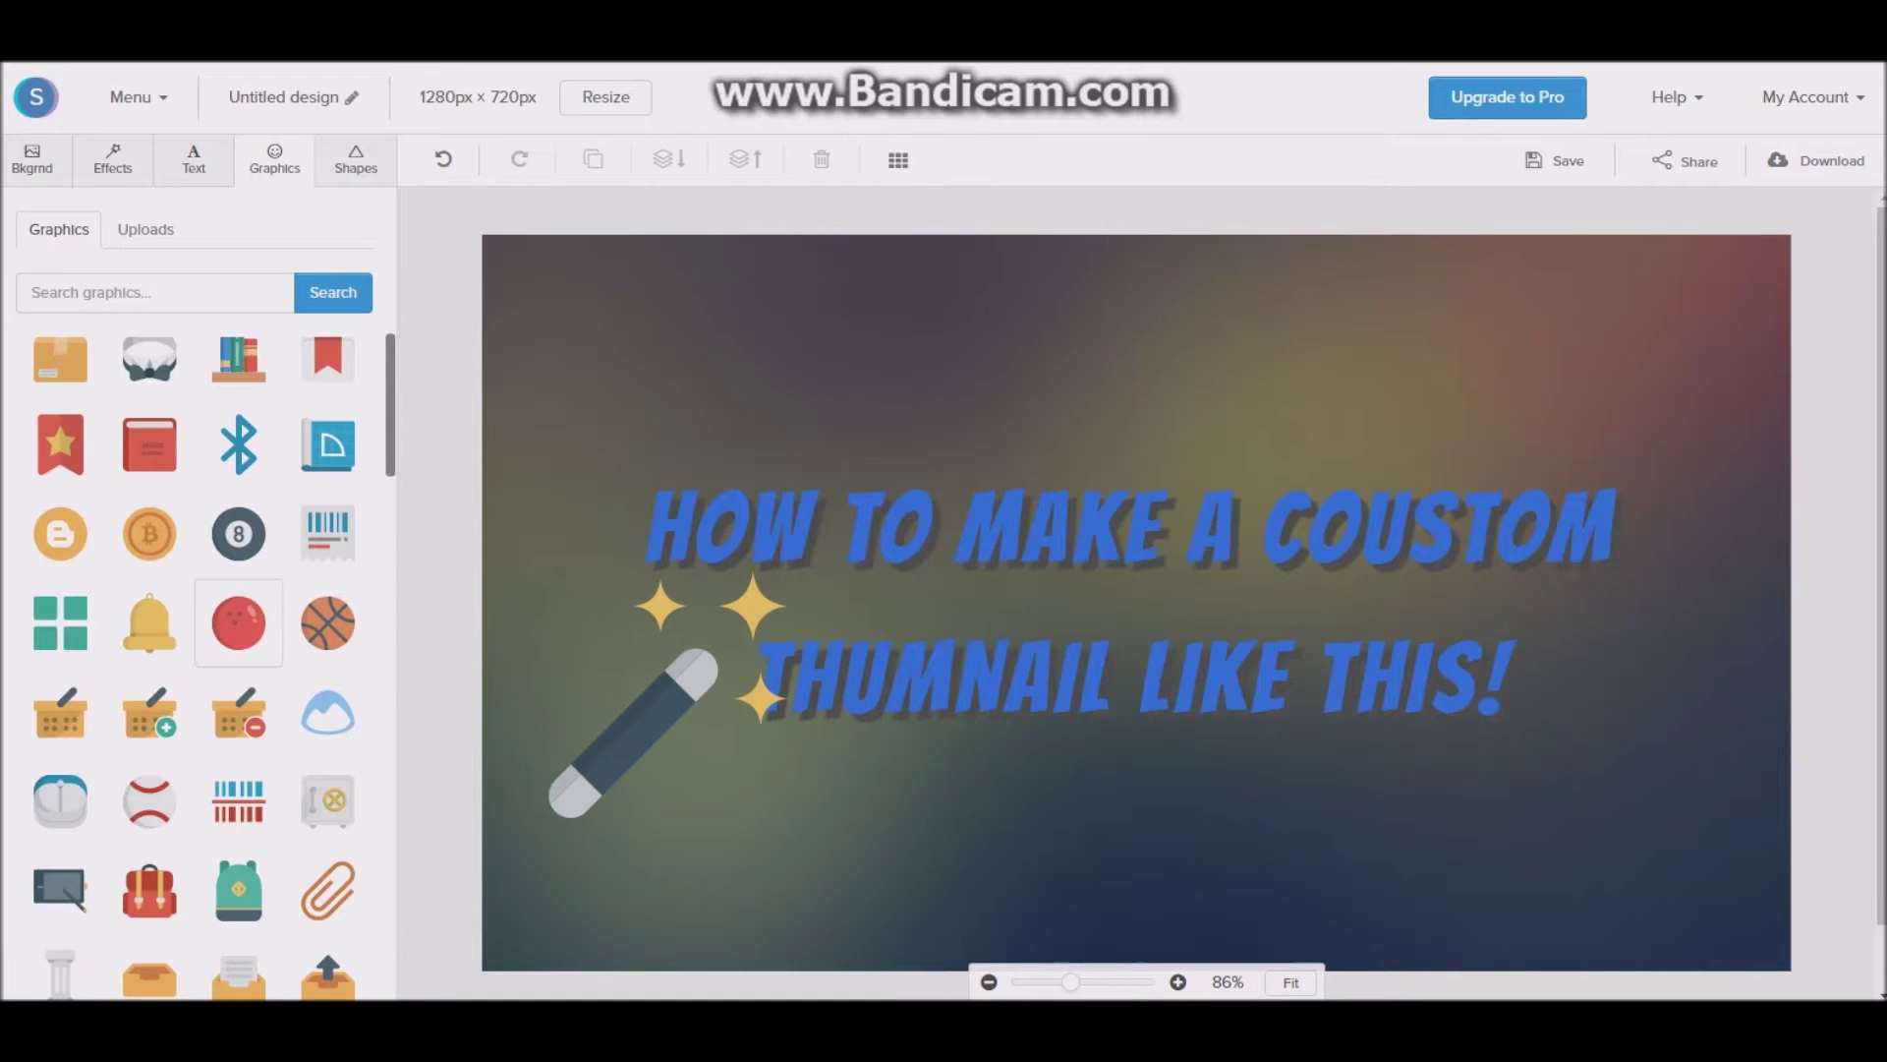
{"action": "scroll", "coordinate": [328, 688], "scroll_direction": "down", "scroll_amount": 3}
{"action": "scroll", "coordinate": [328, 649], "scroll_direction": "down", "scroll_amount": 4}
{"action": "scroll", "coordinate": [149, 593], "scroll_direction": "down", "scroll_amount": 4}
{"action": "scroll", "coordinate": [149, 609], "scroll_direction": "down", "scroll_amount": 3}
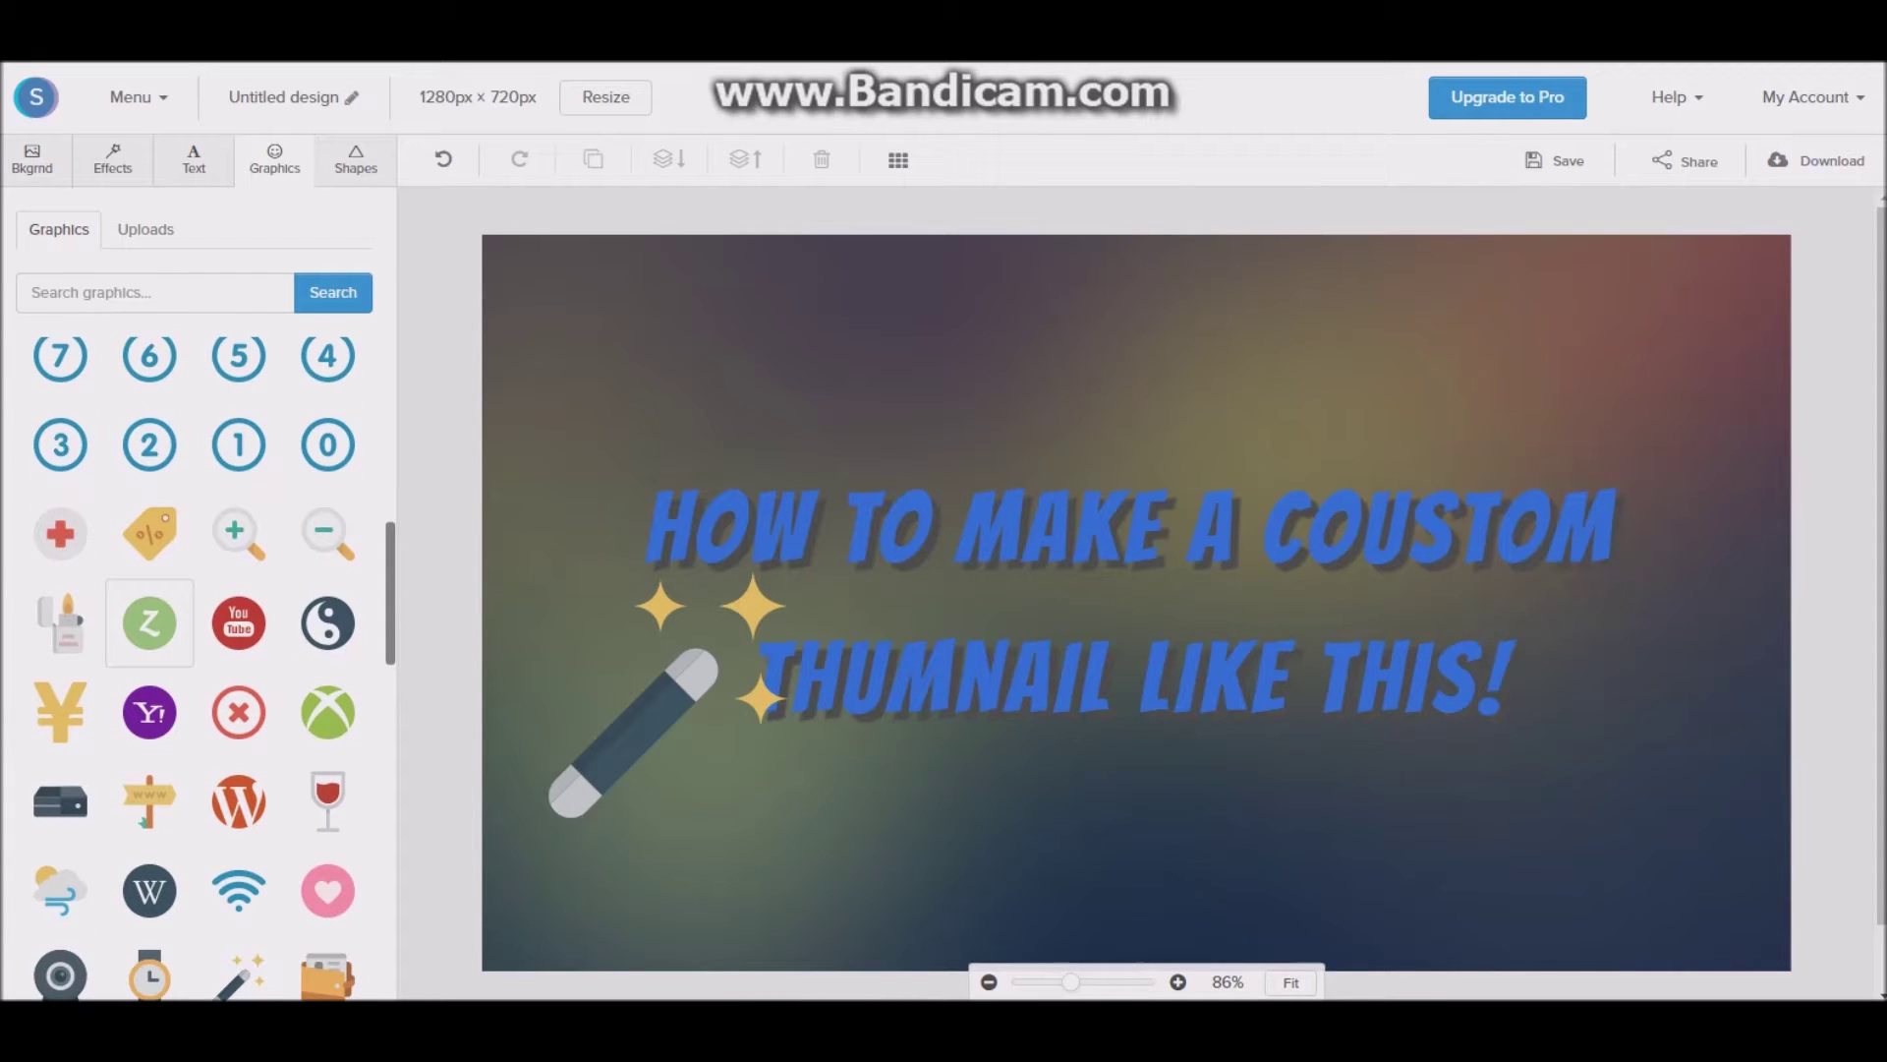
{"action": "scroll", "coordinate": [239, 649], "scroll_direction": "down", "scroll_amount": 3}
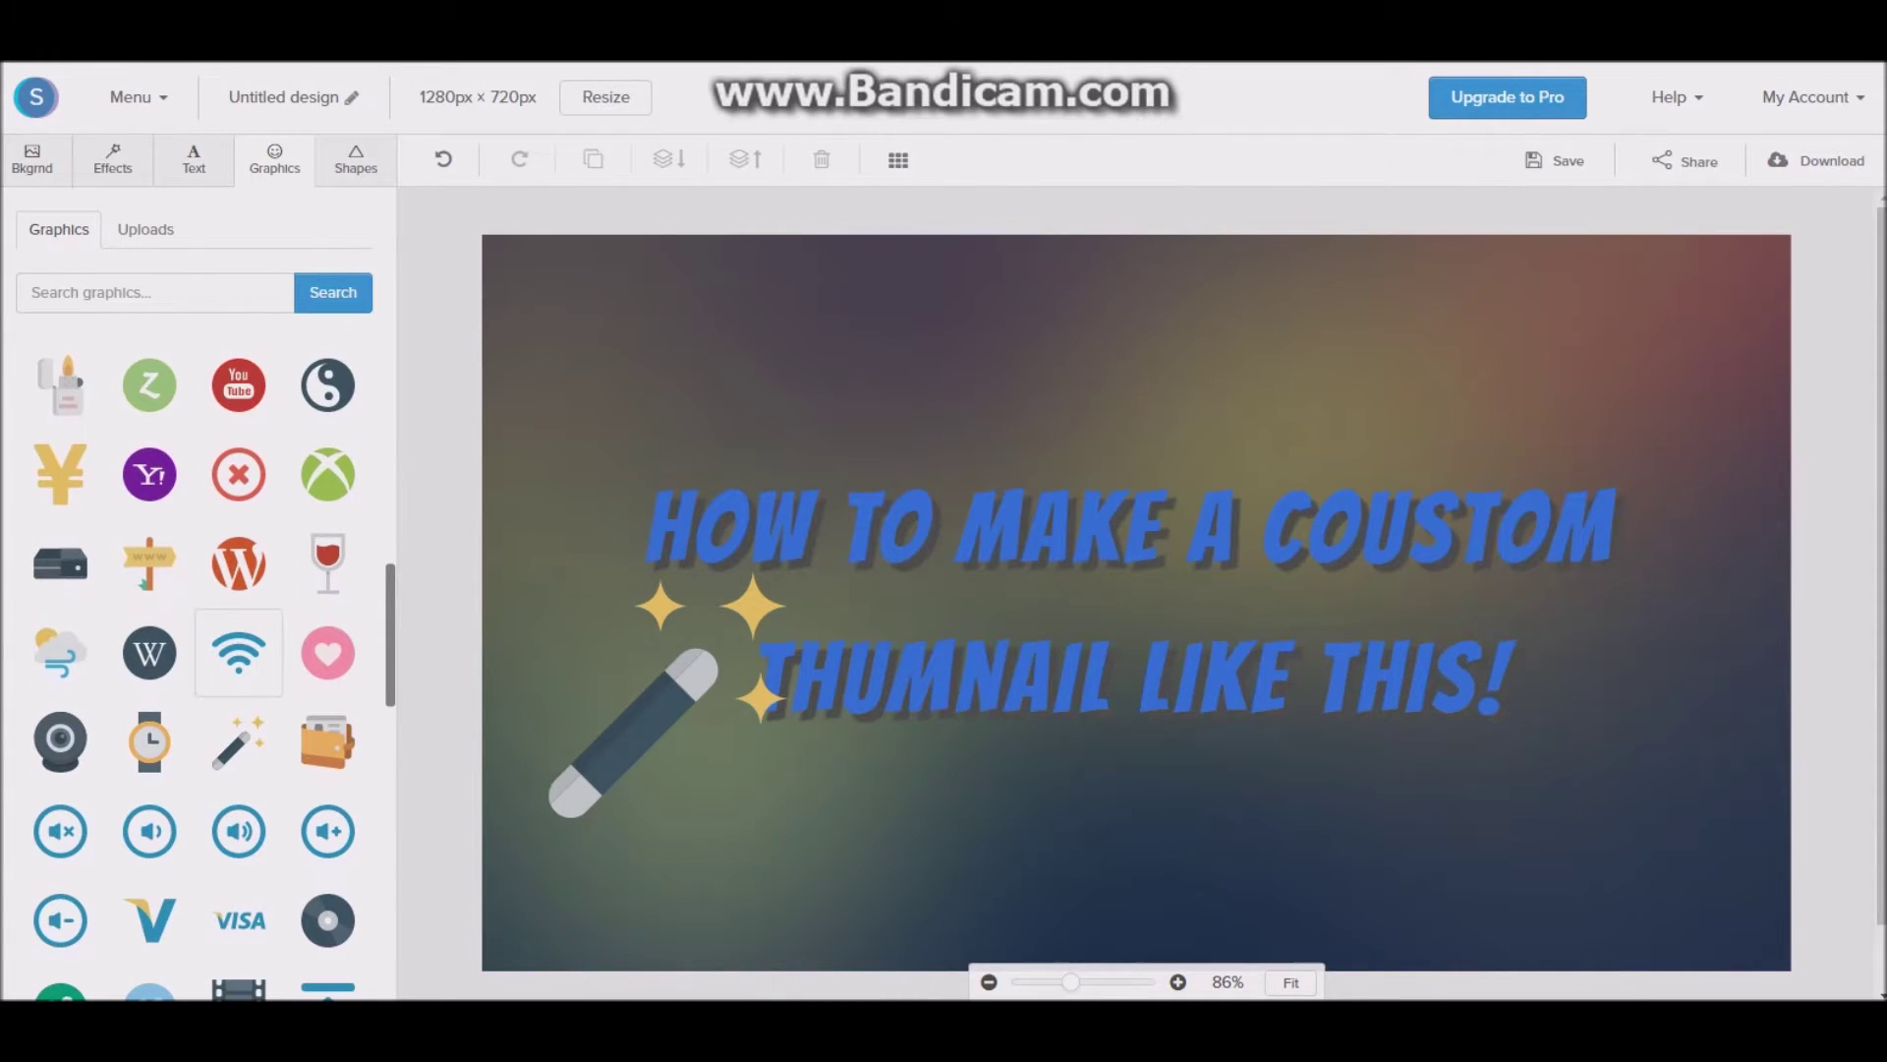
{"action": "scroll", "coordinate": [239, 652], "scroll_direction": "down", "scroll_amount": 3}
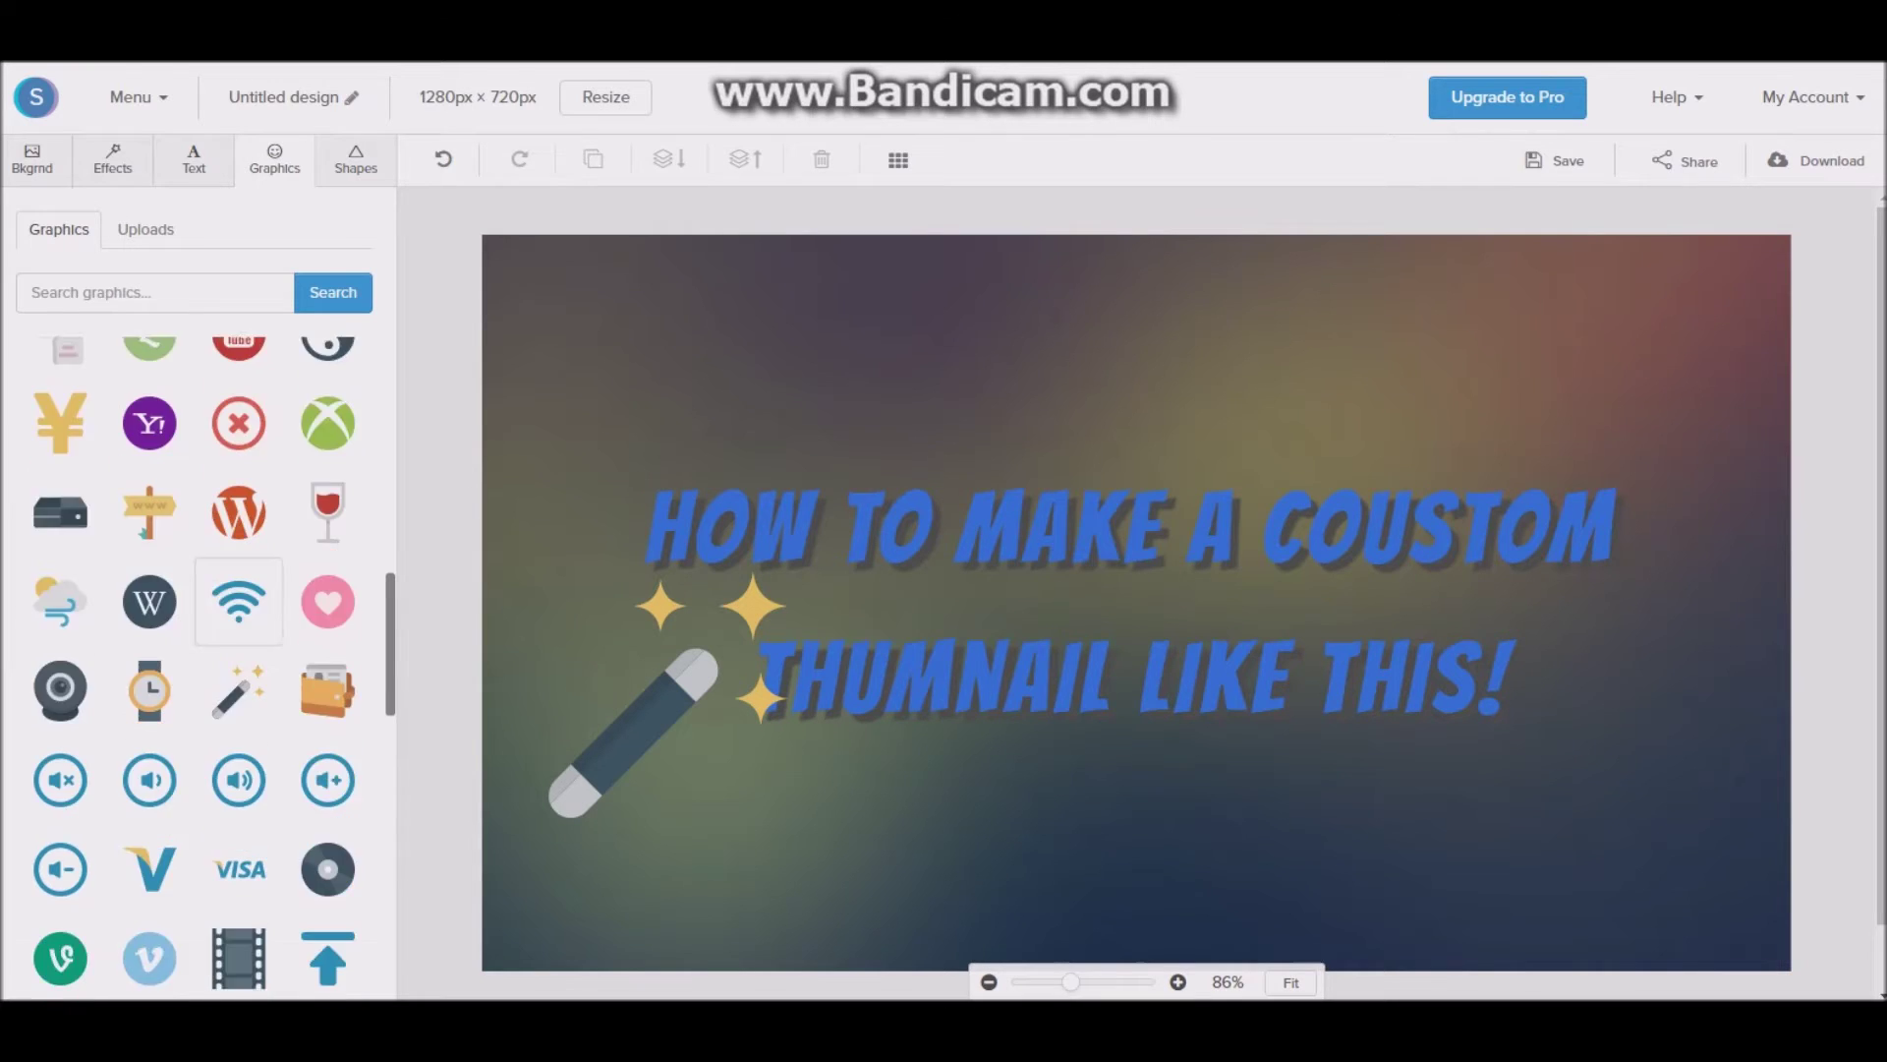
{"action": "scroll", "coordinate": [239, 678], "scroll_direction": "down", "scroll_amount": 3}
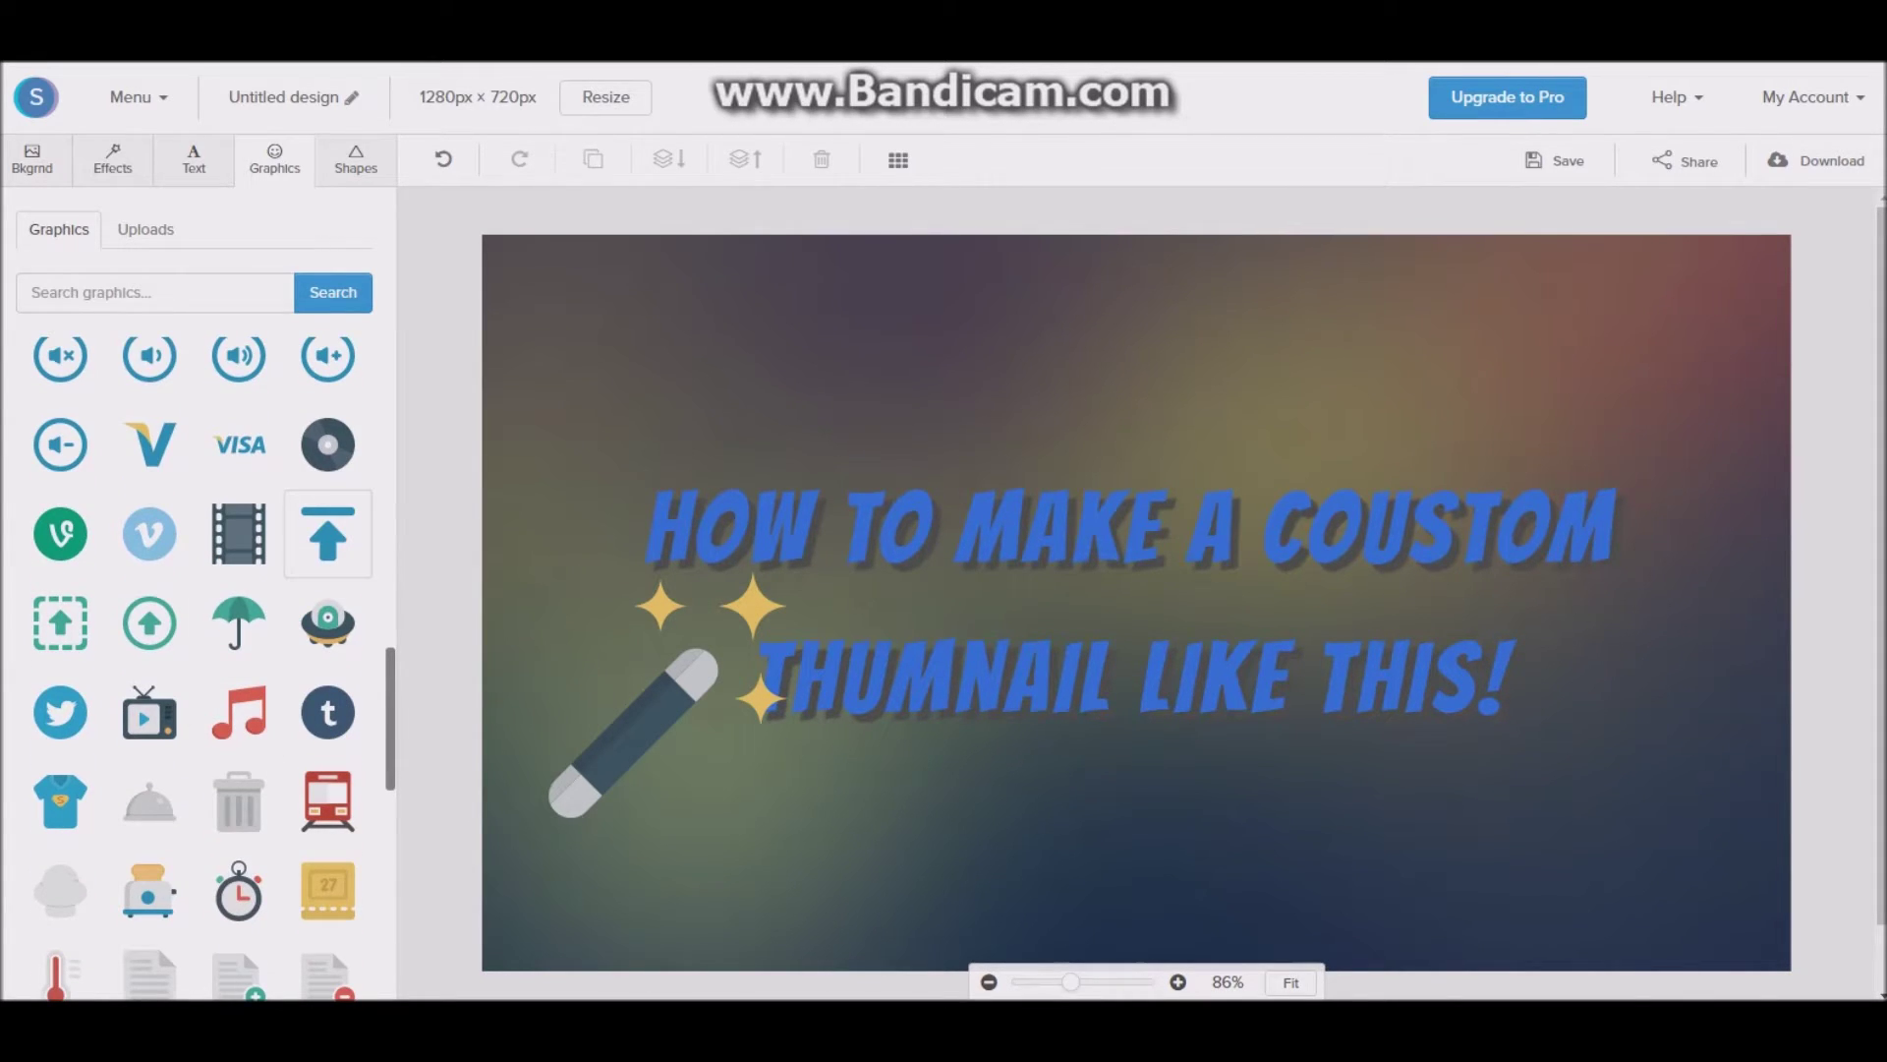
{"action": "scroll", "coordinate": [327, 534], "scroll_direction": "down", "scroll_amount": 4}
{"action": "scroll", "coordinate": [327, 365], "scroll_direction": "down", "scroll_amount": 6}
{"action": "scroll", "coordinate": [327, 366], "scroll_direction": "down", "scroll_amount": 2}
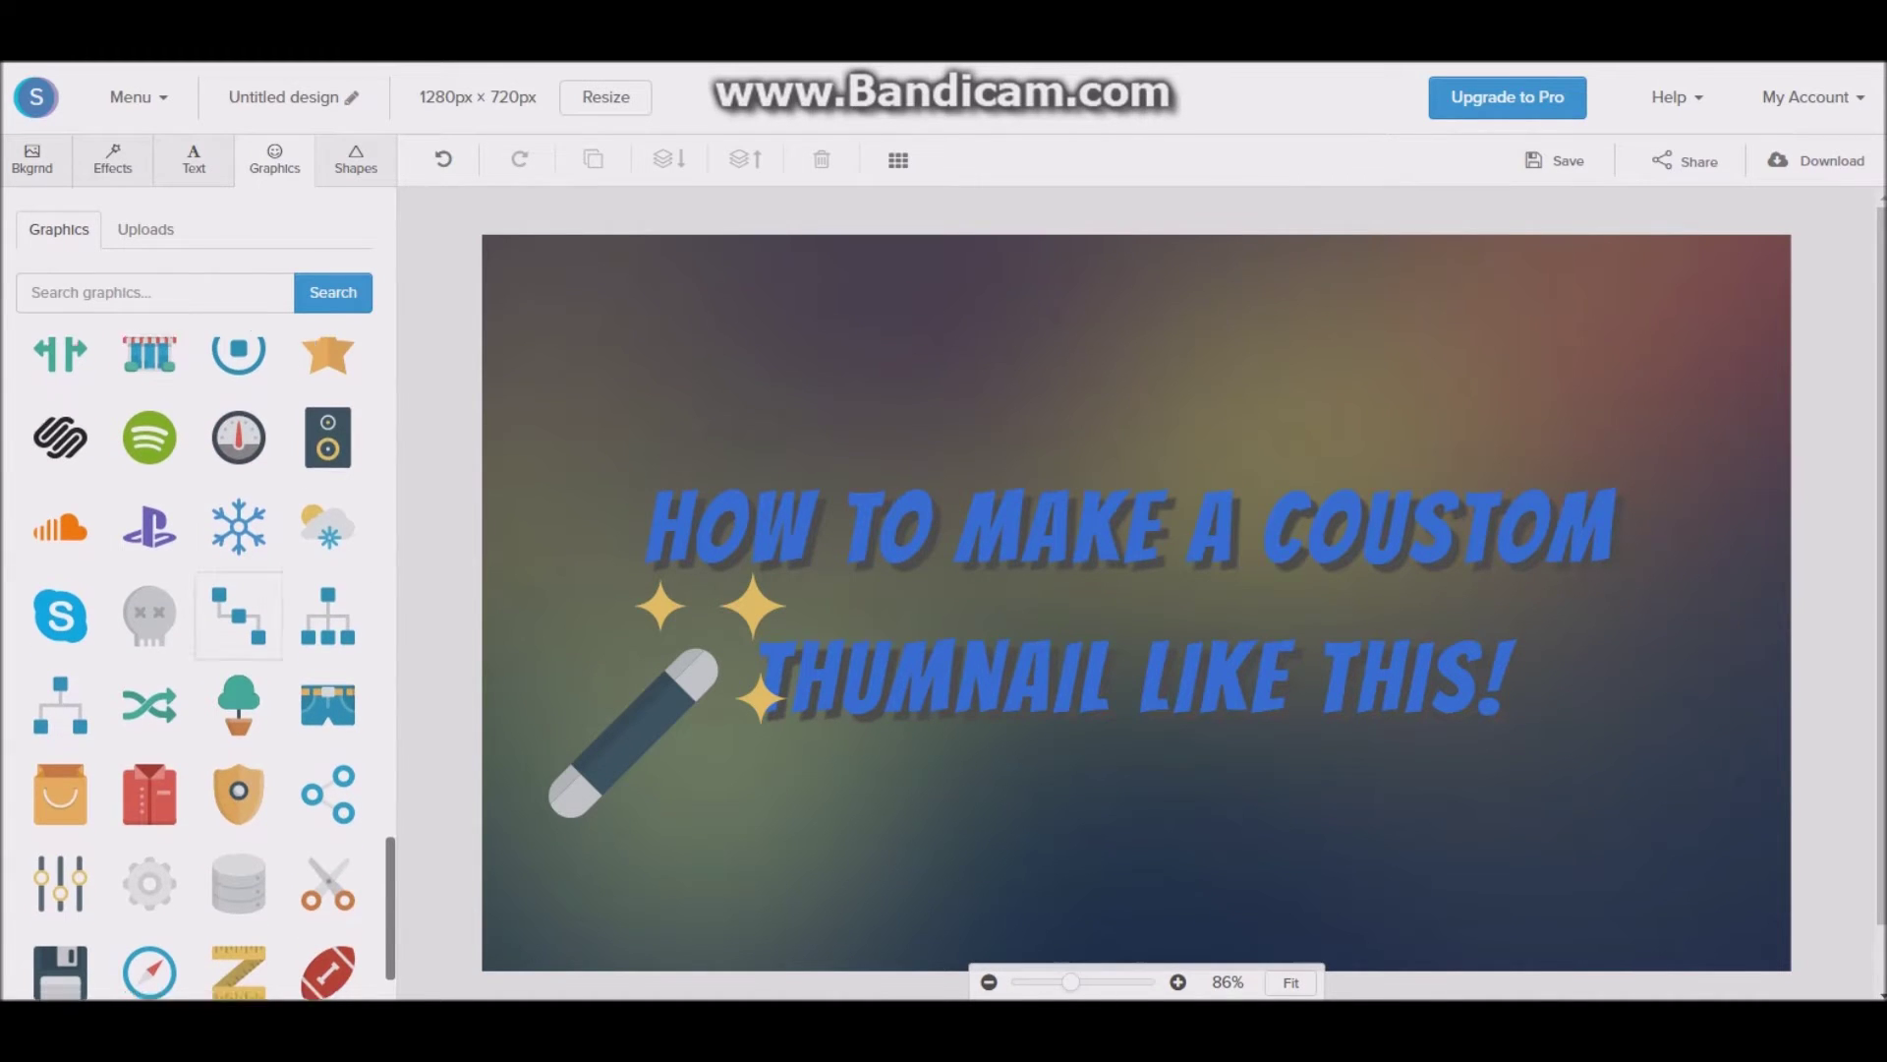
{"action": "scroll", "coordinate": [239, 629], "scroll_direction": "down", "scroll_amount": 2}
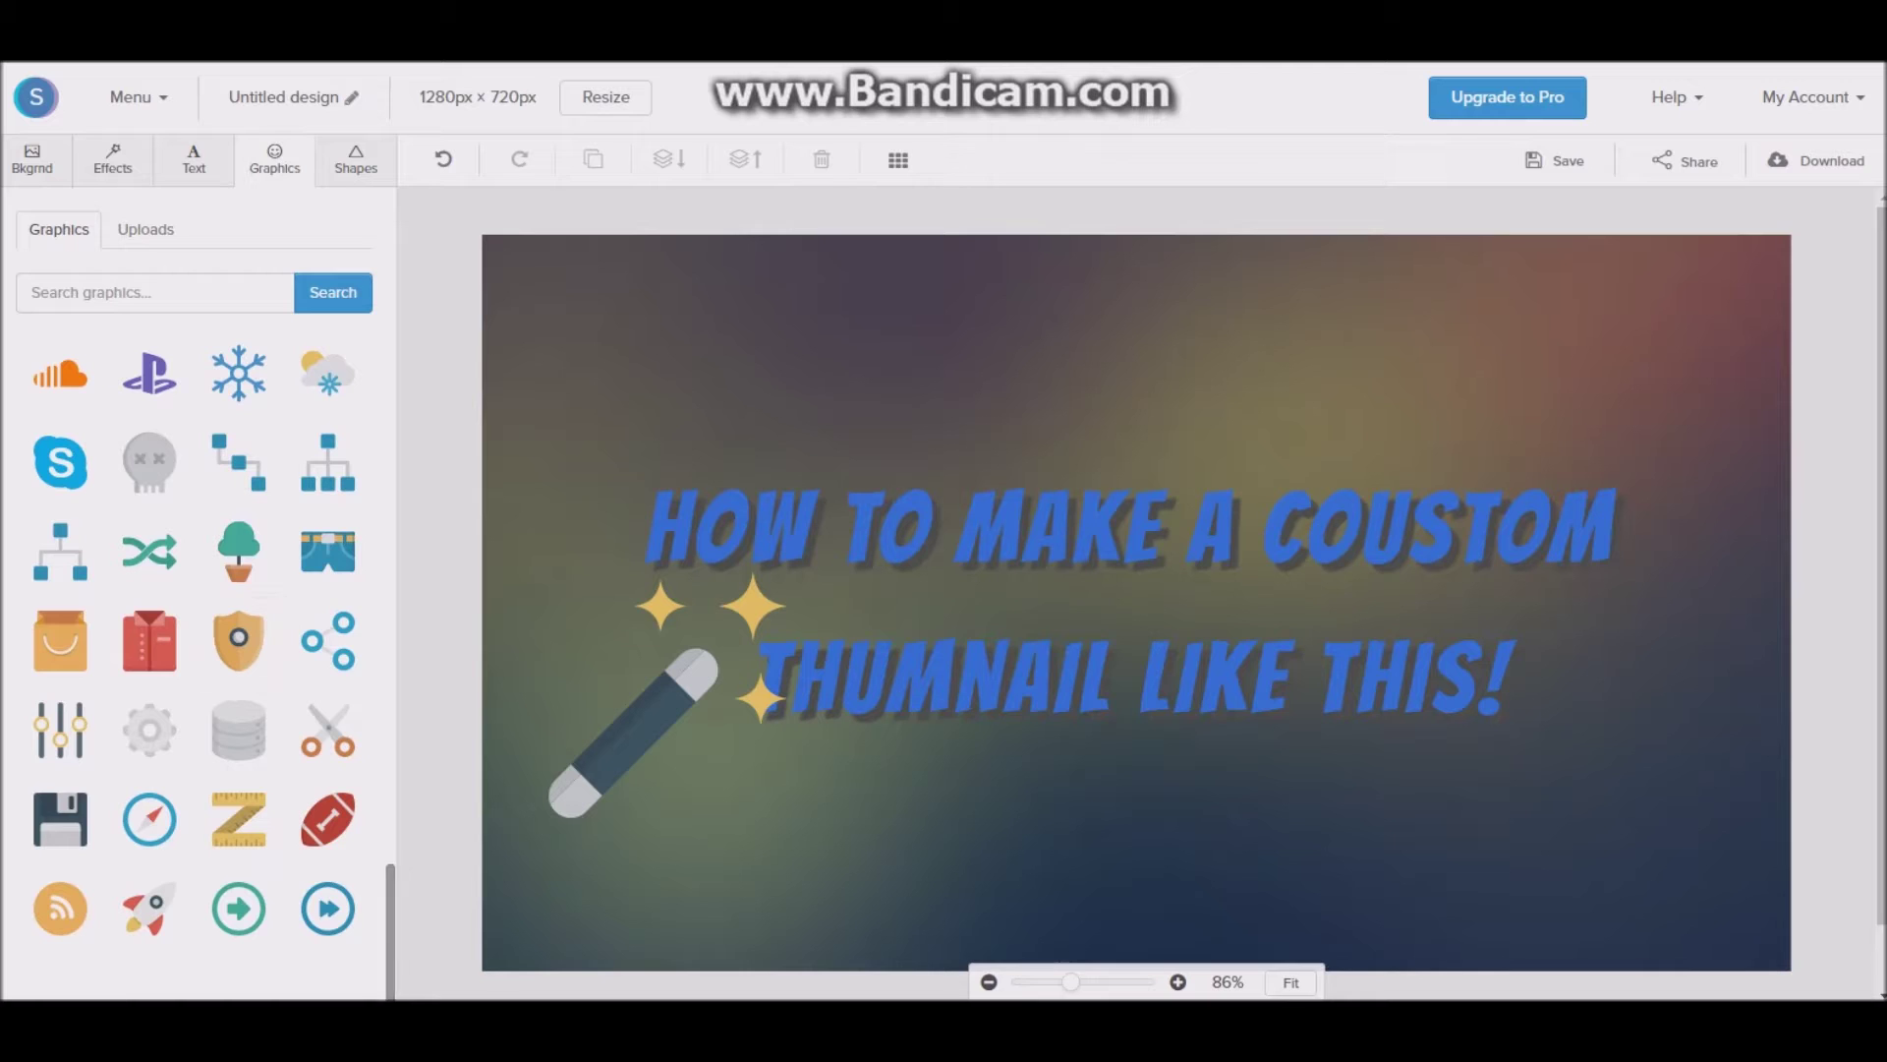
{"action": "scroll", "coordinate": [194, 649], "scroll_direction": "down", "scroll_amount": 1}
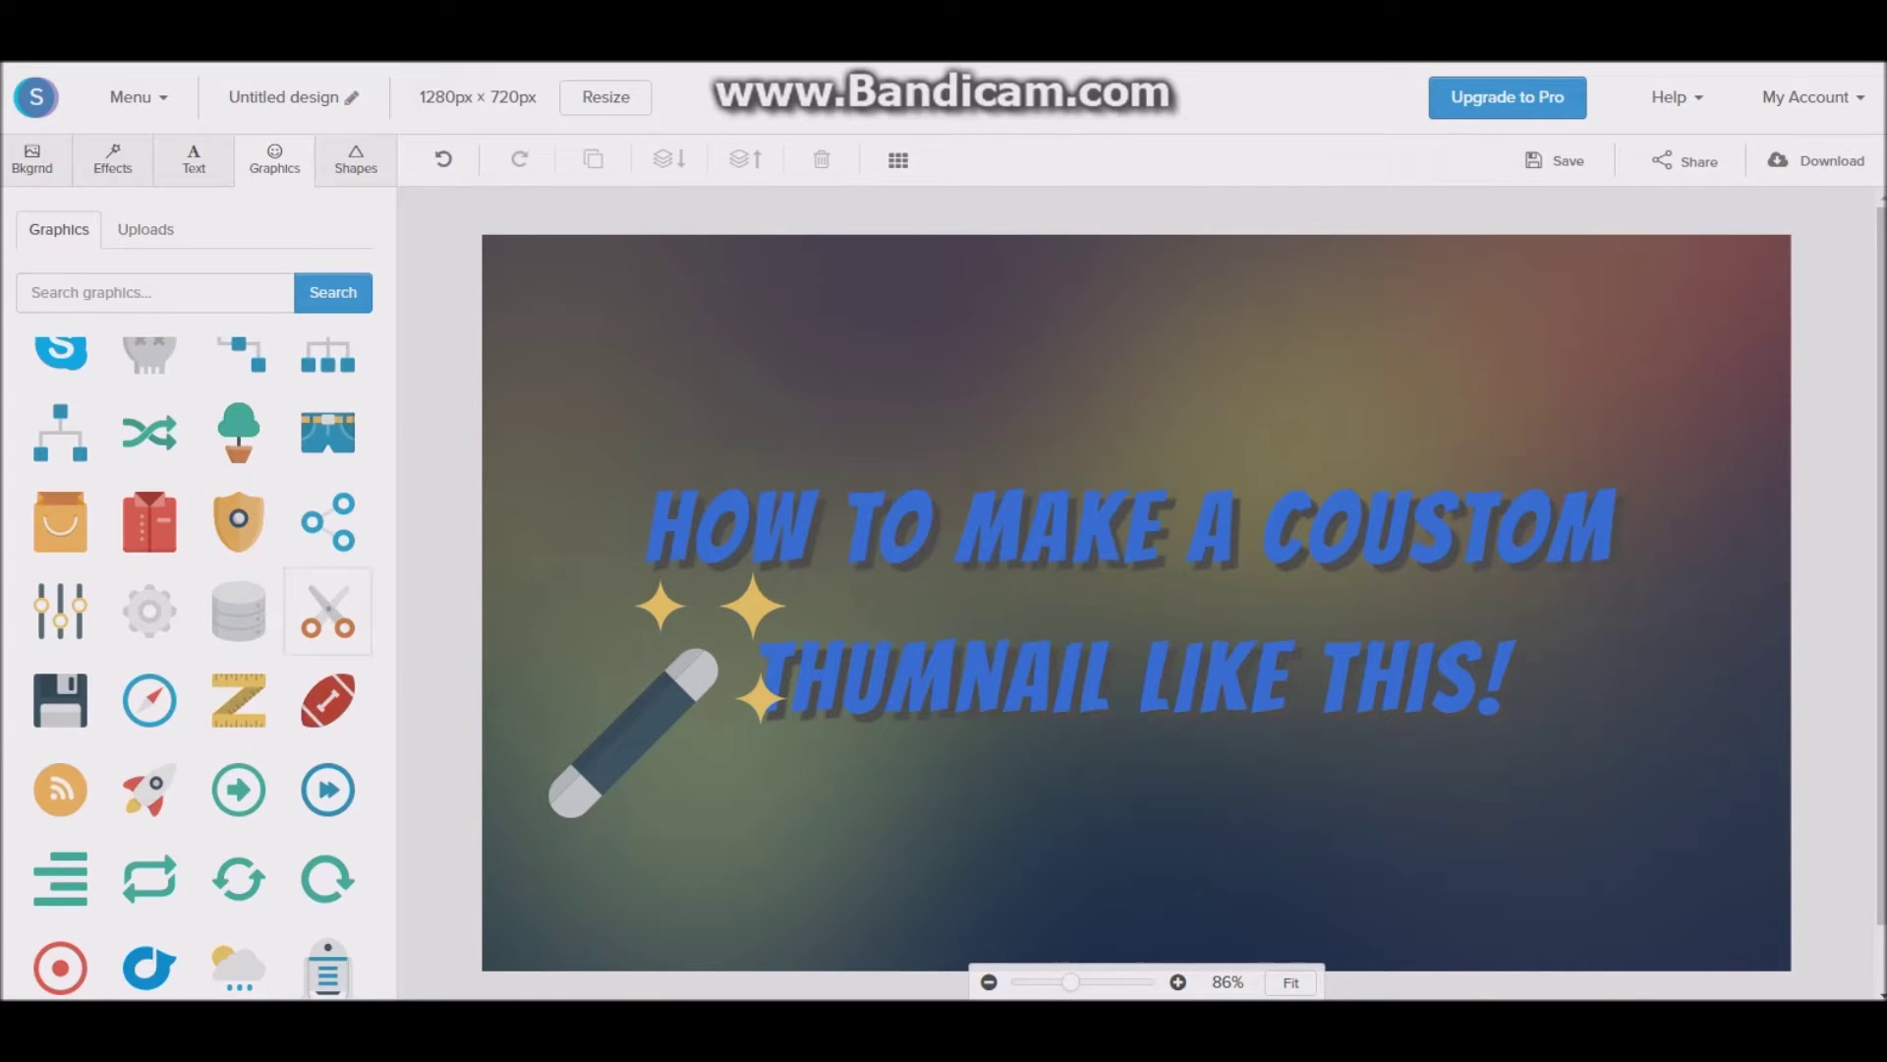
{"action": "left_click", "coordinate": [328, 610]}
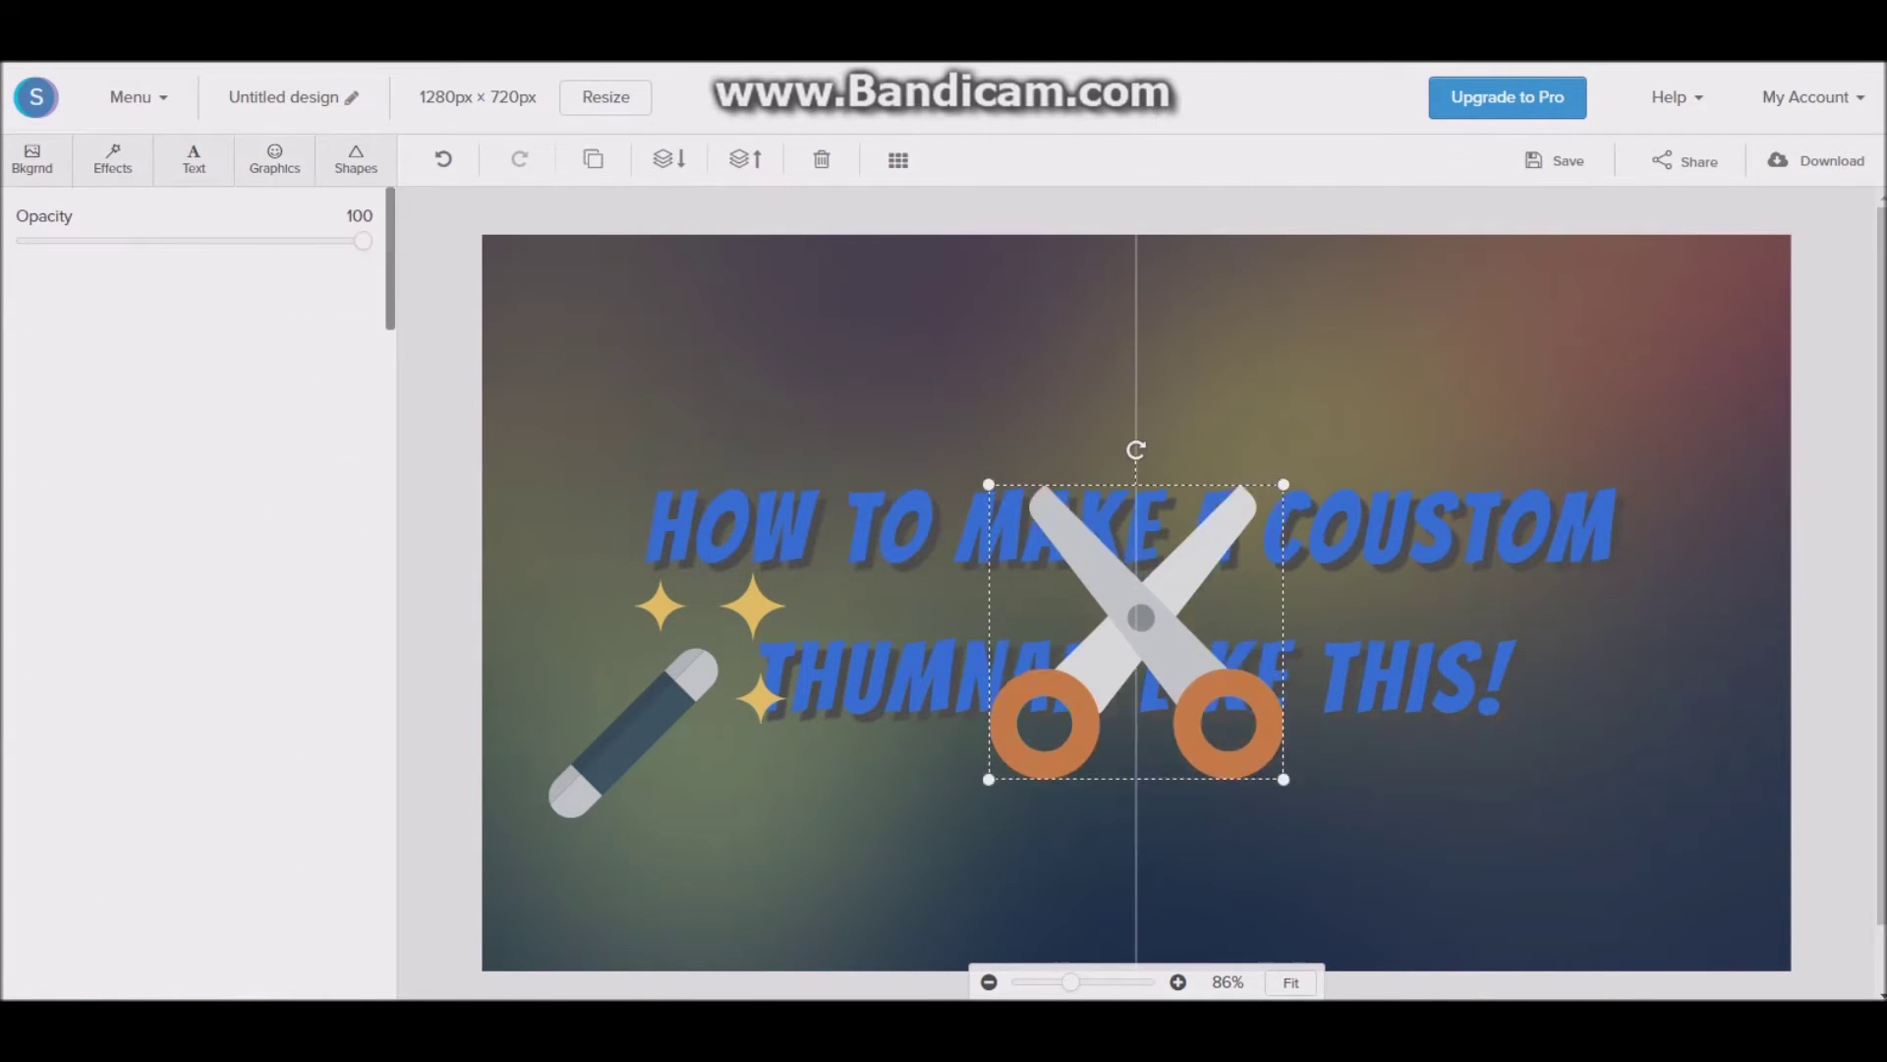
- Shrink the scissors and place them just below the middle of the heading, inside the thumbnail's lower edge
{"action": "mouse_move", "coordinate": [1111, 835]}
{"action": "left_mouse_down"}
{"action": "mouse_move", "coordinate": [1130, 837]}
{"action": "mouse_move", "coordinate": [1113, 845]}
{"action": "left_mouse_up"}
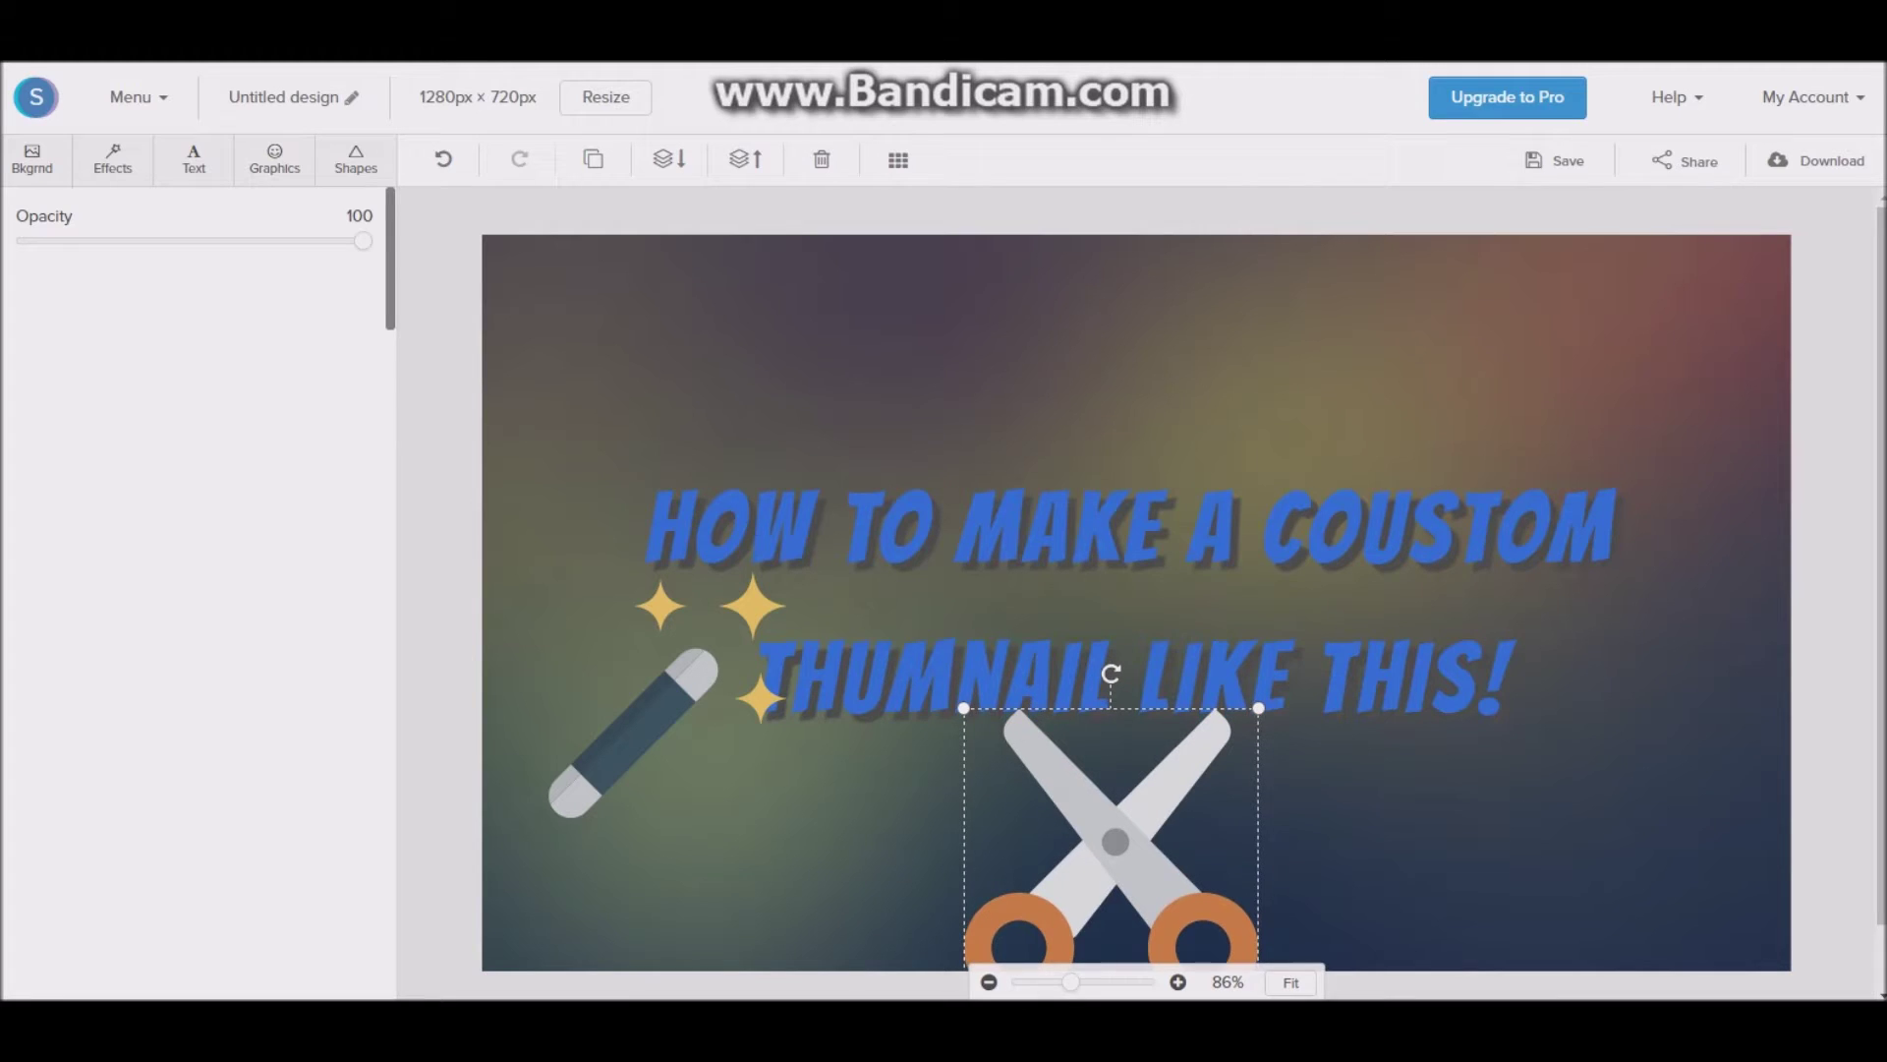
{"action": "left_click_drag", "start_coordinate": [1259, 708], "coordinate": [1244, 724]}
{"action": "left_click_drag", "start_coordinate": [1107, 847], "coordinate": [1110, 832]}
{"action": "left_click_drag", "start_coordinate": [1246, 707], "coordinate": [1215, 738]}
{"action": "left_click_drag", "start_coordinate": [1096, 851], "coordinate": [1115, 831]}
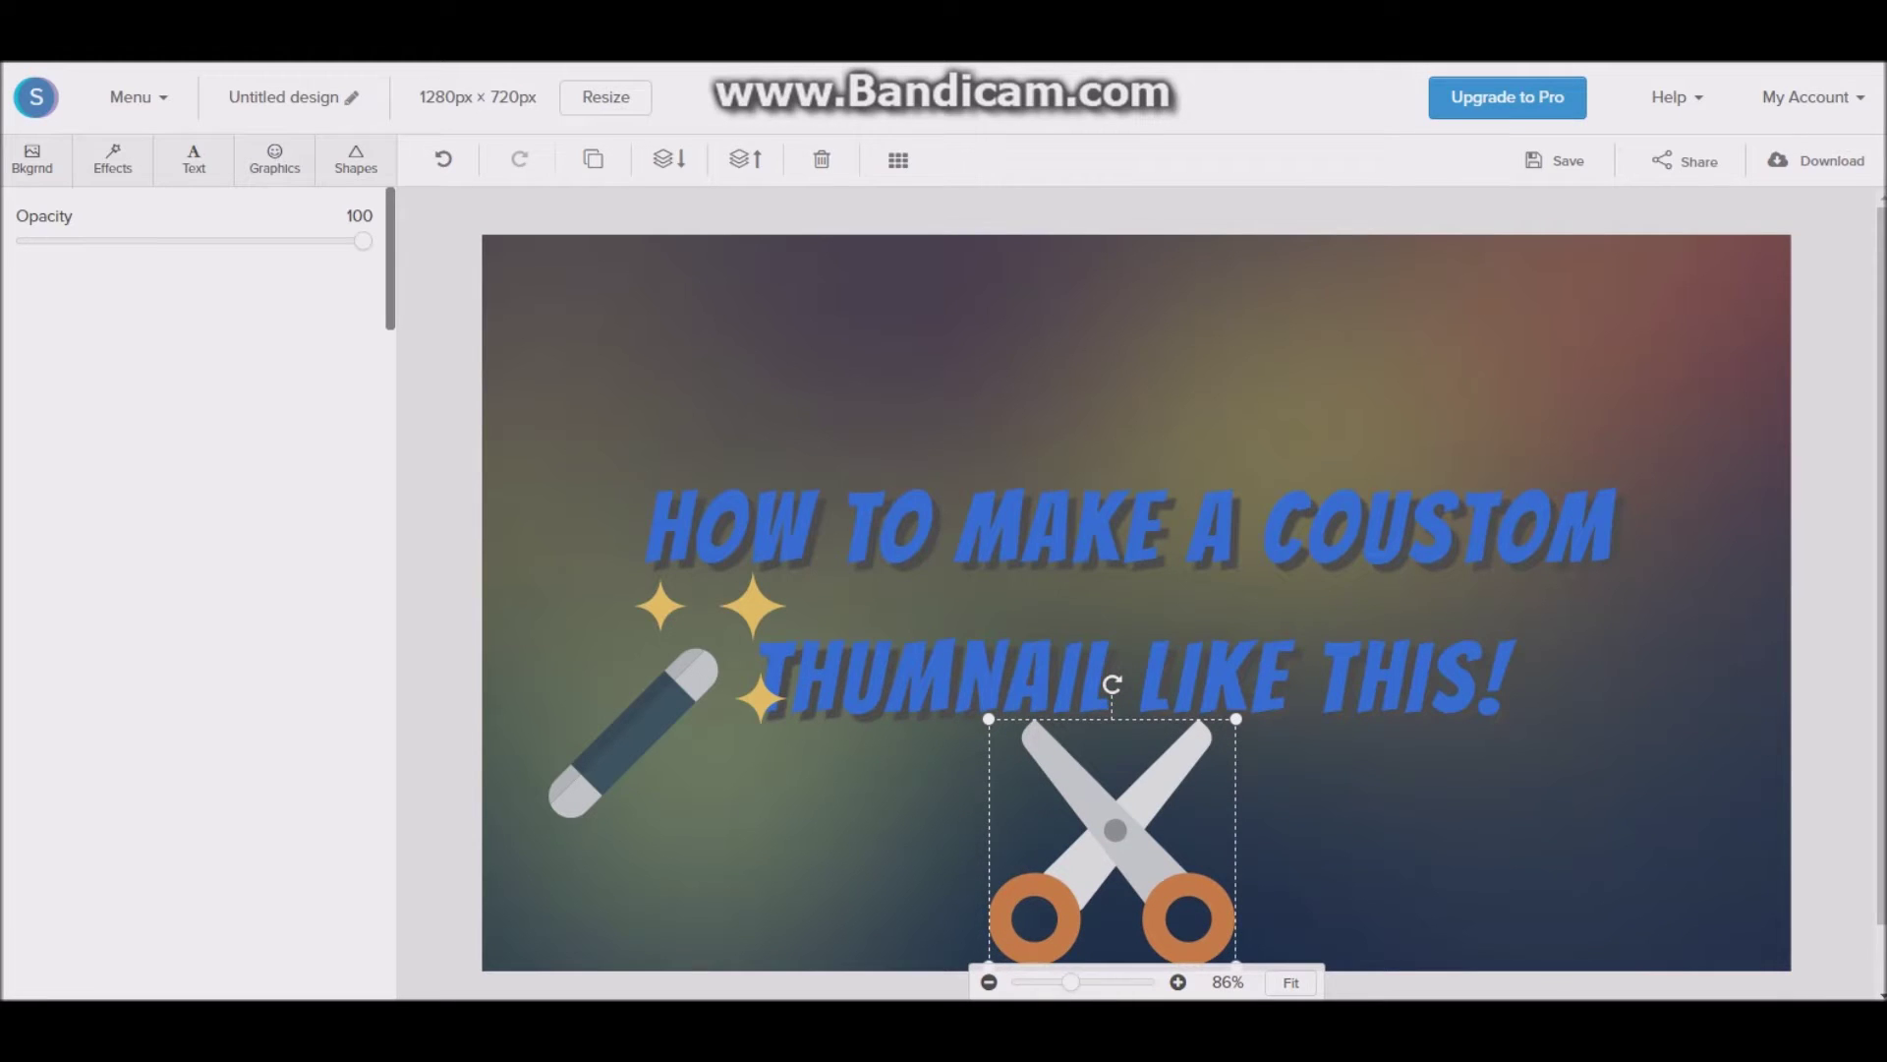
{"action": "key", "text": "Escape"}
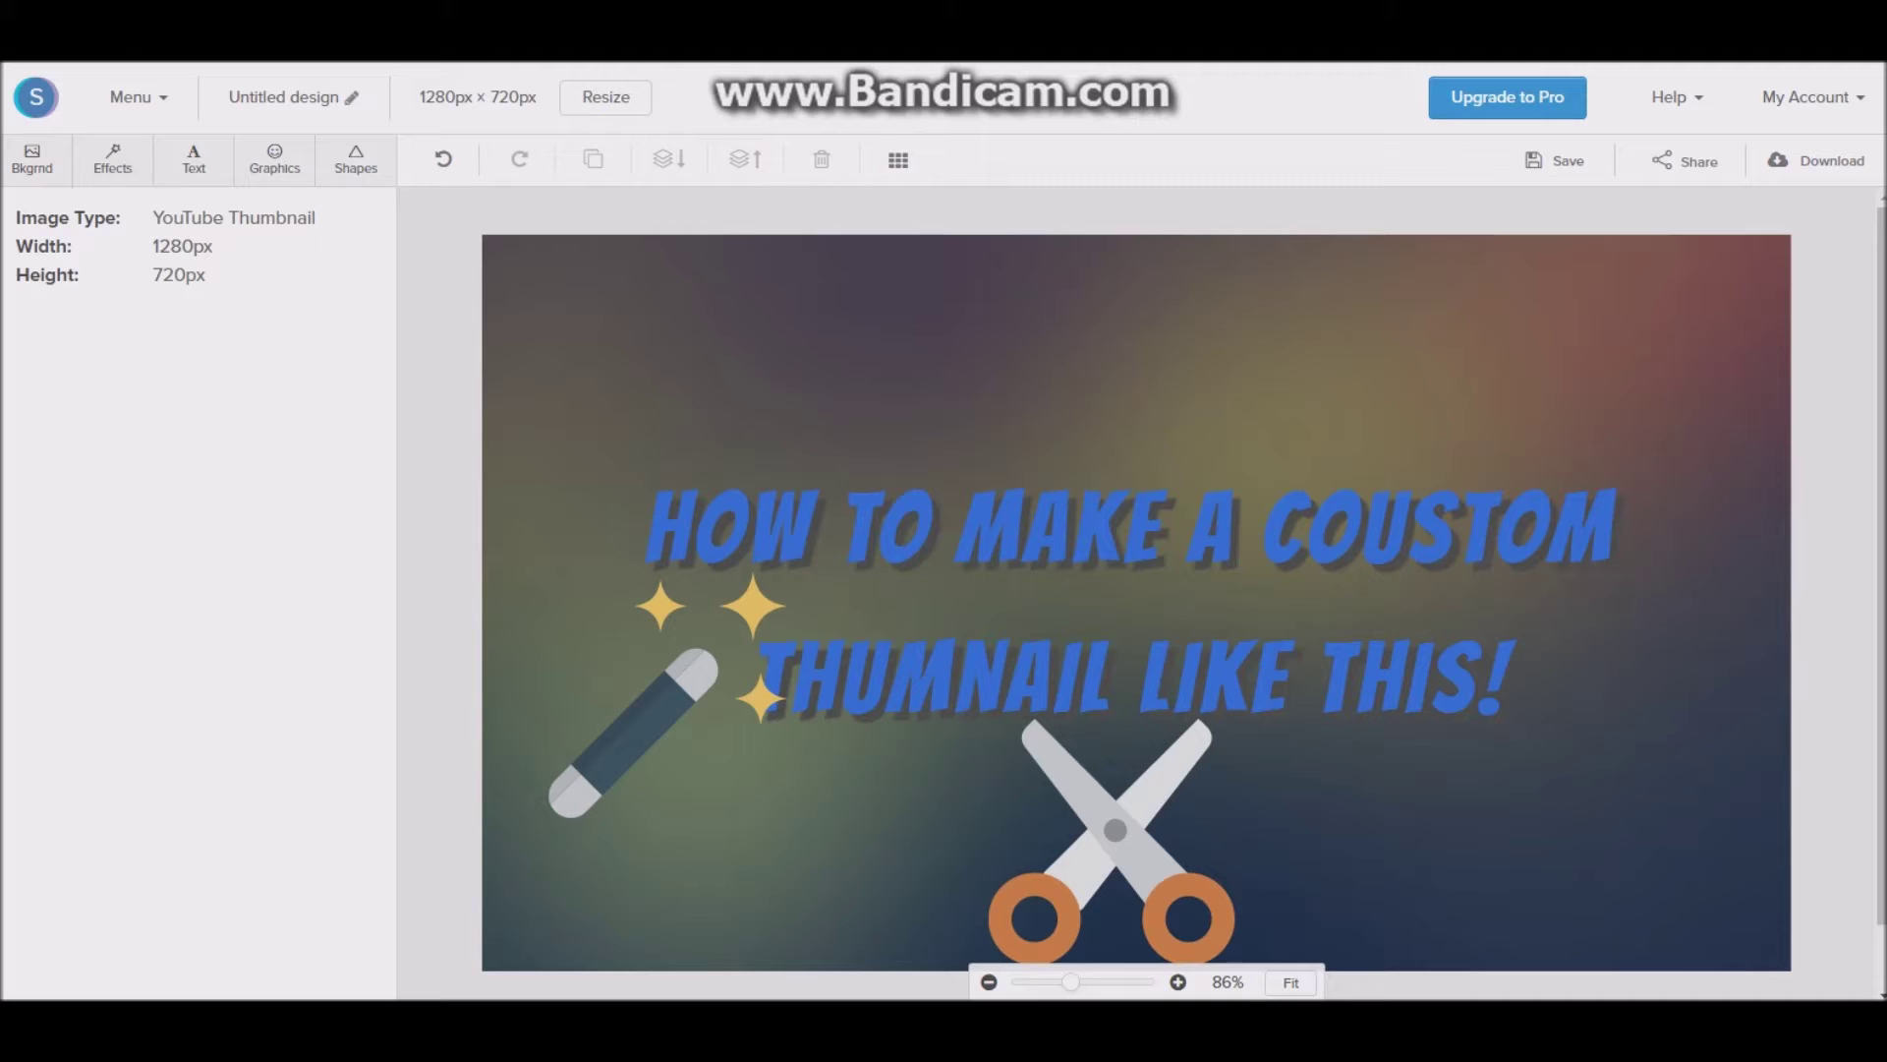
- Browse the graphics library for another graphic to add to the thumbnail
{"action": "left_click", "coordinate": [274, 160]}
{"action": "scroll", "coordinate": [239, 551], "scroll_direction": "down", "scroll_amount": 1}
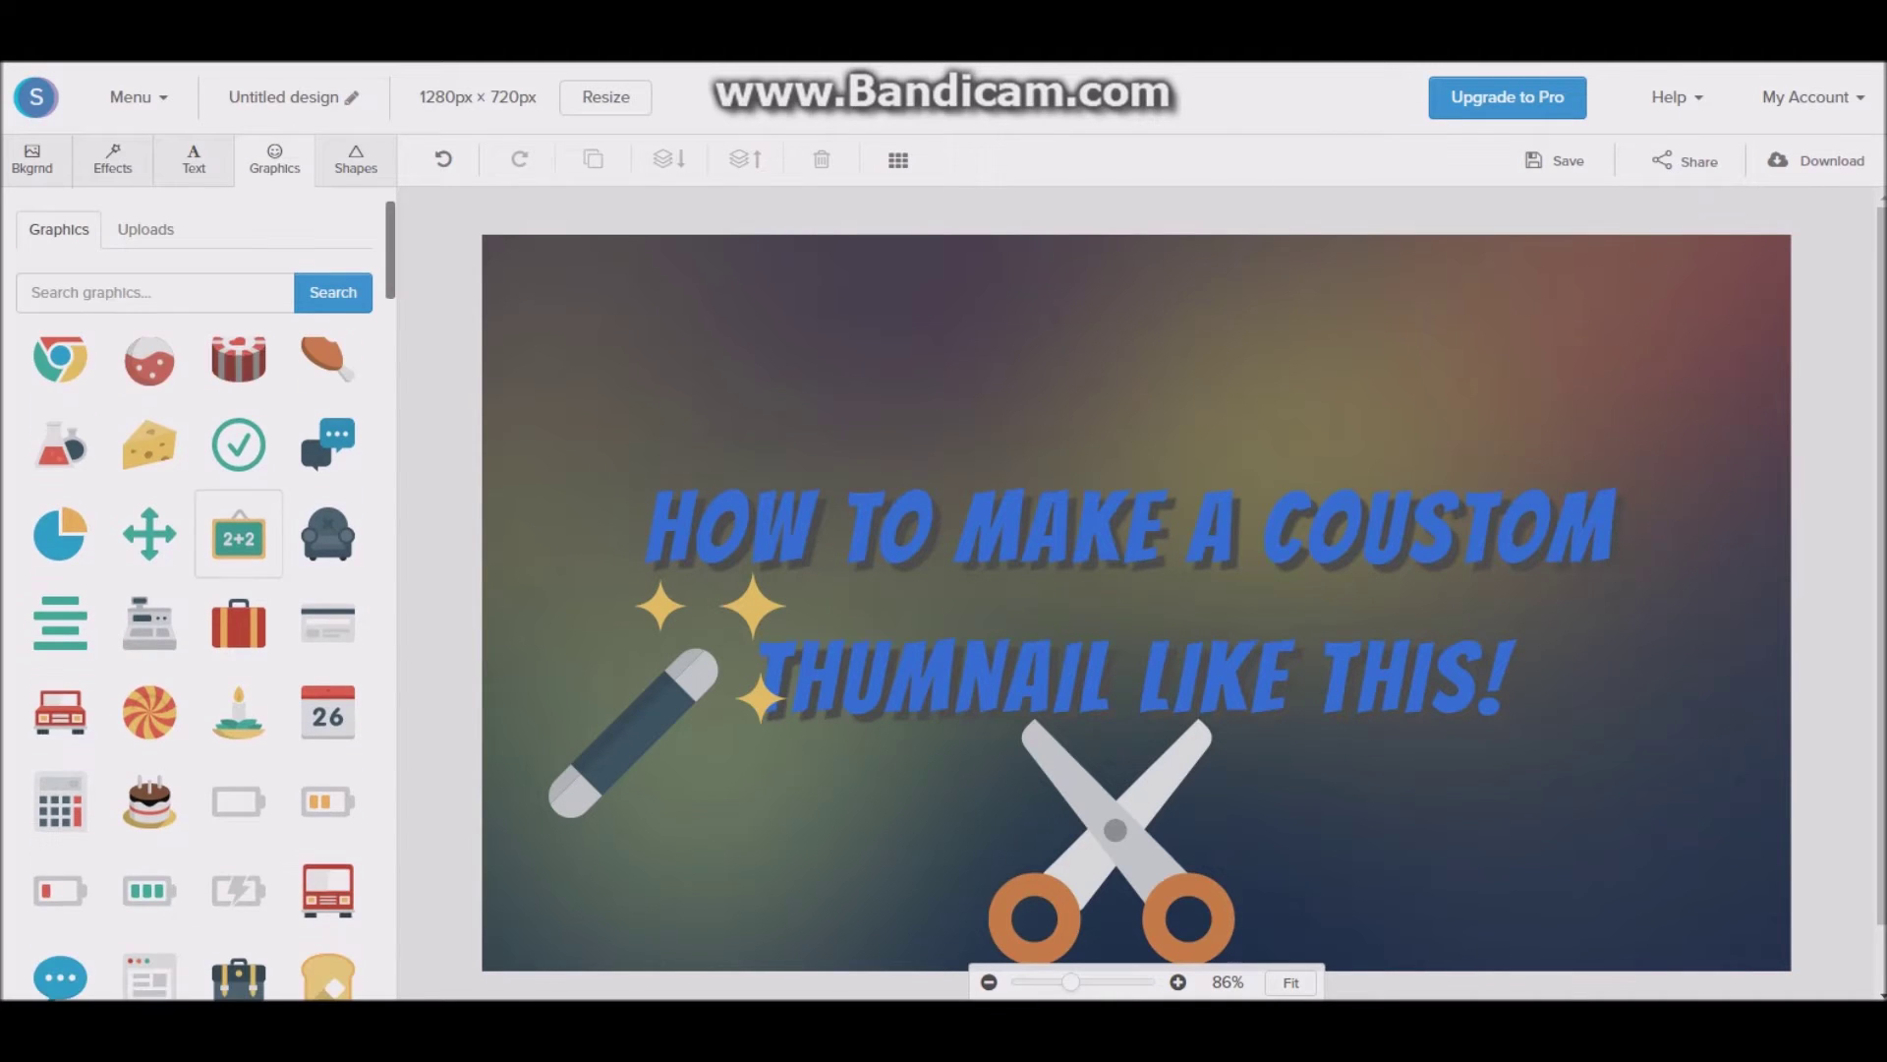